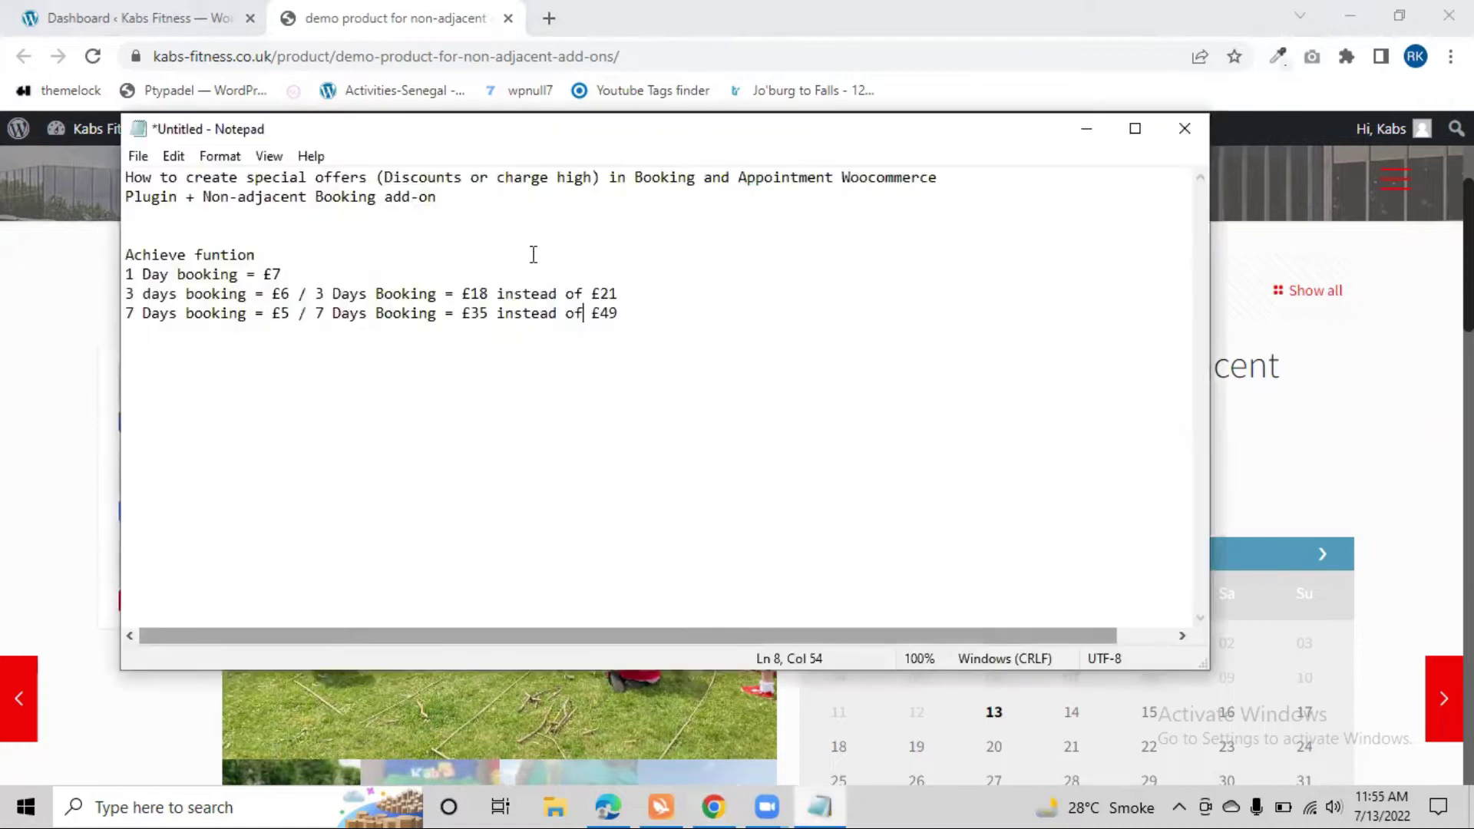
# Review the notes on the plugin, the non-adjacent booking add-on and the target prices for 1, 3 and 7 day bookings.
pyautogui.moveTo(637, 179); pyautogui.dragTo(919, 179)
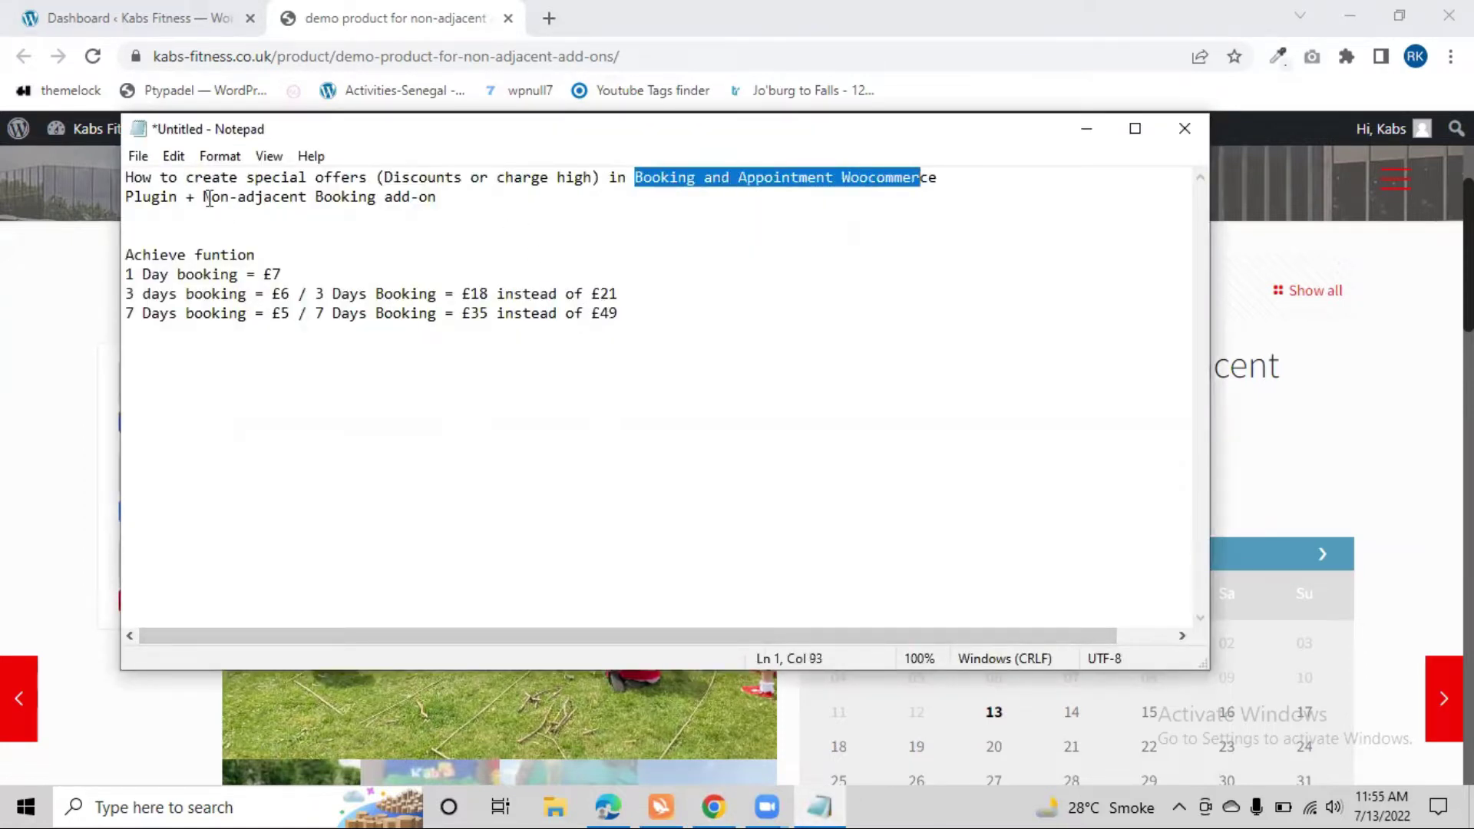
pyautogui.moveTo(204, 197); pyautogui.dragTo(403, 197)
pyautogui.click(369, 253)
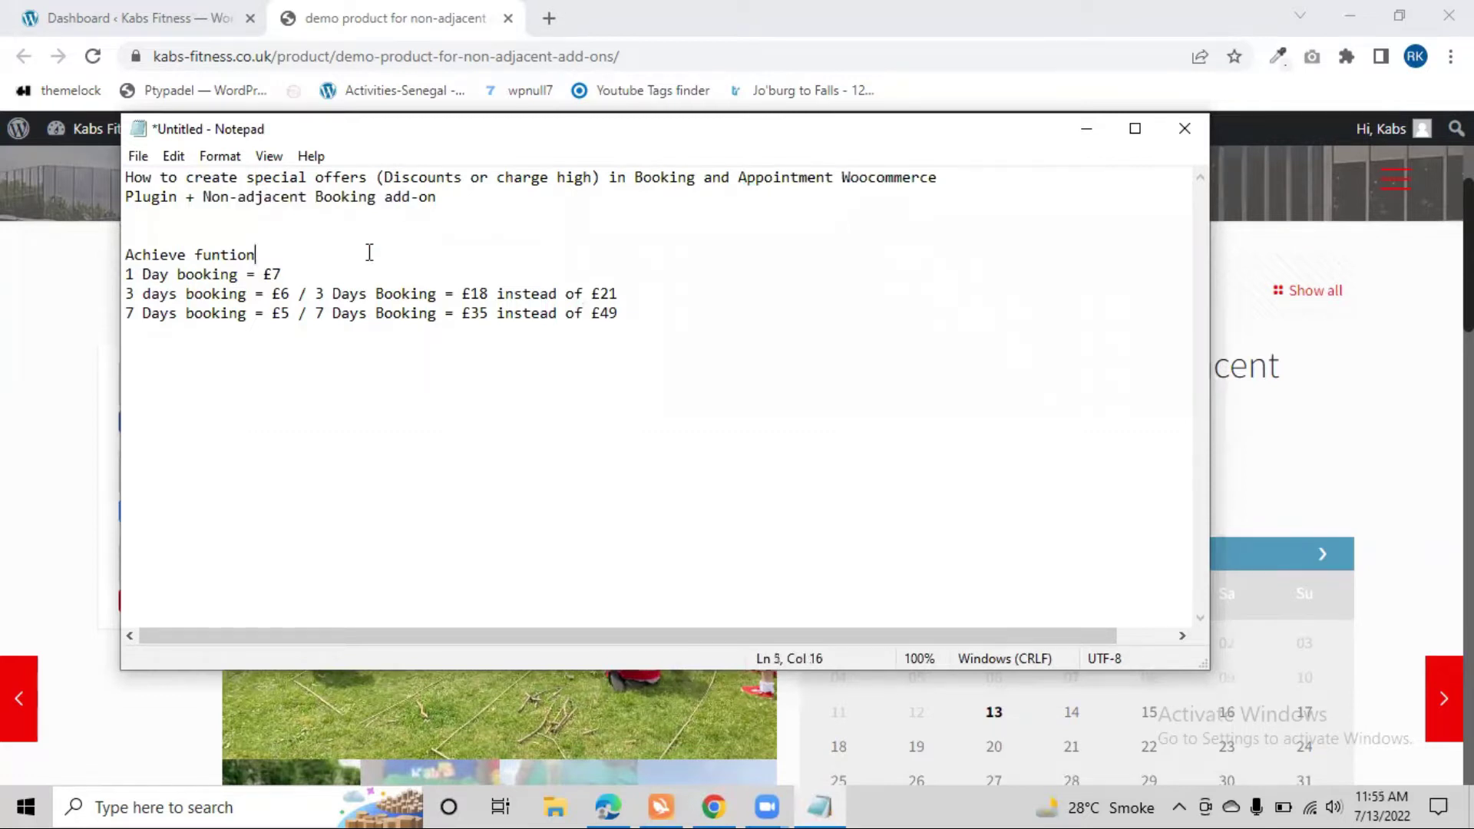
pyautogui.moveTo(638, 179); pyautogui.dragTo(925, 180)
pyautogui.click(806, 233)
pyautogui.doubleClick(269, 274)
pyautogui.doubleClick(279, 295)
pyautogui.moveTo(464, 294); pyautogui.dragTo(488, 295)
pyautogui.moveTo(275, 313); pyautogui.dragTo(289, 312)
# Switch to the product page in Chrome, select 13, 15 and 28 July 2022 in the calendar, and check the booking cost.
pyautogui.click(1089, 137)
pyautogui.scroll(-5, 998, 460)
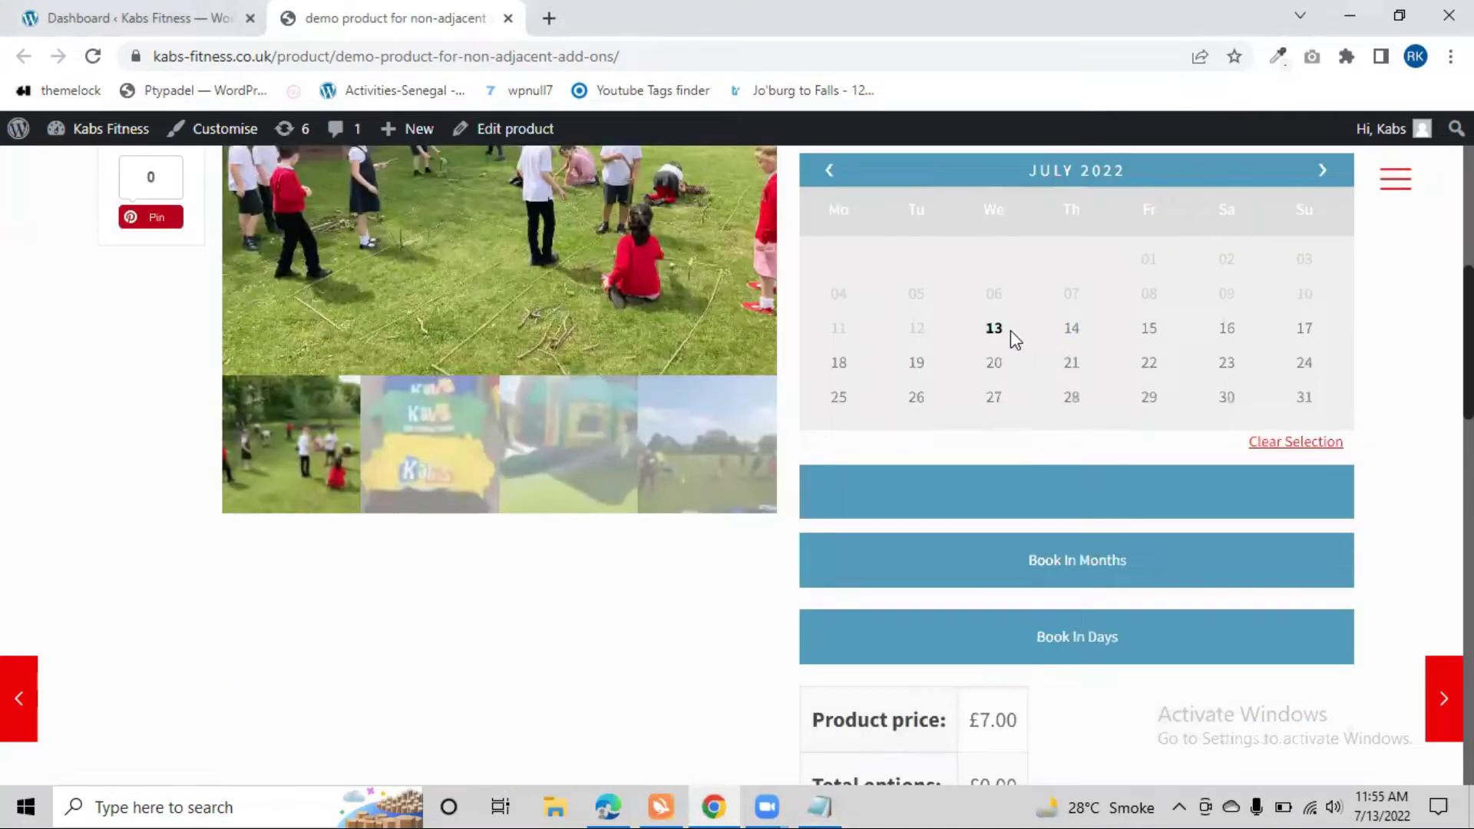
pyautogui.click(1010, 330)
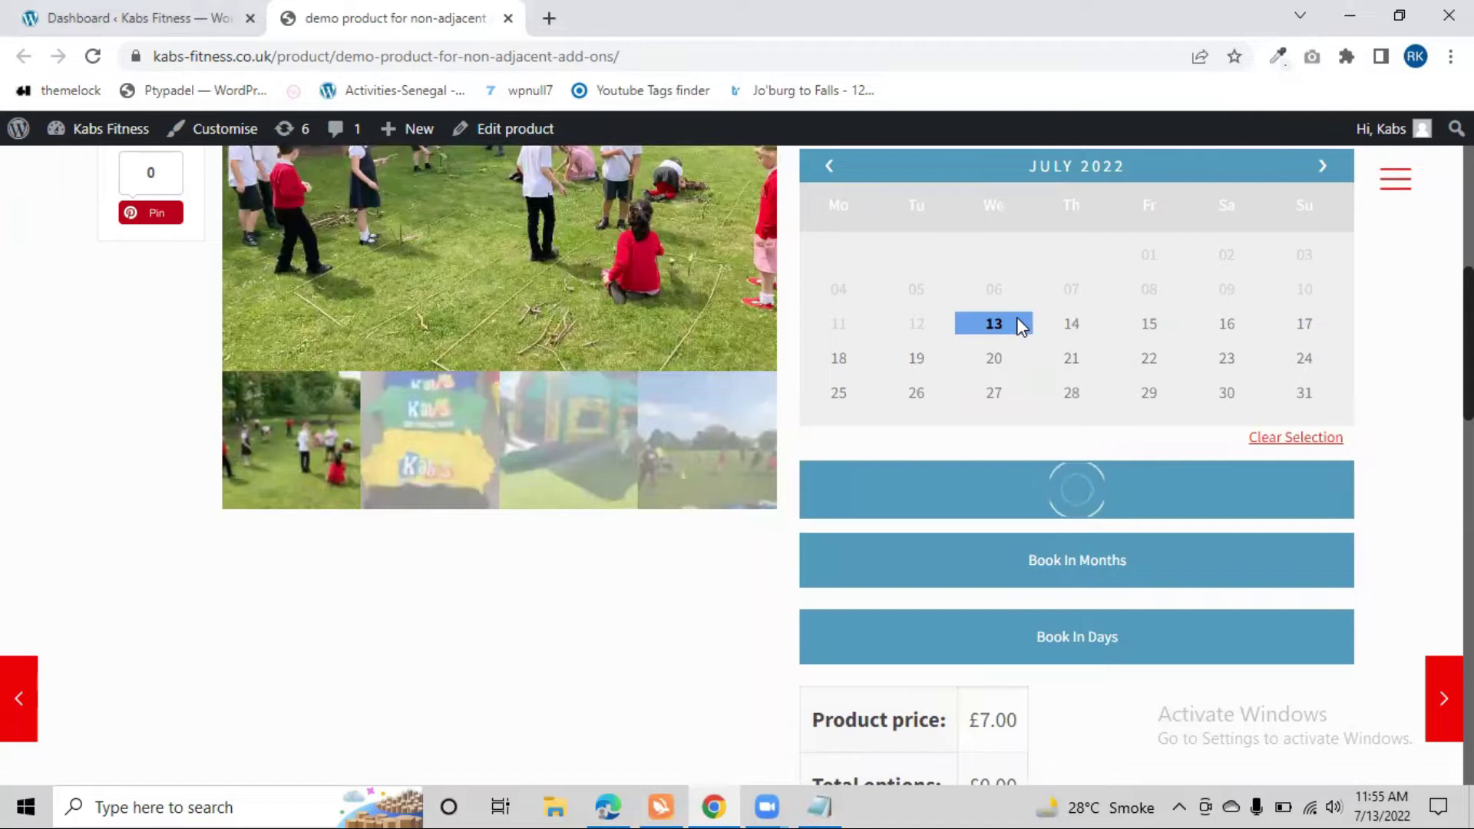
pyautogui.click(1156, 329)
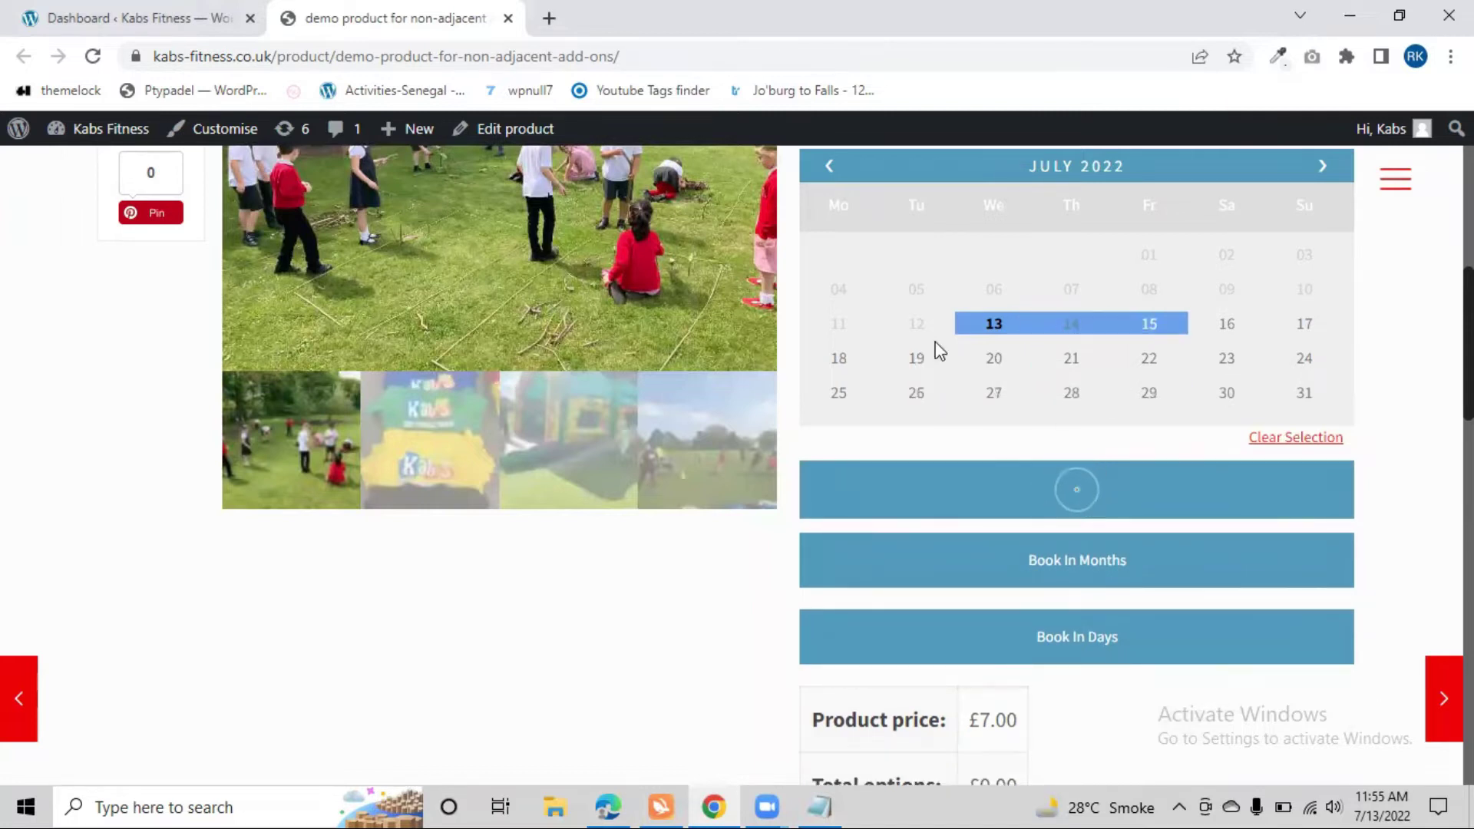
pyautogui.click(1071, 392)
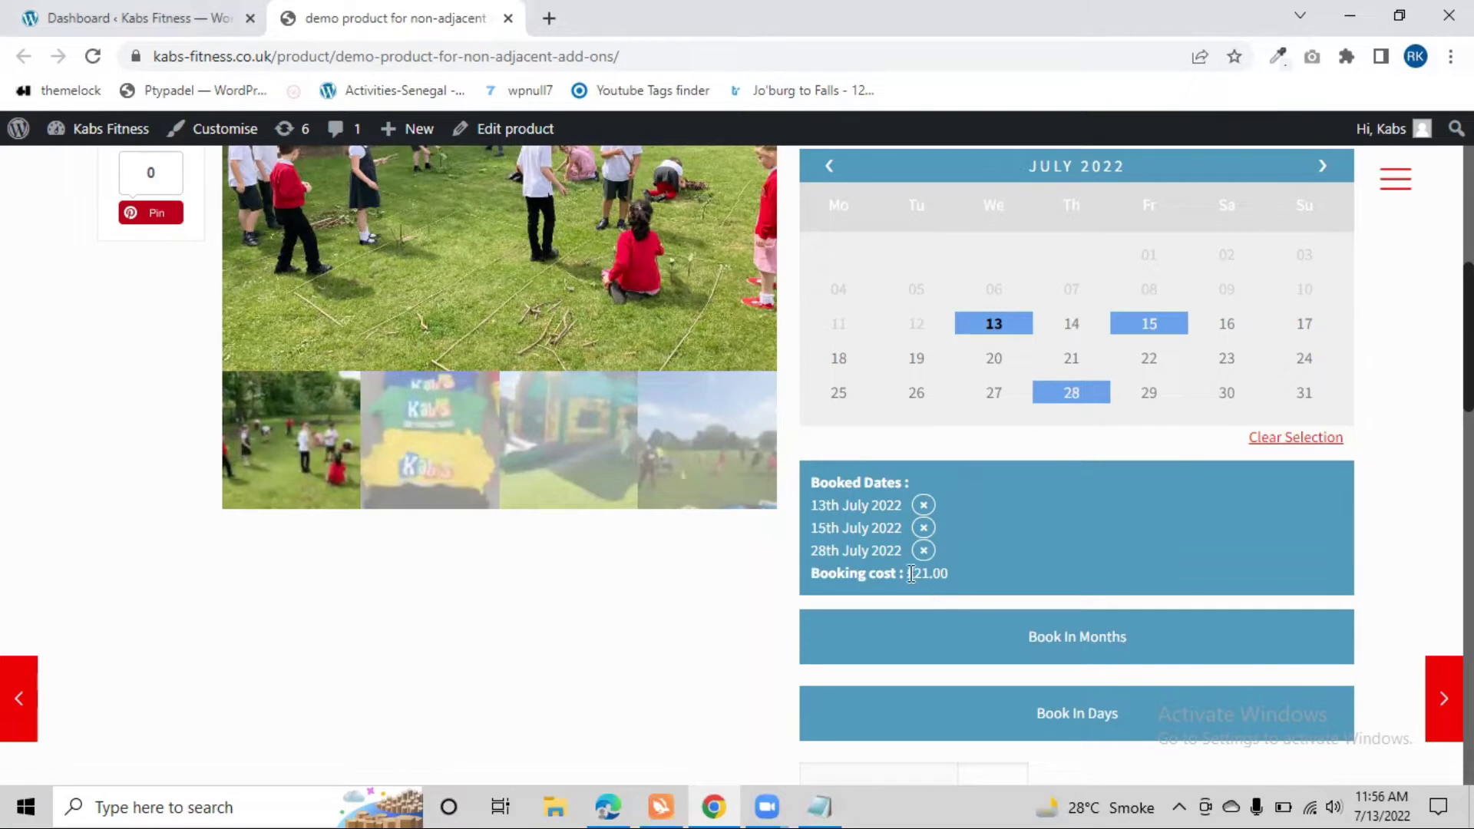
pyautogui.moveTo(911, 575); pyautogui.dragTo(938, 569)
# Switch to Notepad to compare the discounted and regular prices noted for a 3-day booking, then return to Chrome.
pyautogui.click(822, 807)
pyautogui.click(287, 294)
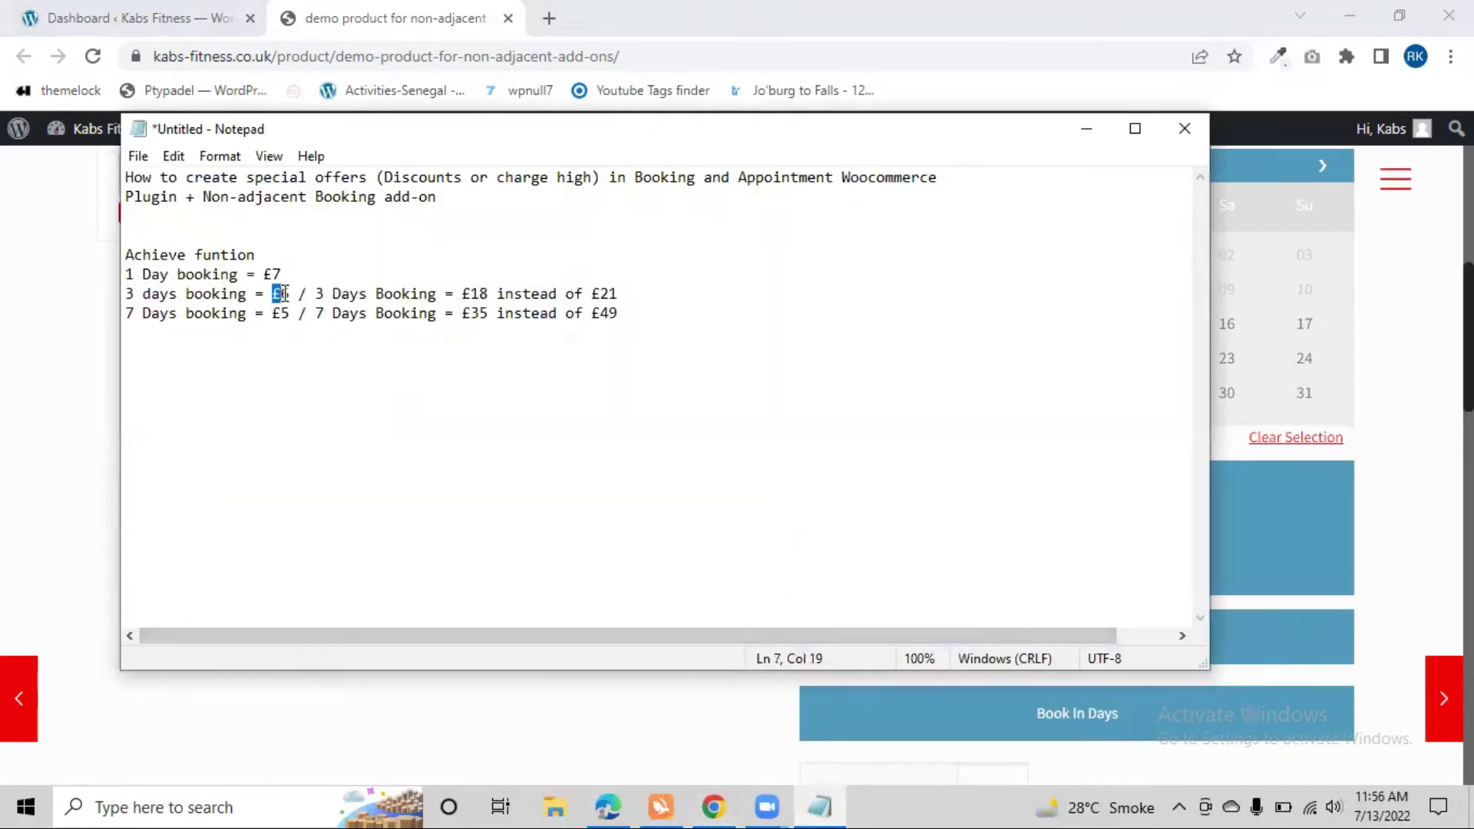
pyautogui.moveTo(297, 294); pyautogui.dragTo(484, 284)
pyautogui.doubleClick(480, 292)
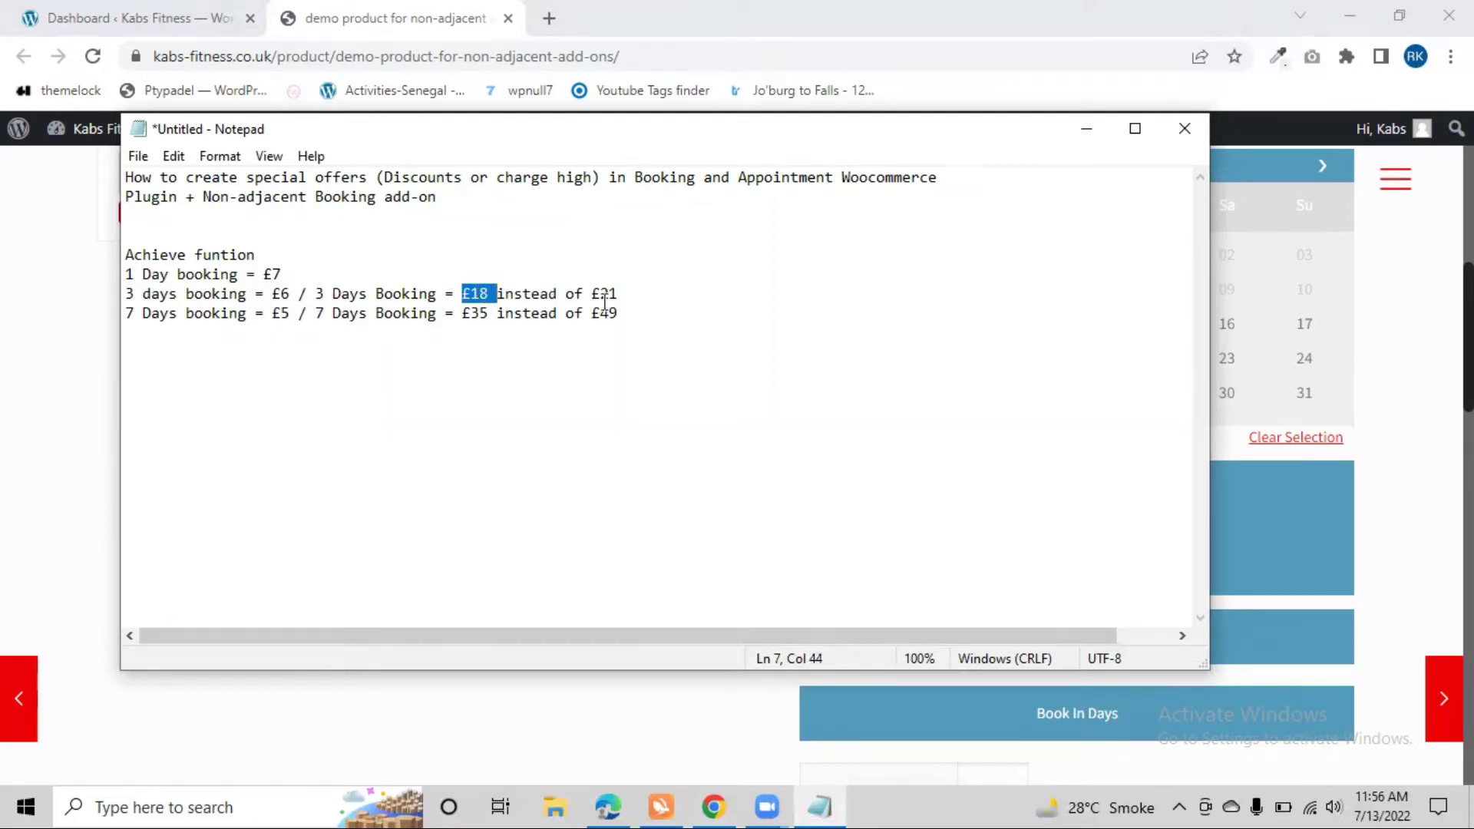
pyautogui.moveTo(593, 294); pyautogui.dragTo(618, 292)
pyautogui.click(569, 418)
pyautogui.click(960, 20)
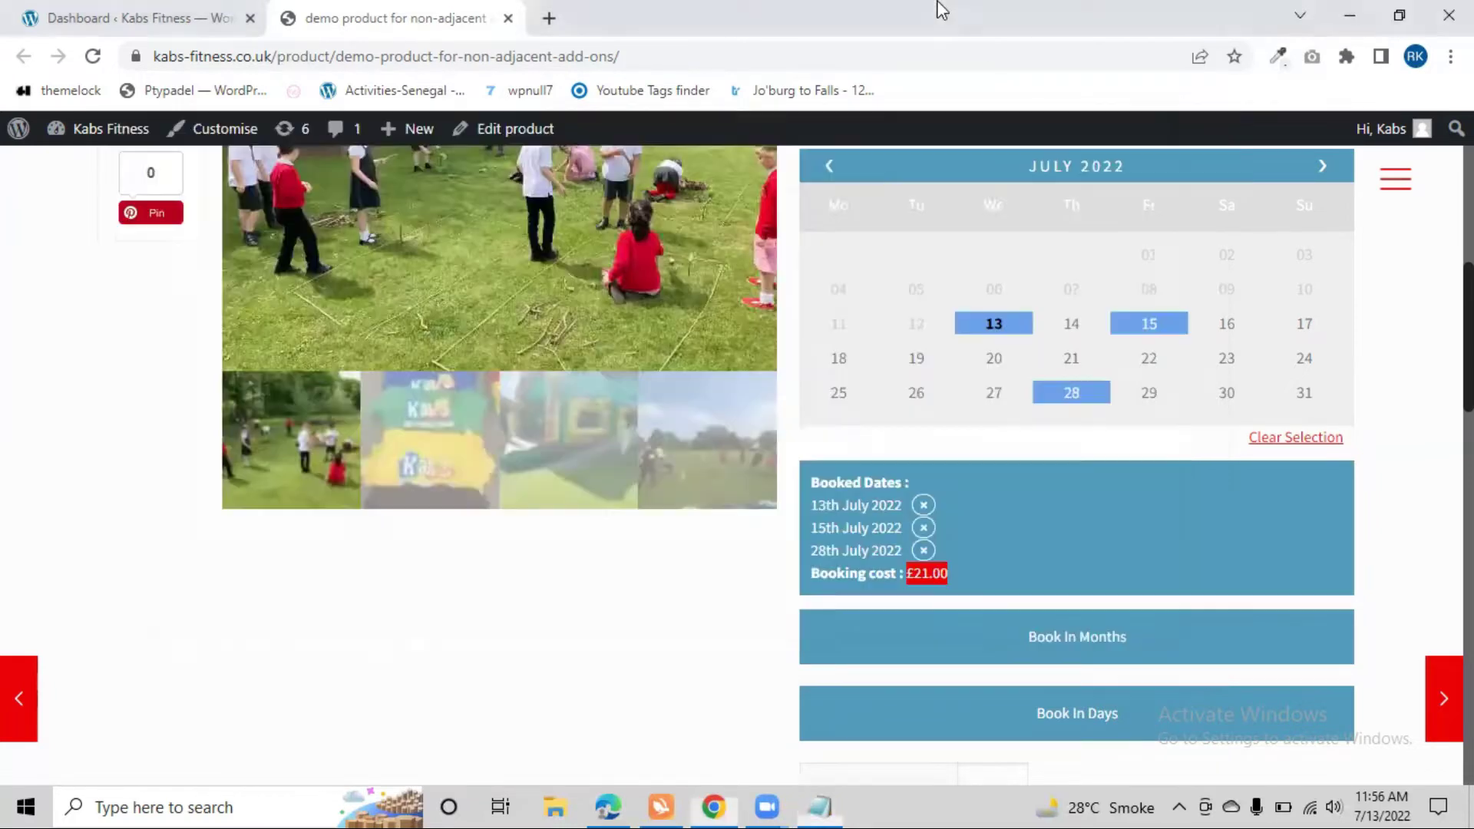
# Open the full WooCommerce product list from the WordPress dashboard in a new browser tab.
pyautogui.click(135, 9)
pyautogui.scroll(-3, 77, 553)
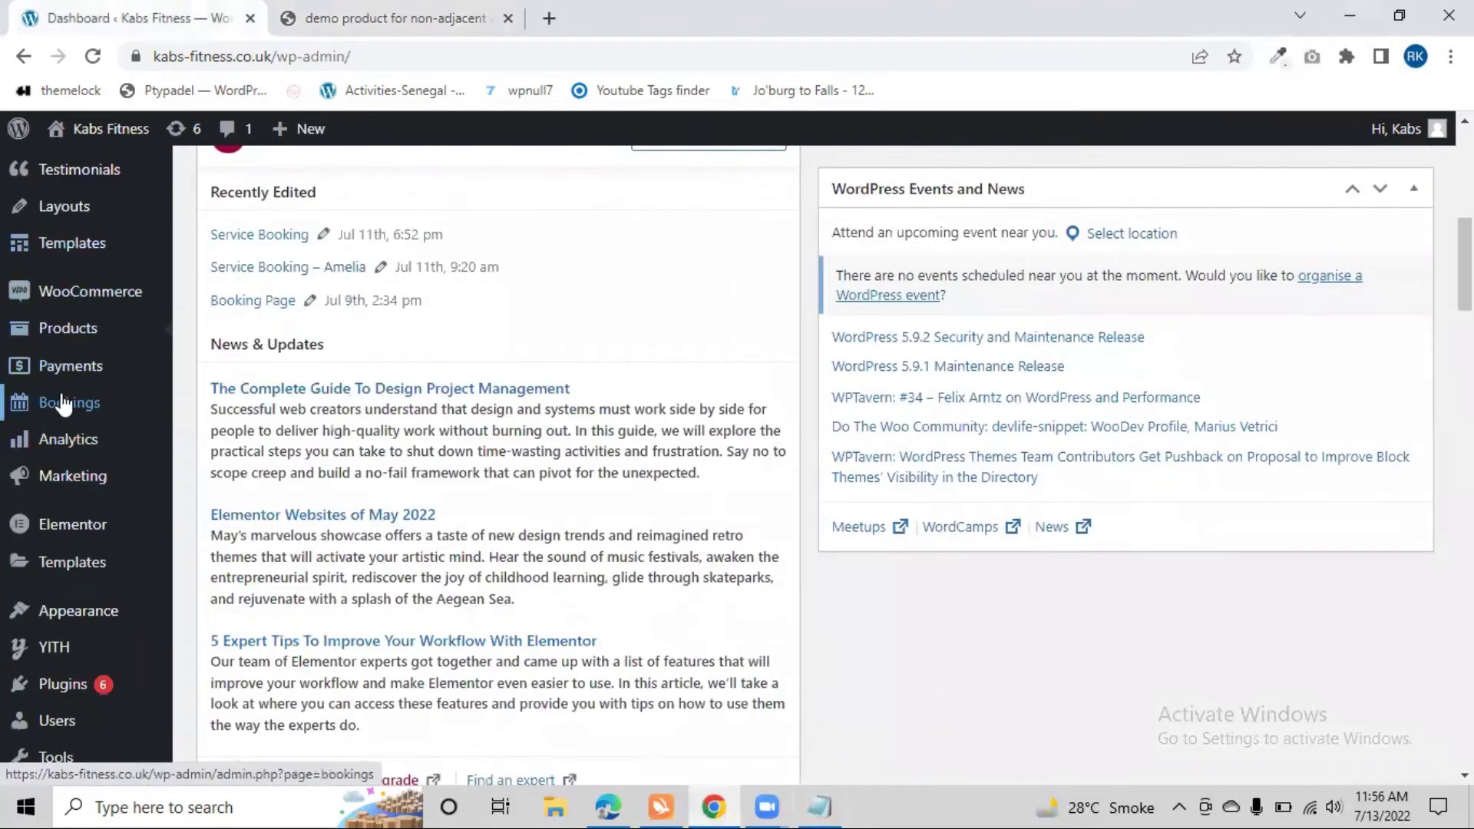
pyautogui.moveTo(73, 403)
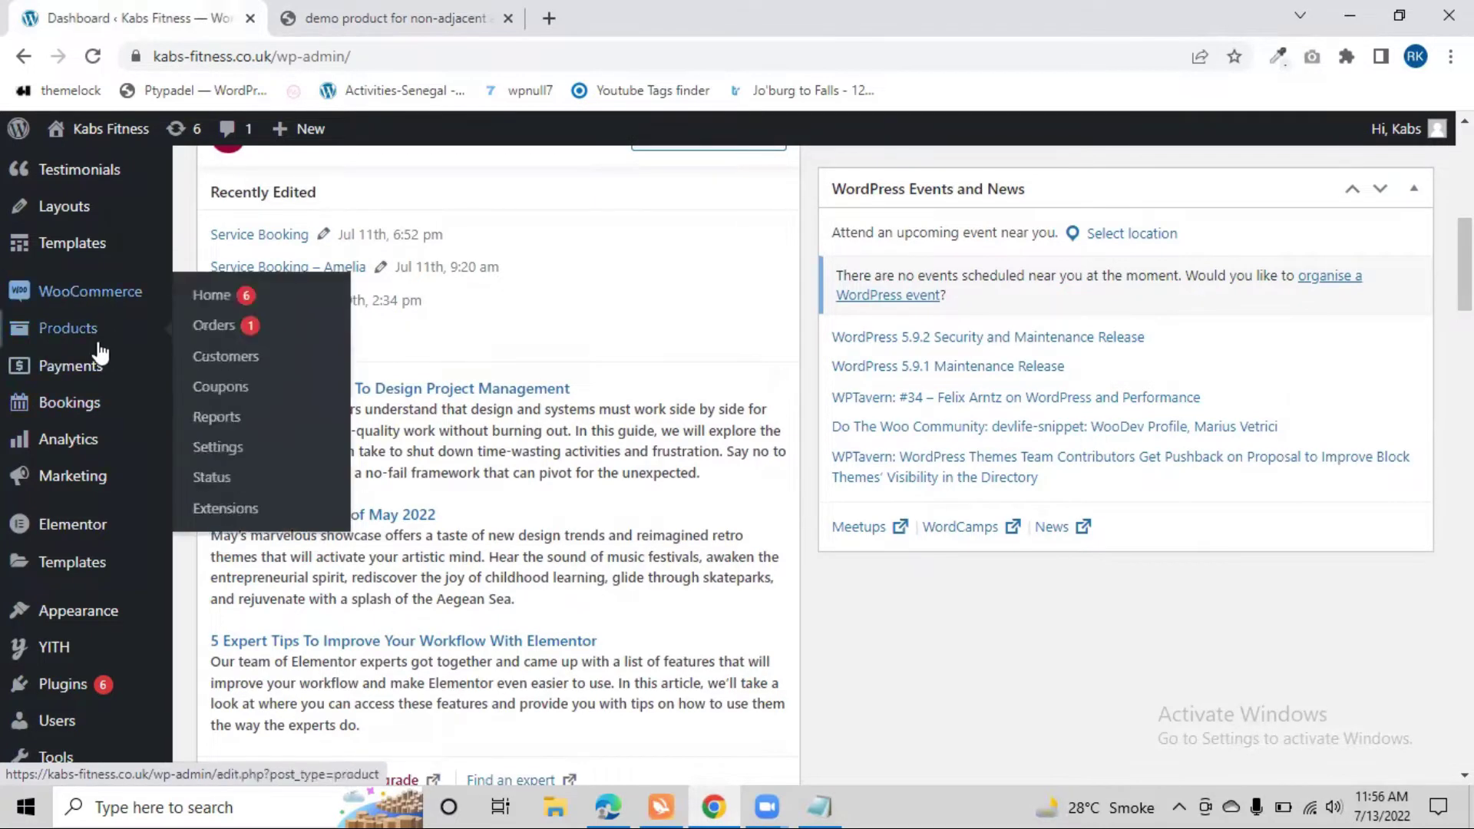
pyautogui.moveTo(116, 338)
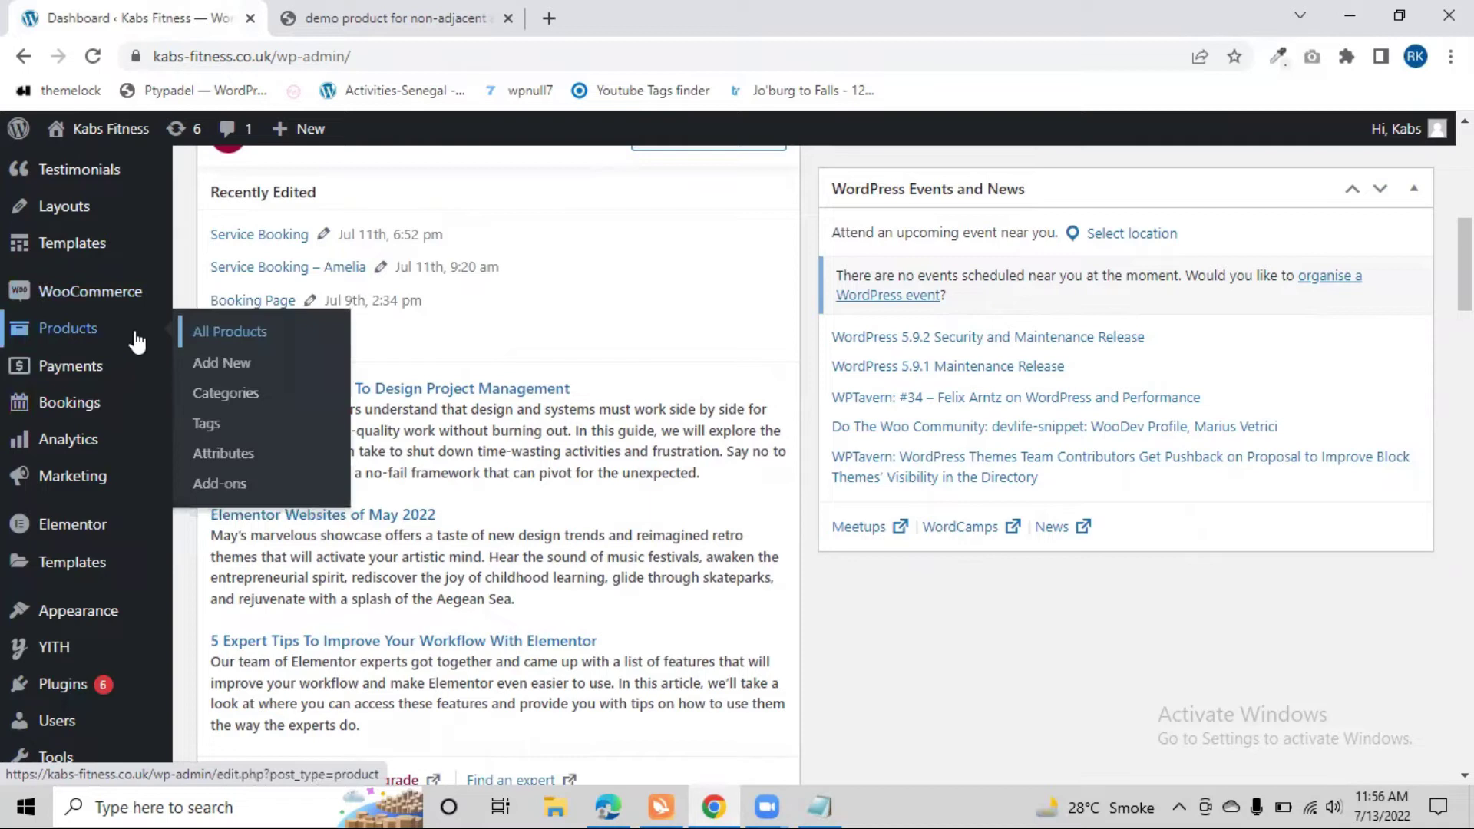
pyautogui.middleClick(251, 340)
pyautogui.click(378, 20)
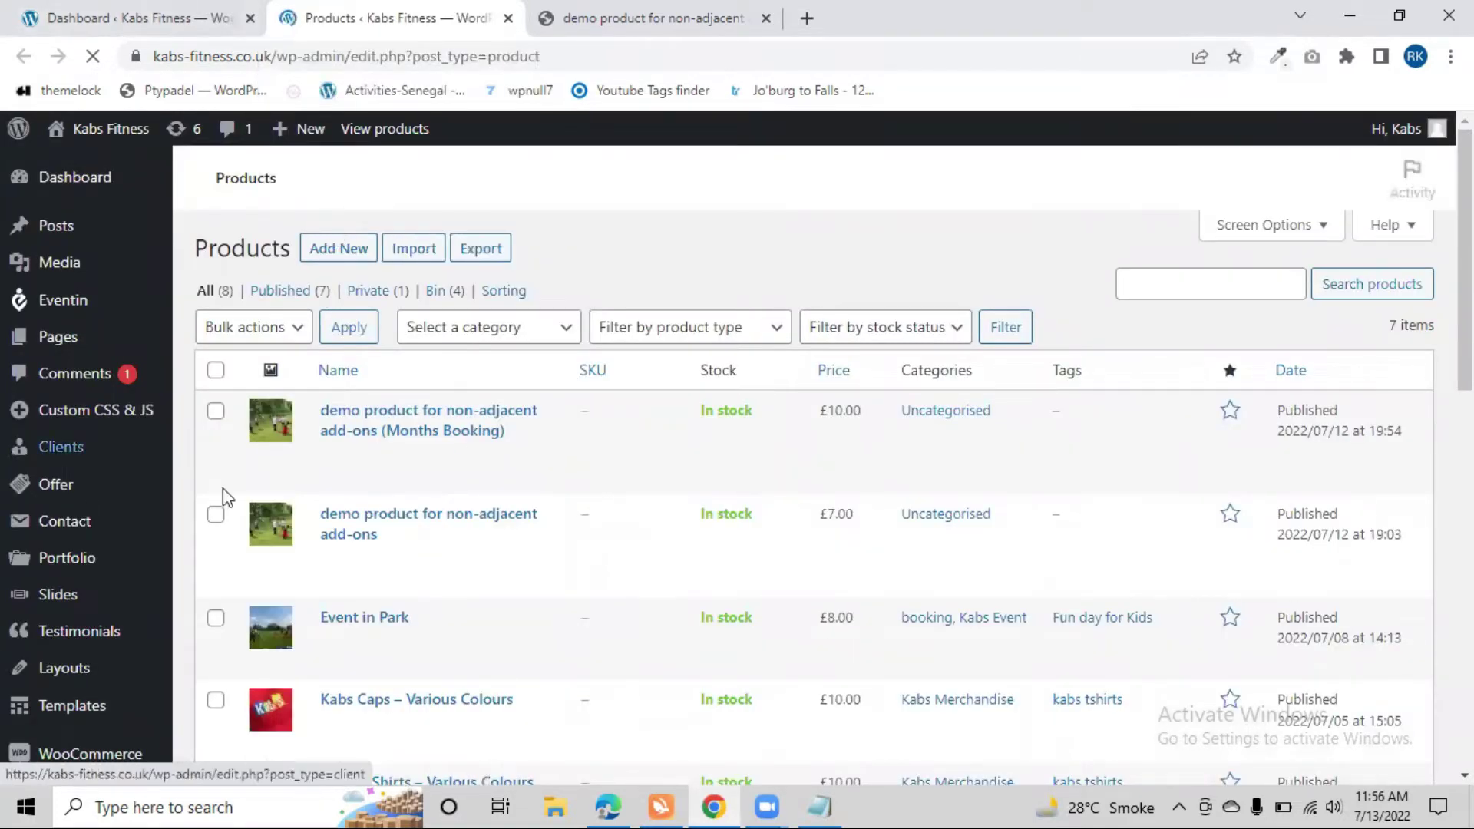
# Open the product "demo product for non-adjacent add-ons" for editing in a new browser tab.
pyautogui.scroll(-4, 411, 412)
pyautogui.scroll(-3, 361, 492)
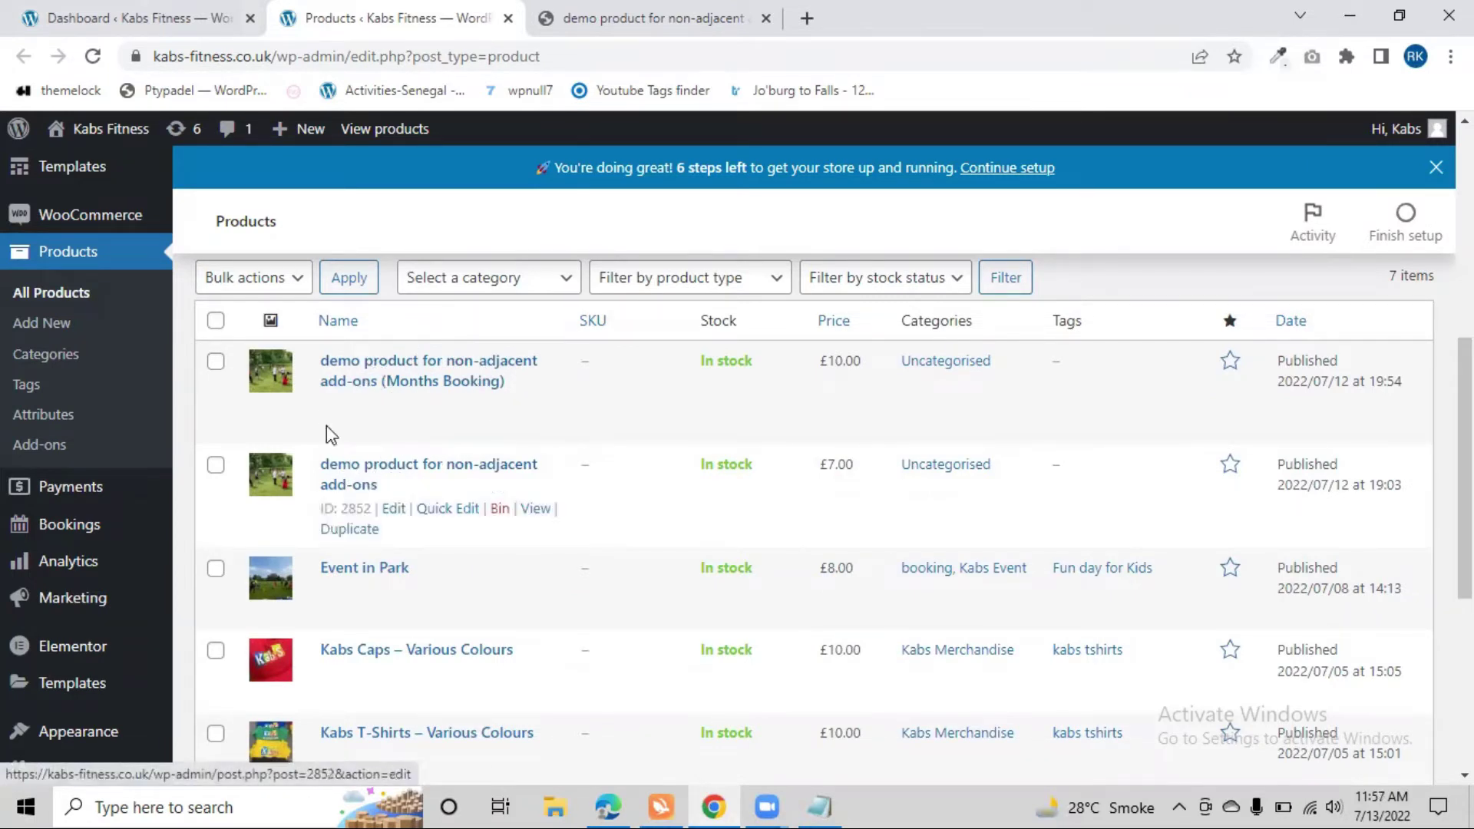
pyautogui.rightClick(393, 509)
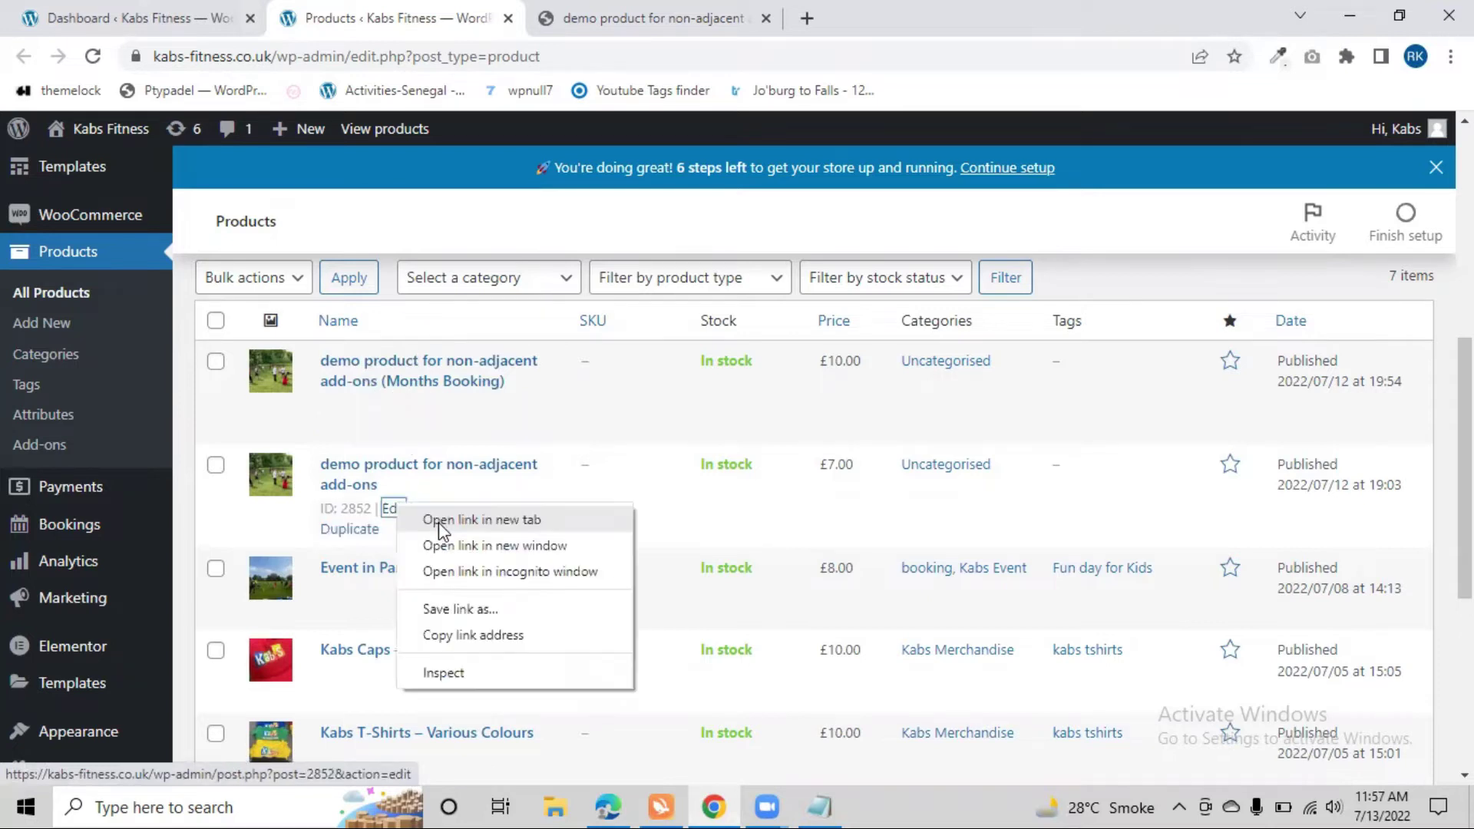
pyautogui.click(439, 522)
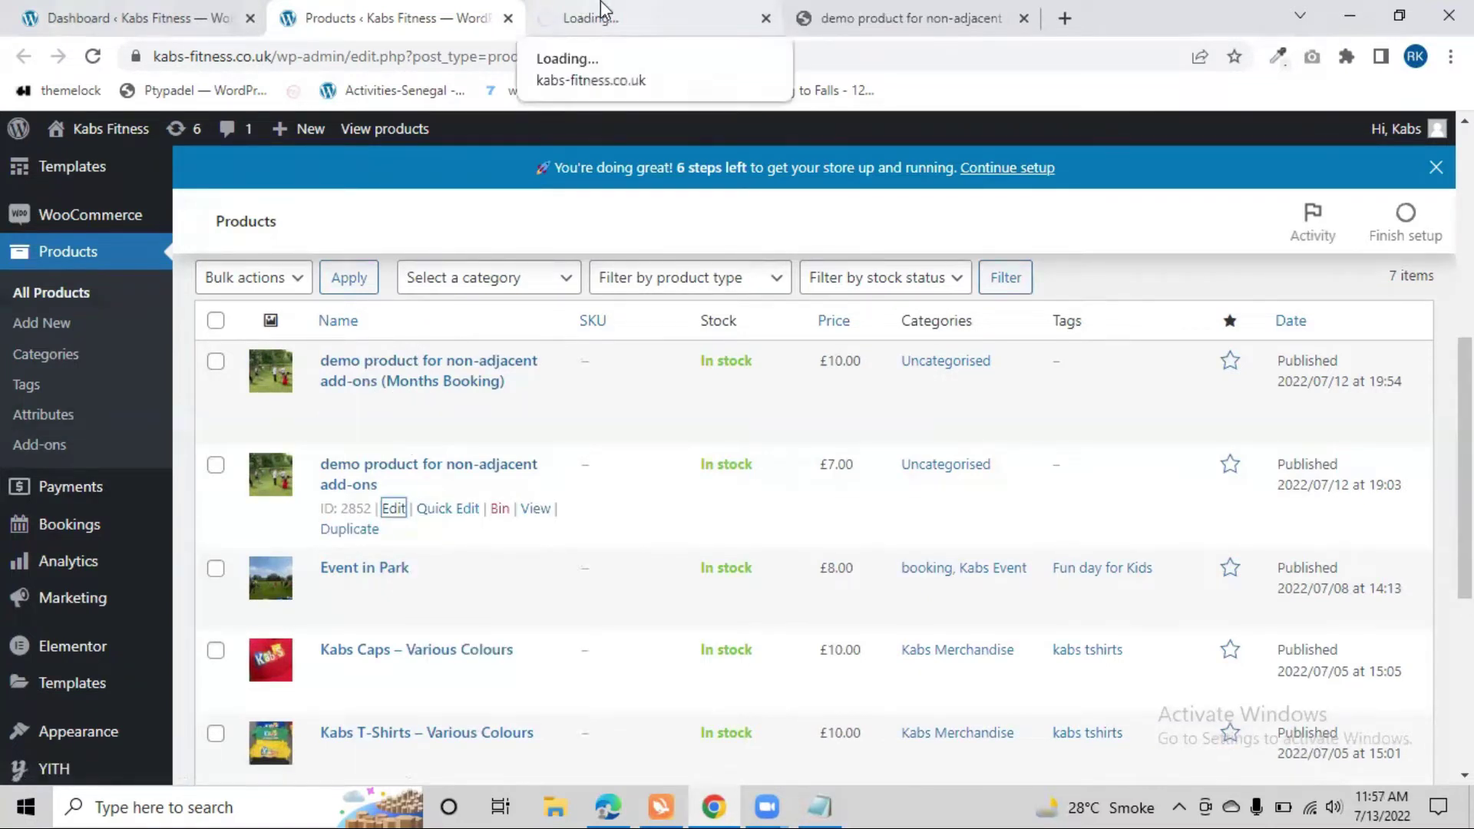
pyautogui.click(601, 1)
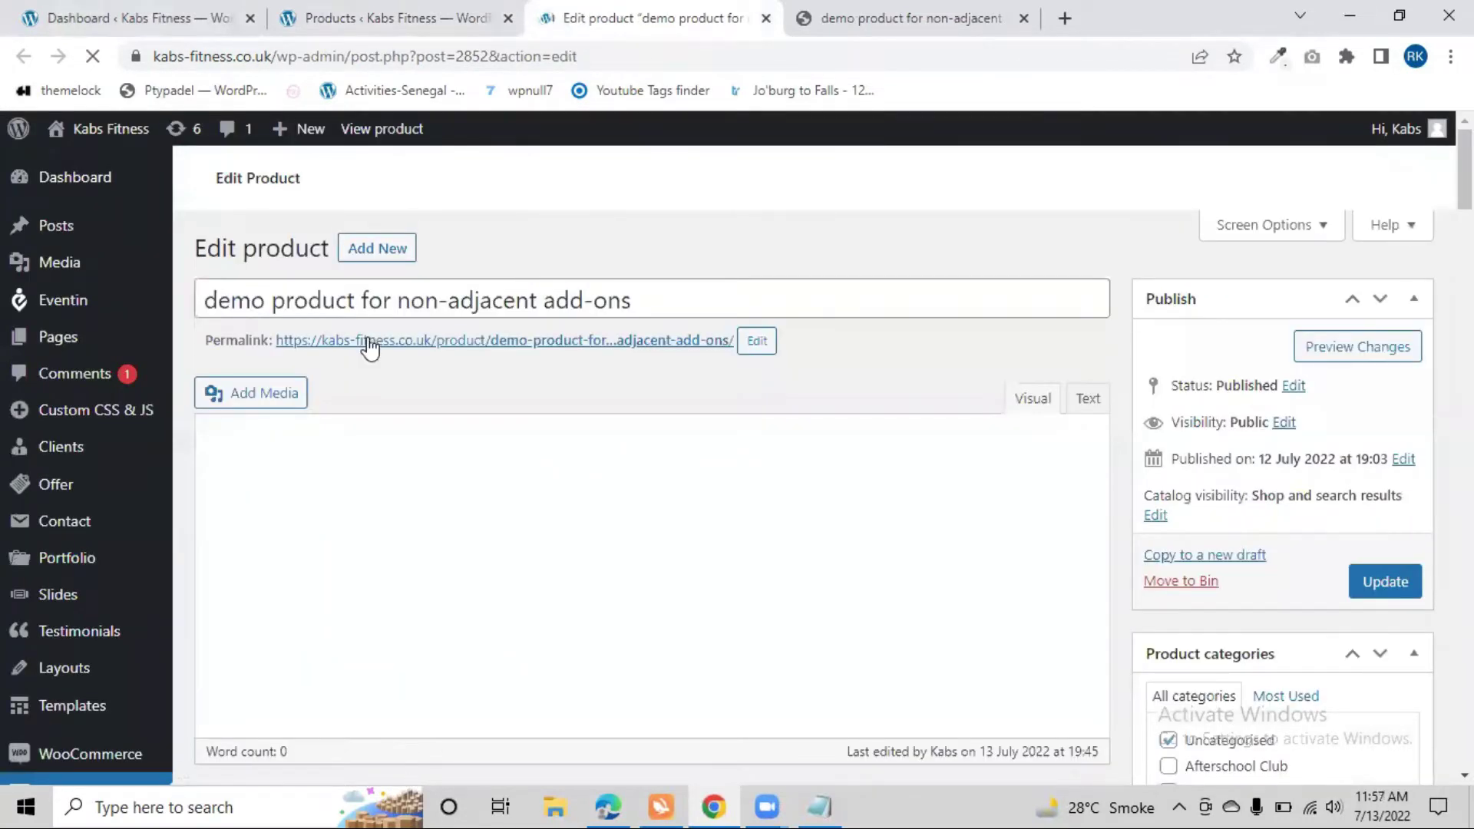
# Review the title, price, calendar and booked dates on the live product page.
pyautogui.click(808, 12)
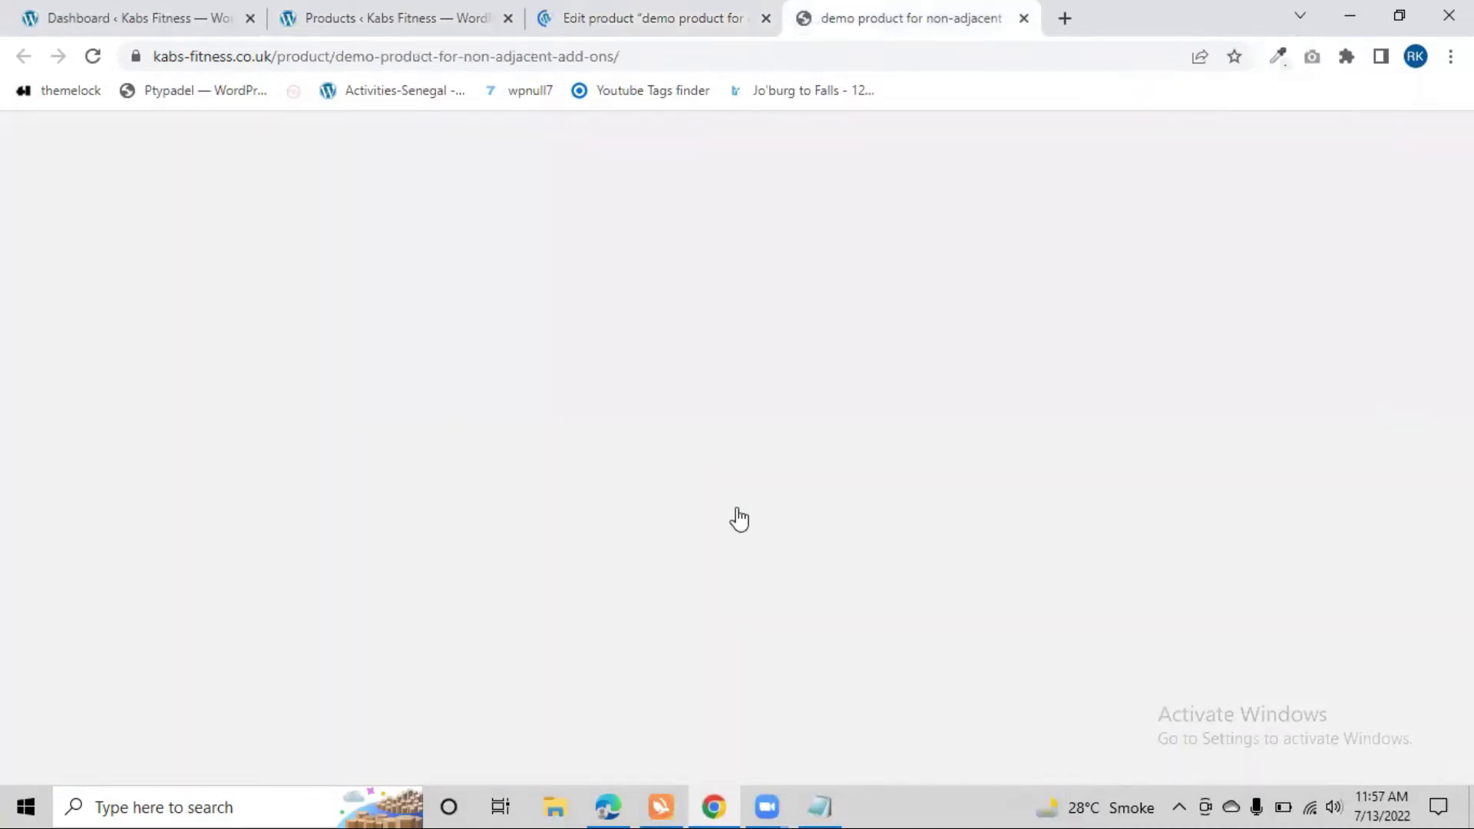
pyautogui.scroll(5, 743, 287)
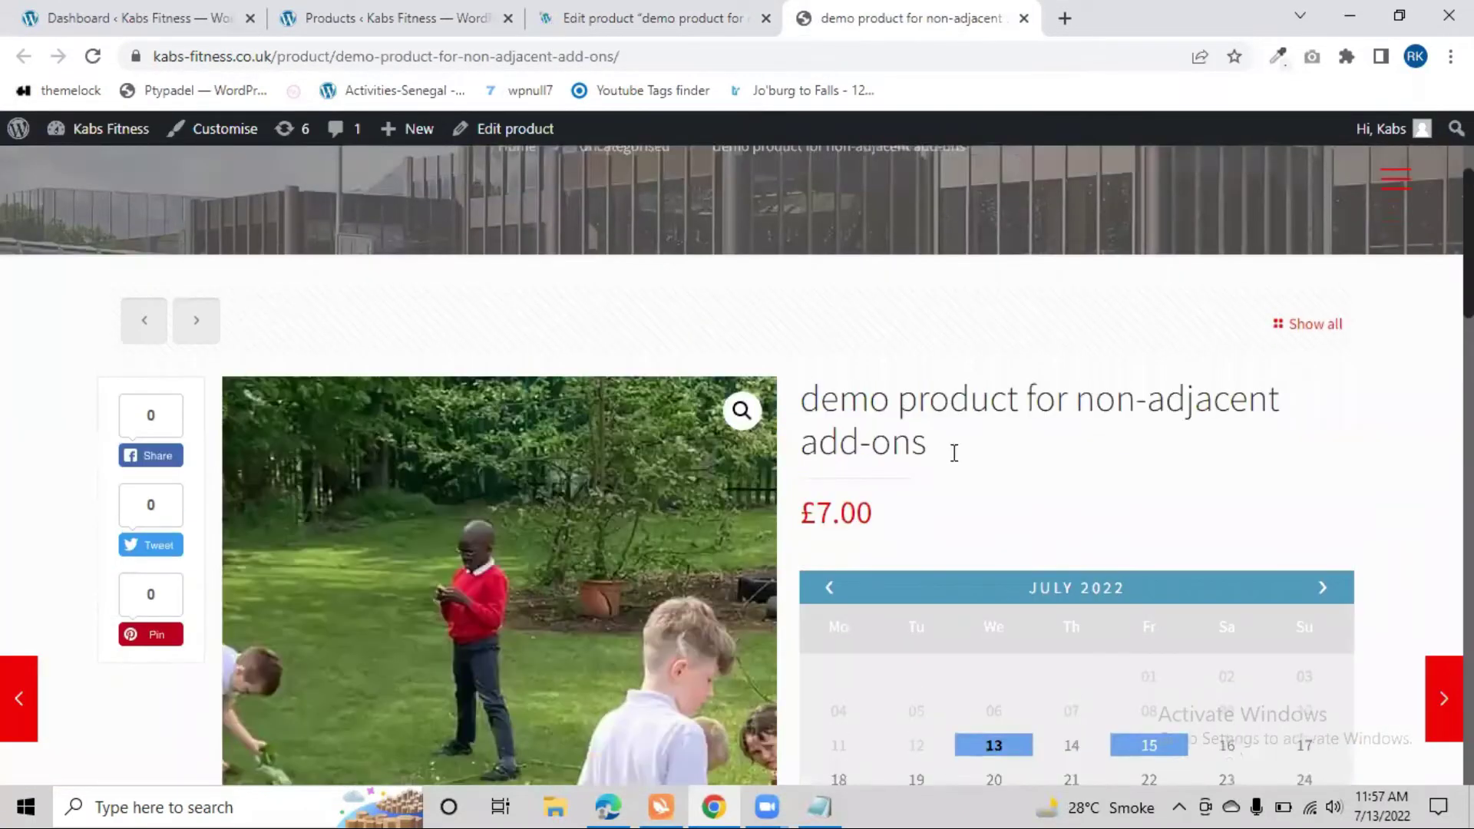
pyautogui.scroll(-3, 925, 464)
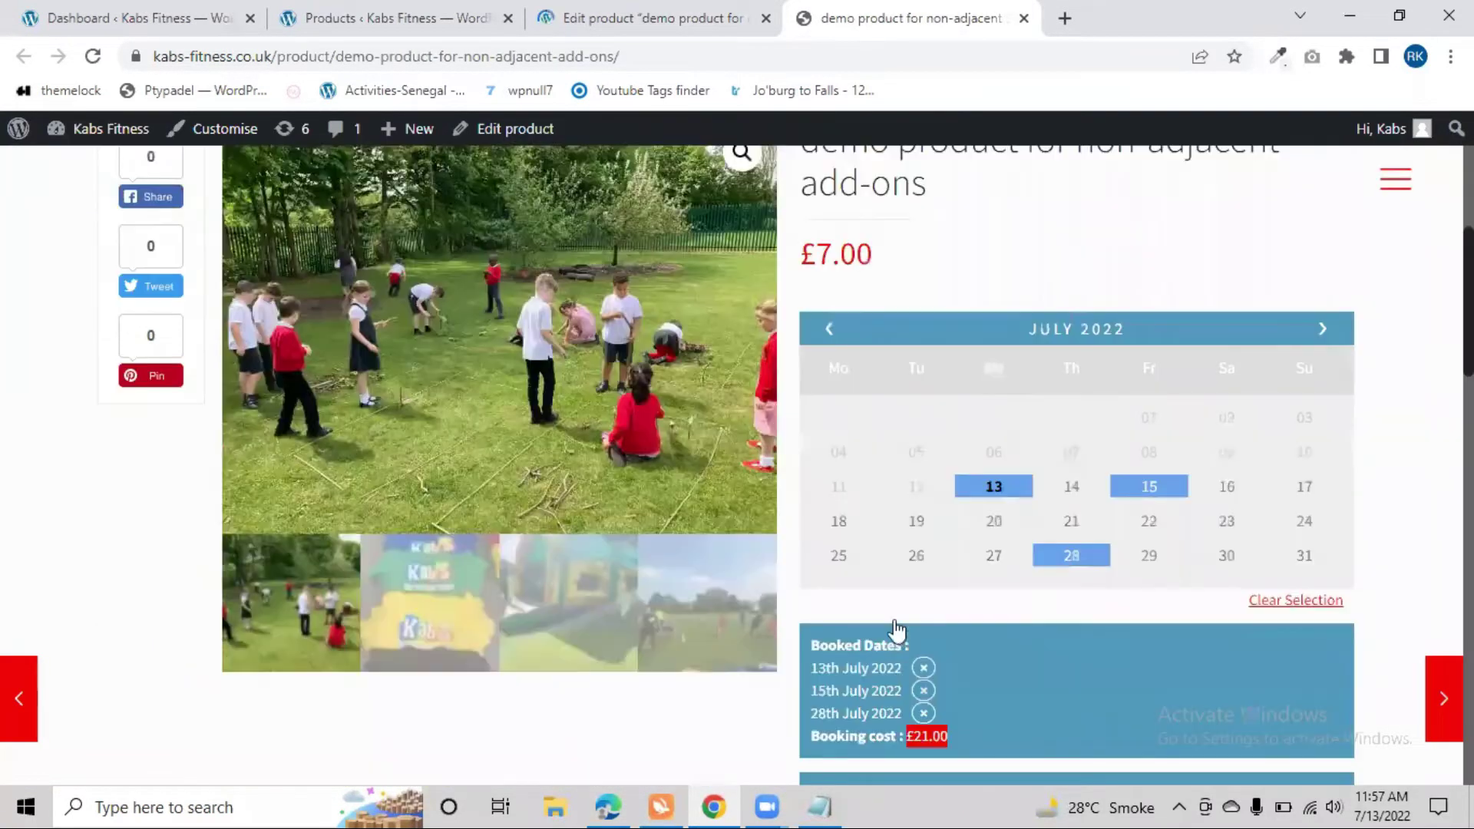
pyautogui.scroll(-3, 897, 629)
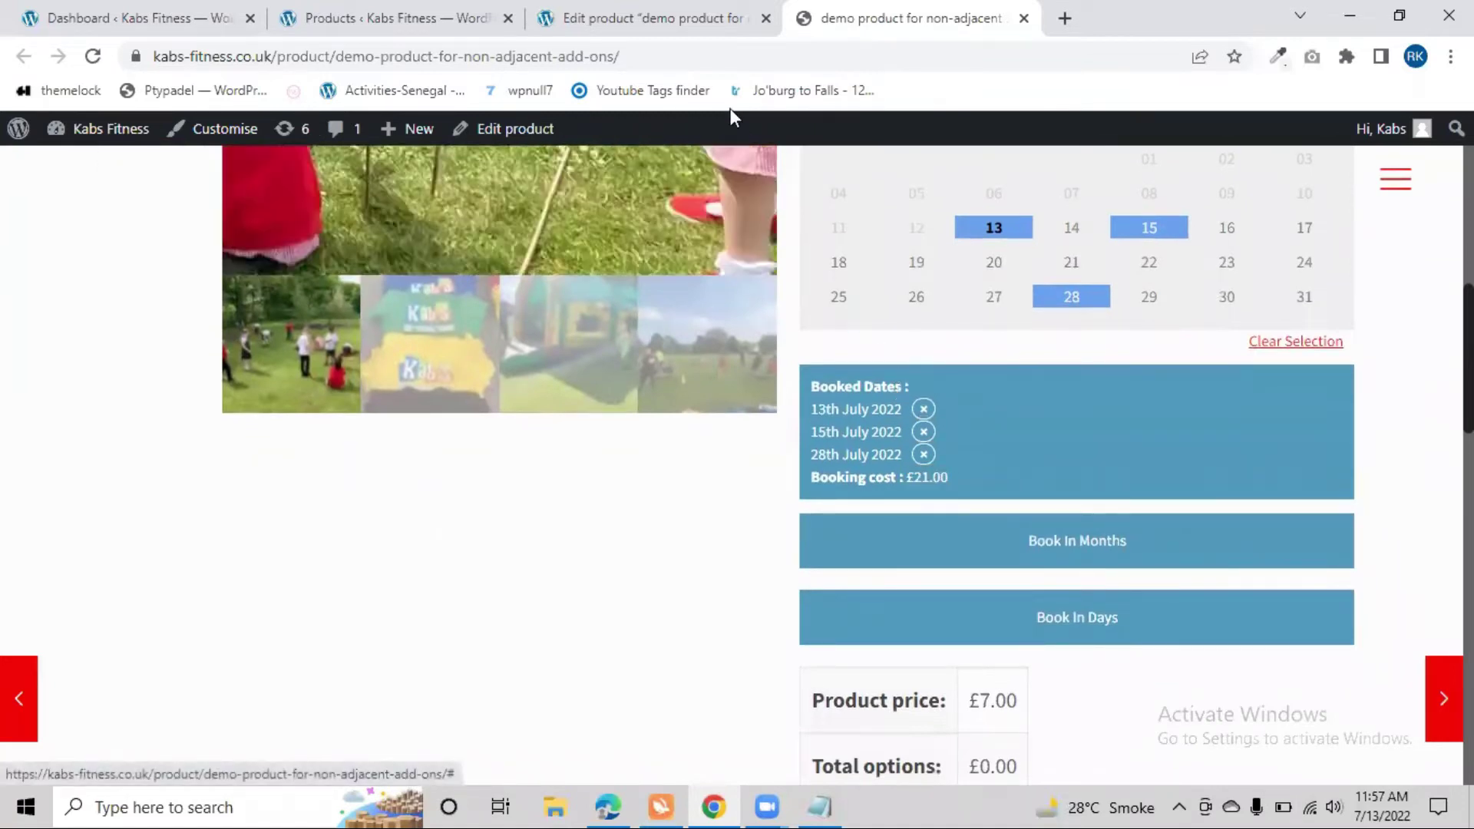
# Examine the product's title and description in the product editor.
pyautogui.click(651, 18)
pyautogui.scroll(-6, 615, 345)
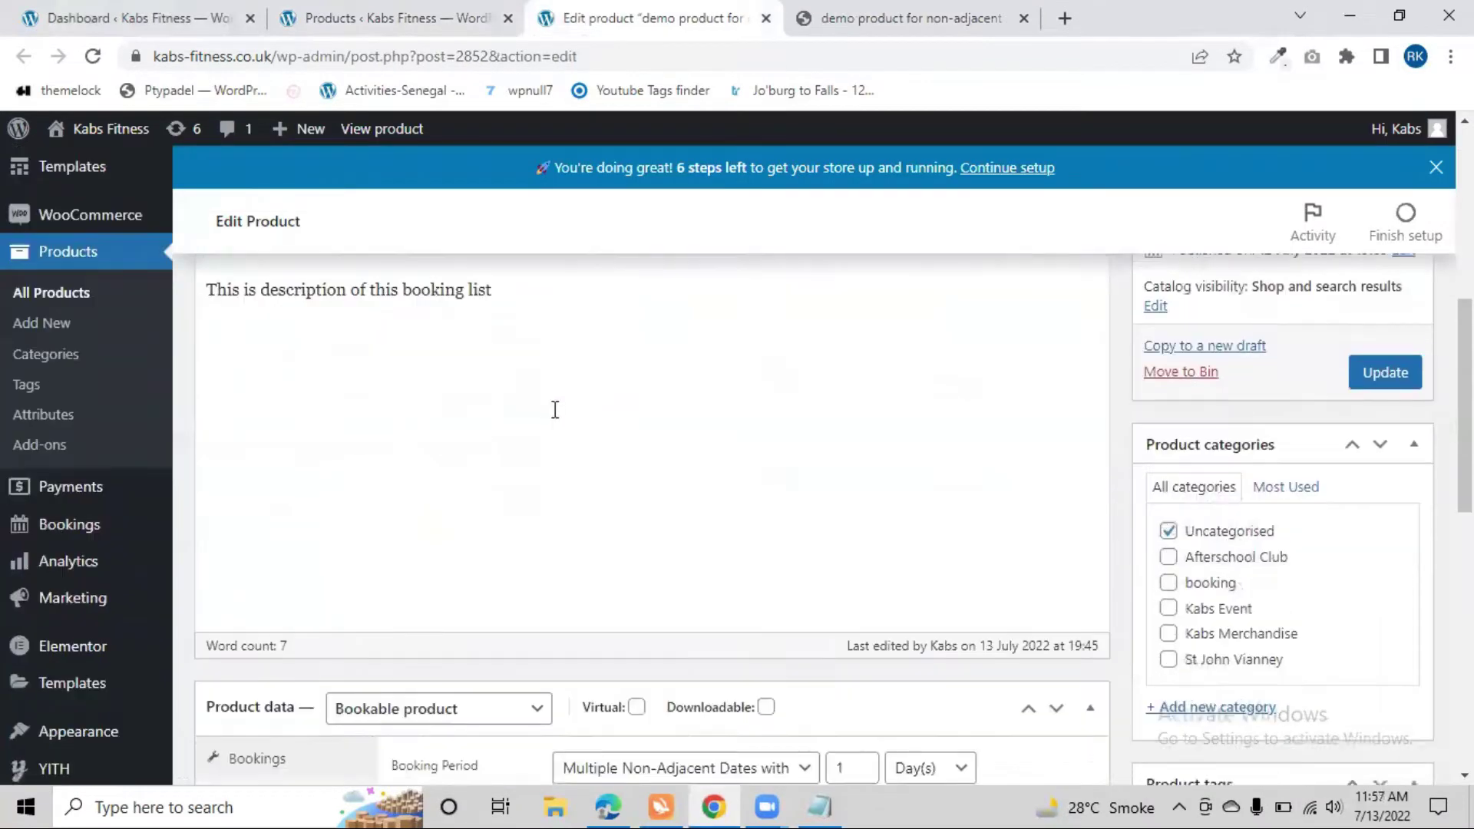
pyautogui.scroll(4, 555, 410)
pyautogui.moveTo(684, 419); pyautogui.dragTo(186, 415)
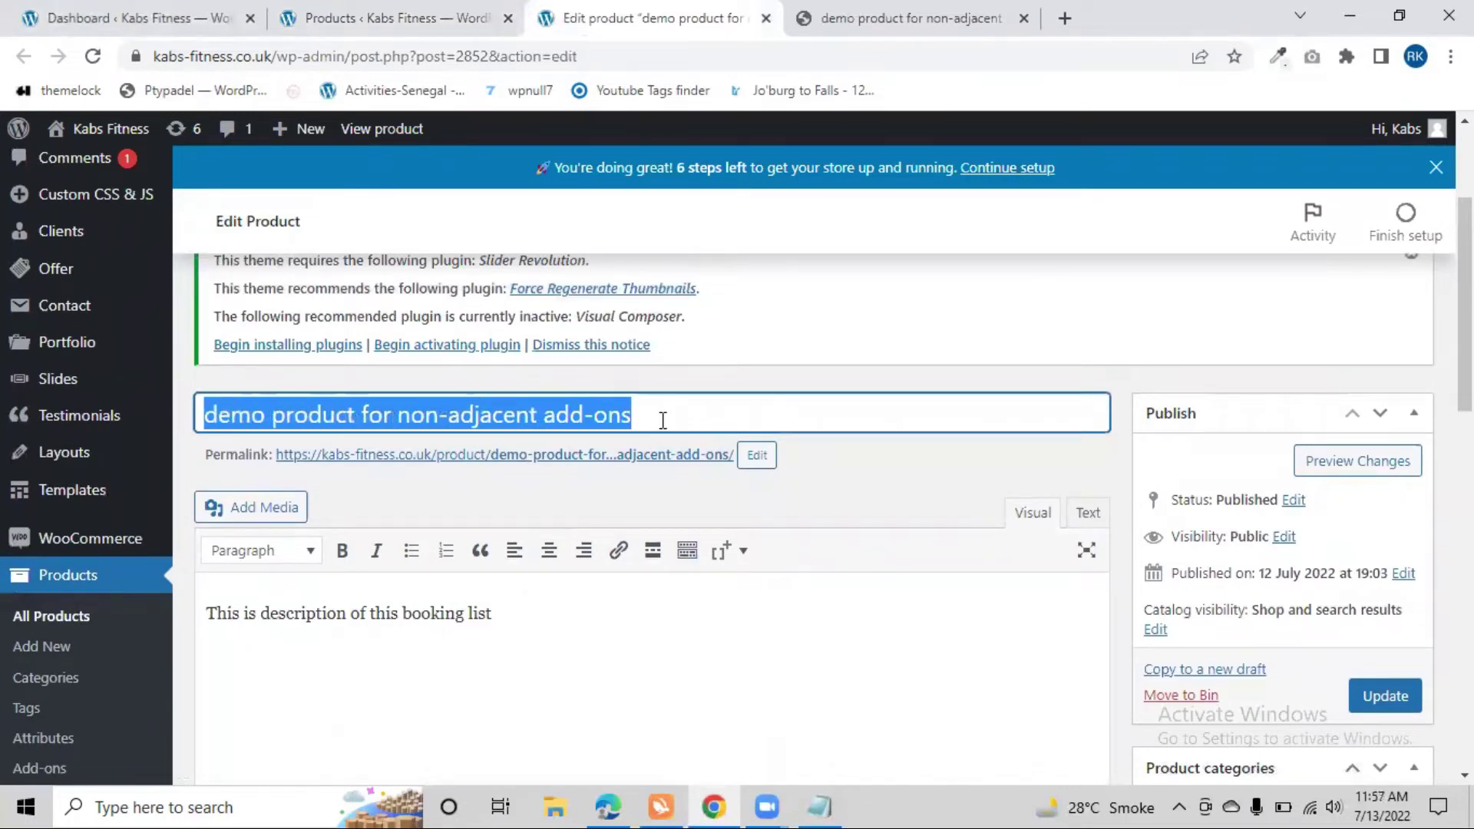
pyautogui.scroll(-3, 537, 461)
pyautogui.click(577, 382)
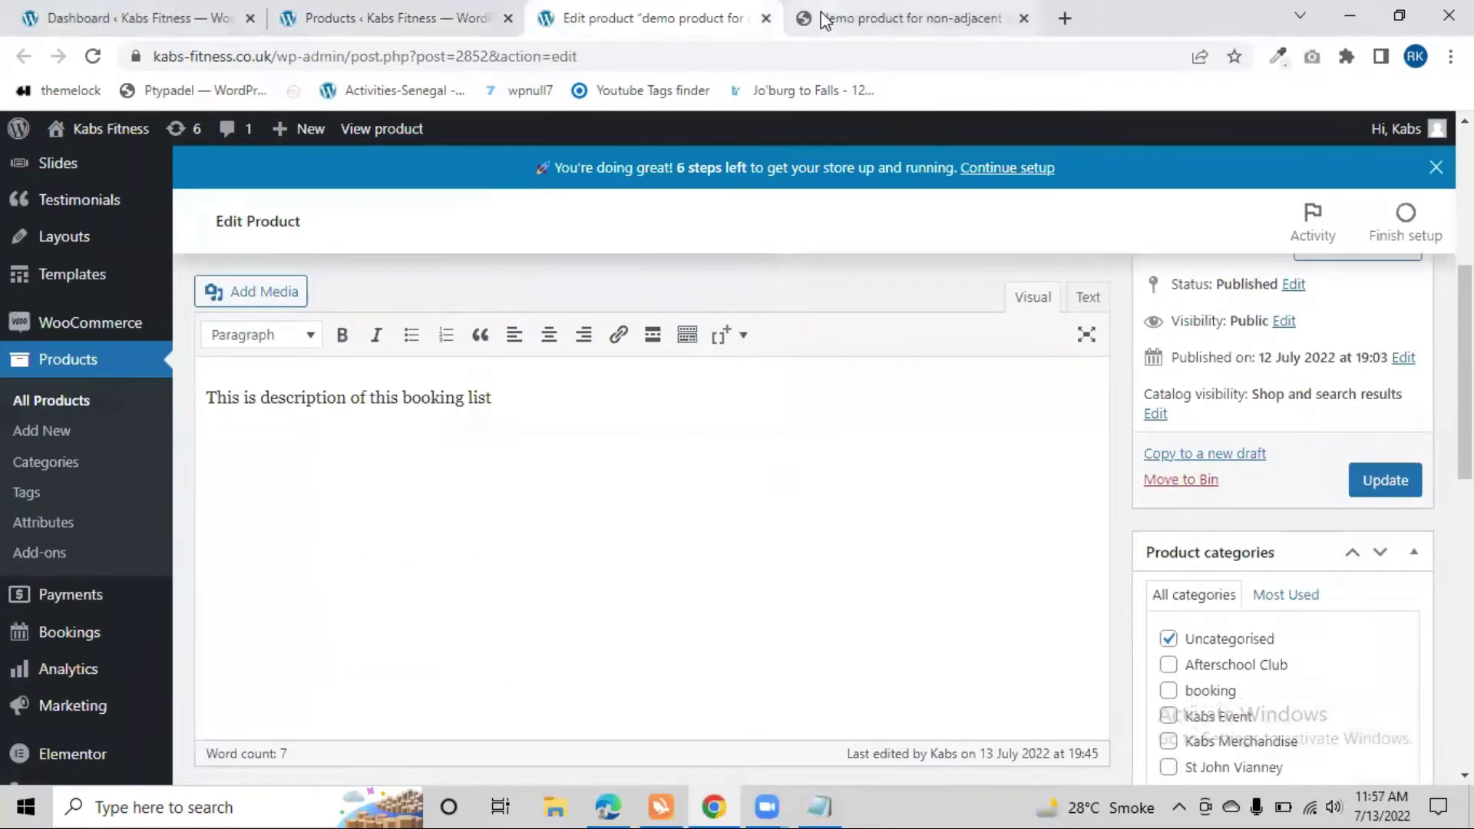
# Check how the product description is displayed on the live product page.
pyautogui.click(898, 18)
pyautogui.scroll(-6, 998, 552)
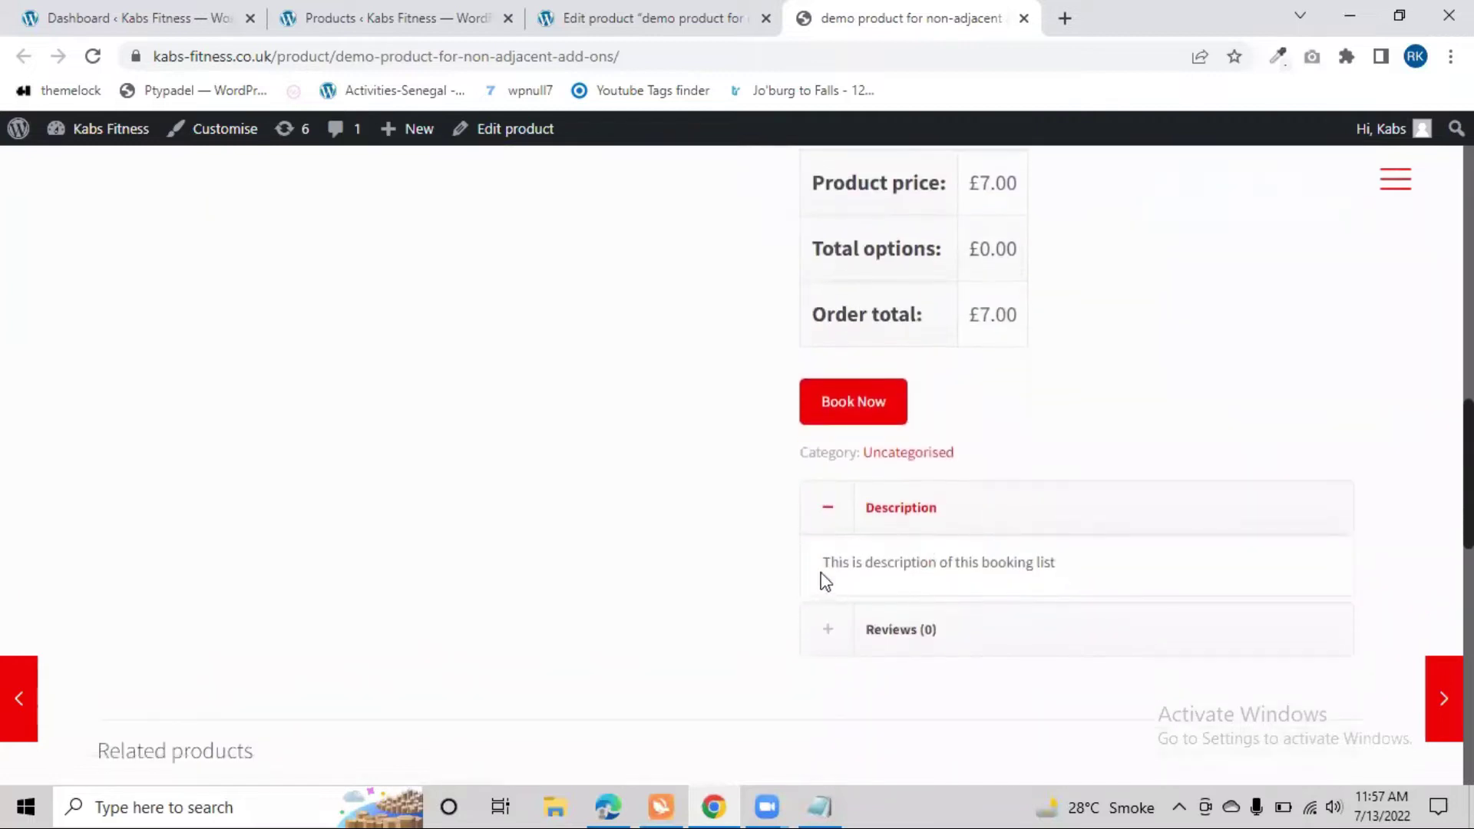
pyautogui.moveTo(823, 572); pyautogui.dragTo(1037, 568)
pyautogui.click(1096, 578)
pyautogui.scroll(7, 698, 263)
# In the product editor, switch the product type to Simple product and back to Bookable product.
pyautogui.click(652, 14)
pyautogui.scroll(-4, 460, 461)
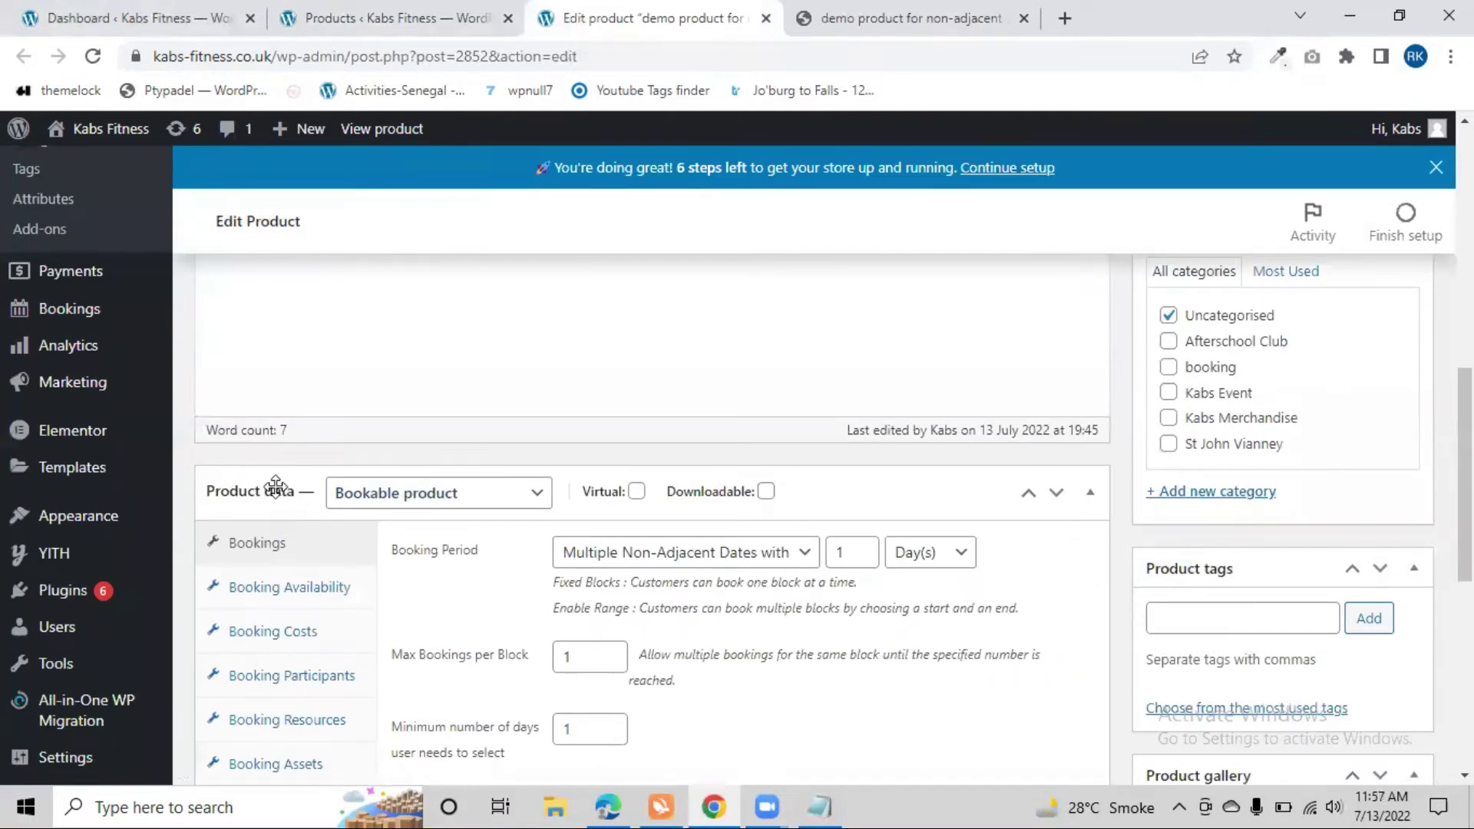
pyautogui.click(486, 495)
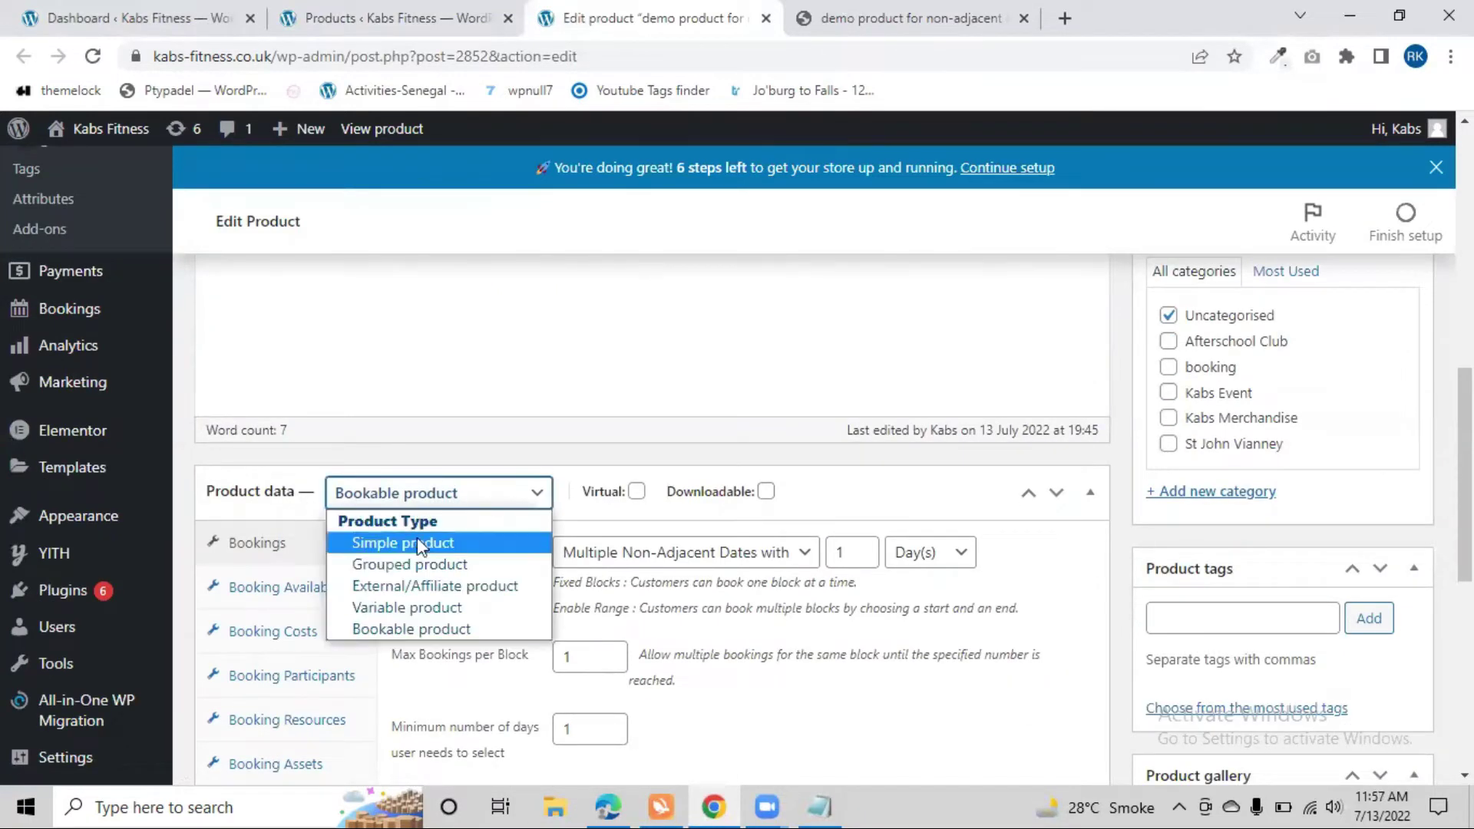
pyautogui.click(452, 544)
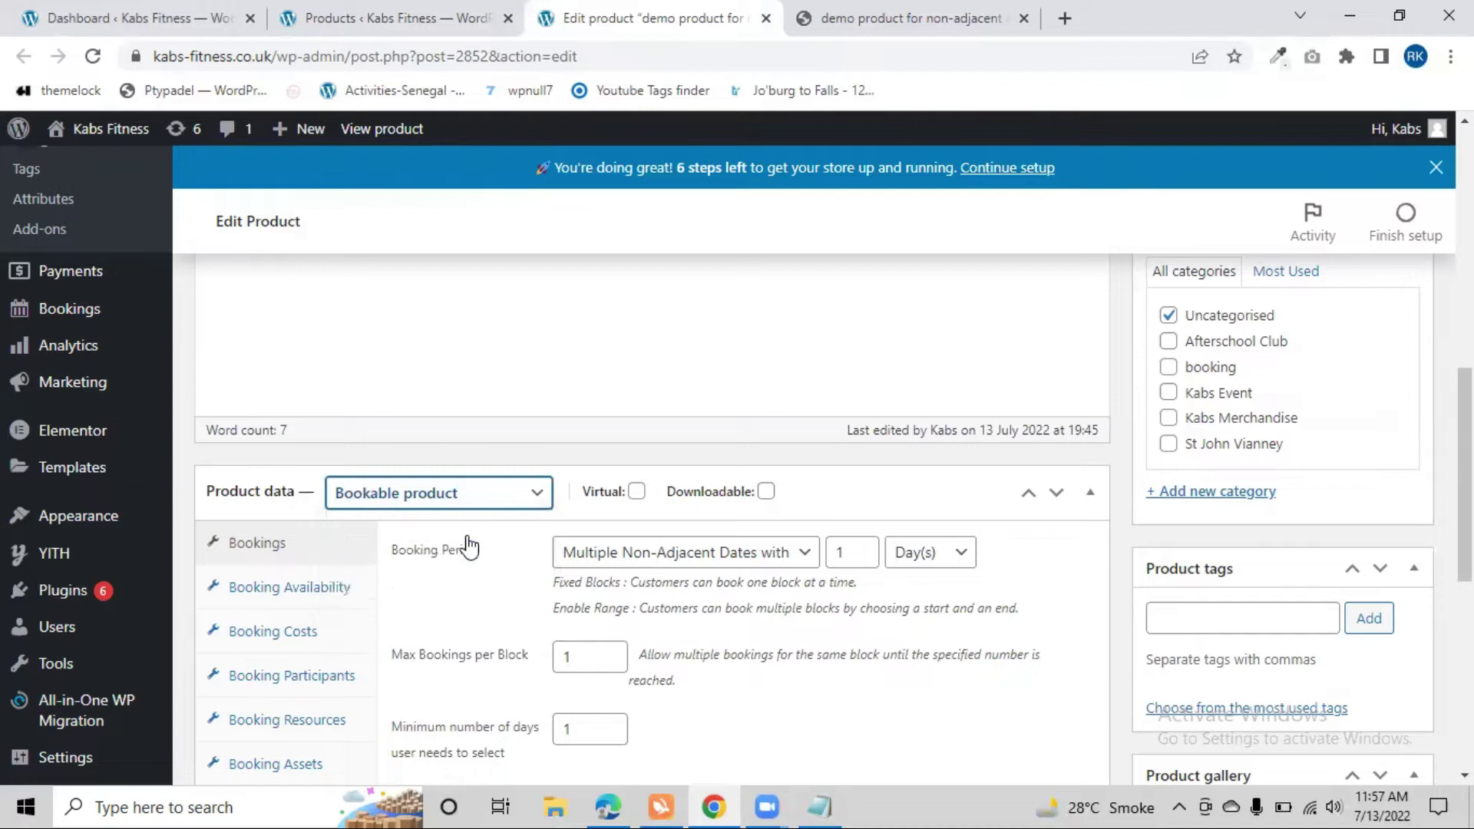
pyautogui.click(469, 489)
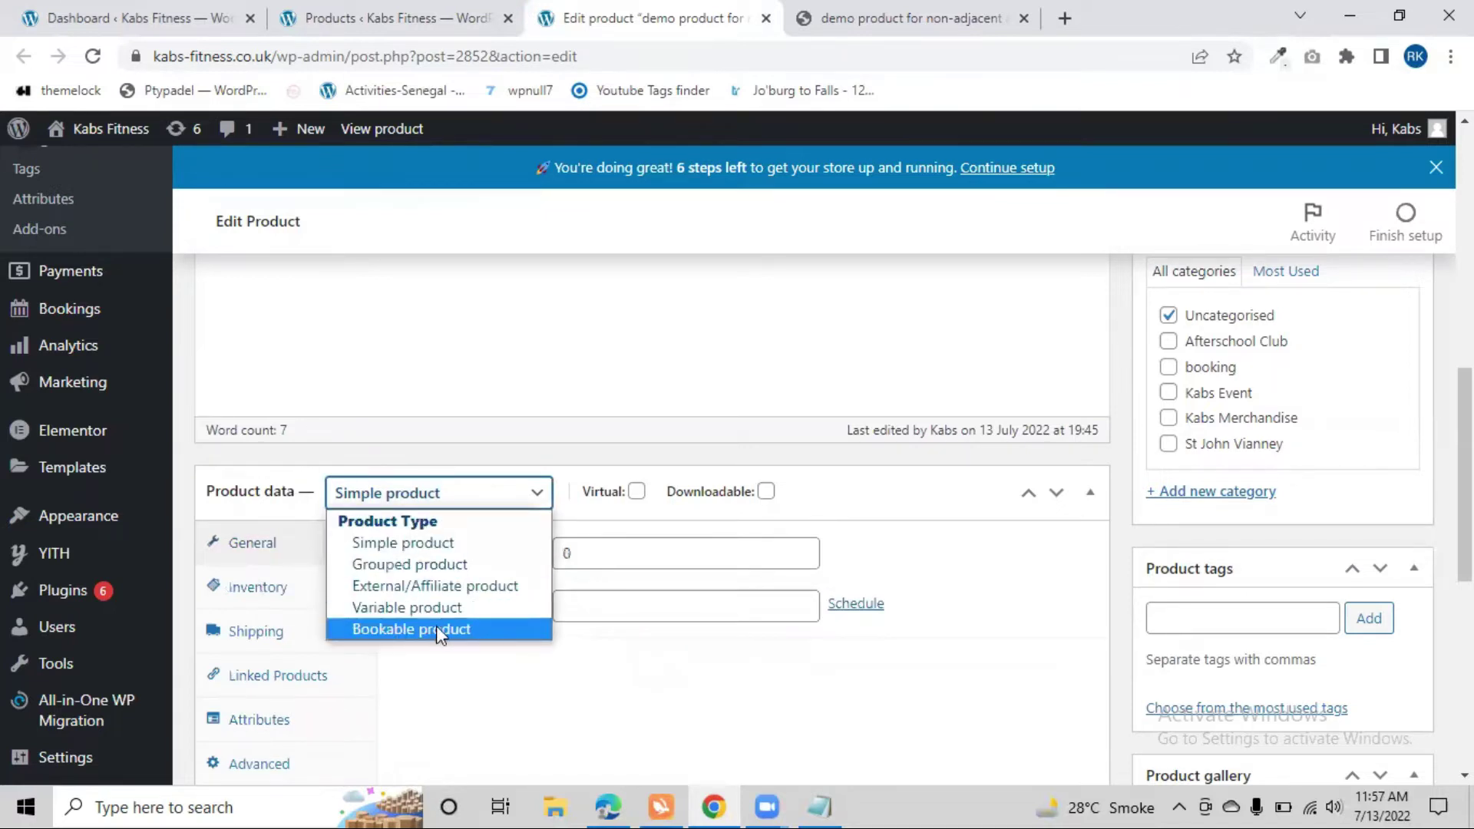
pyautogui.click(477, 628)
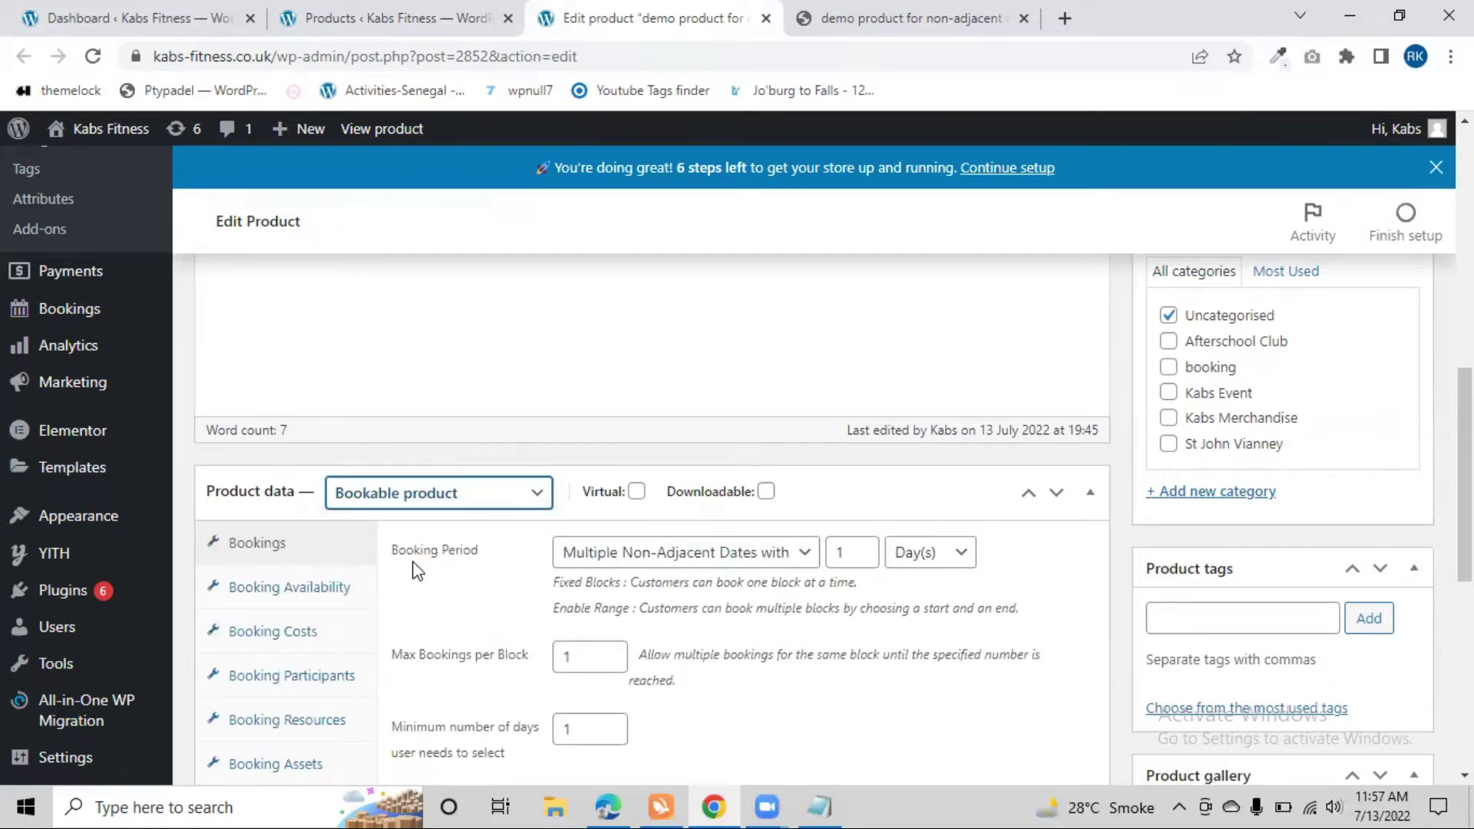
# Choose "Multiple Non-Adjacent Dates with Blocks of" as the product's booking period type.
pyautogui.scroll(-1, 415, 553)
pyautogui.click(694, 456)
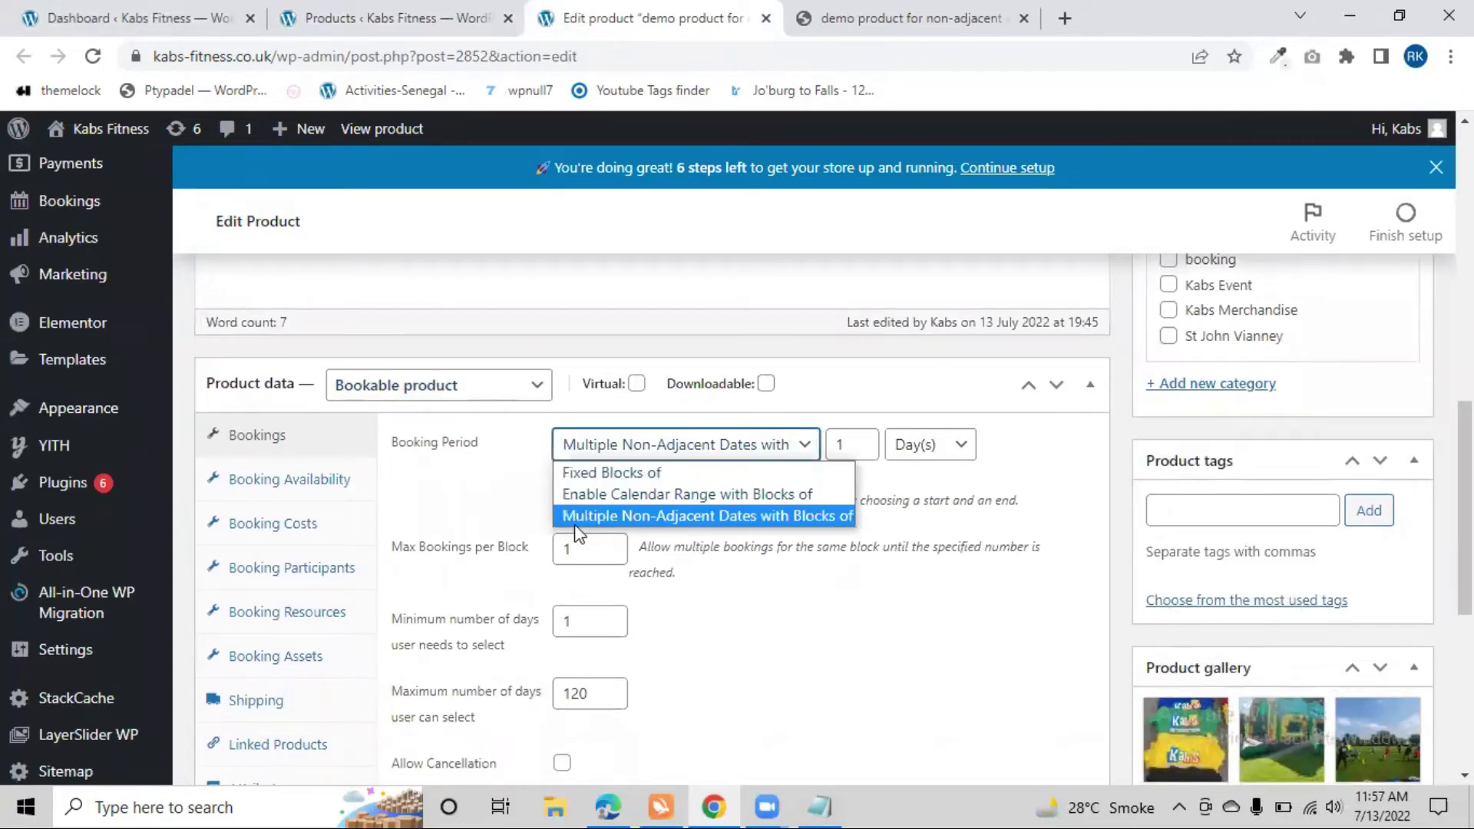
pyautogui.click(706, 517)
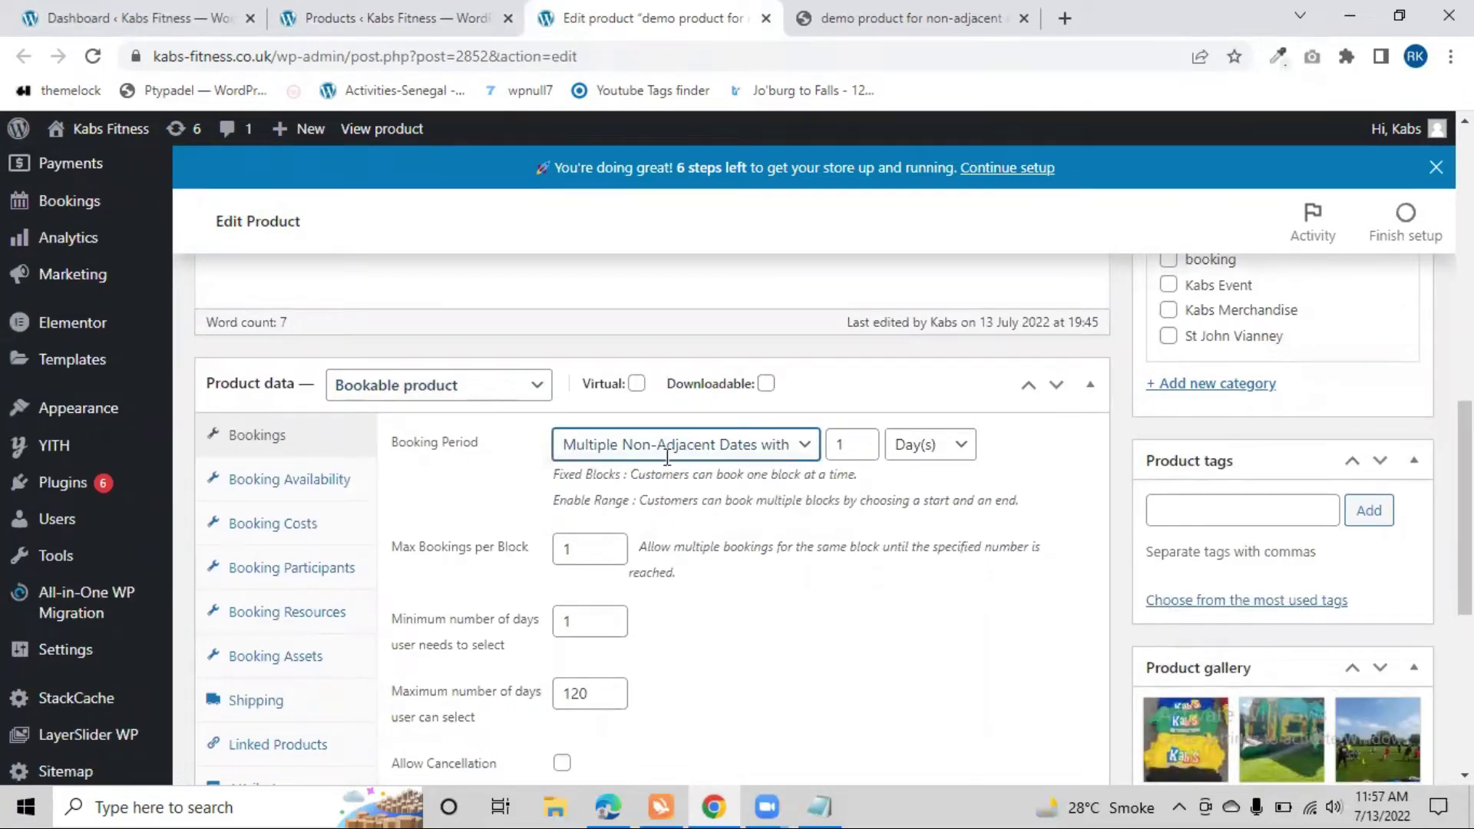
# Review the general booking settings, including the maximum number of days a user can select.
pyautogui.scroll(1, 649, 566)
pyautogui.scroll(-1, 576, 516)
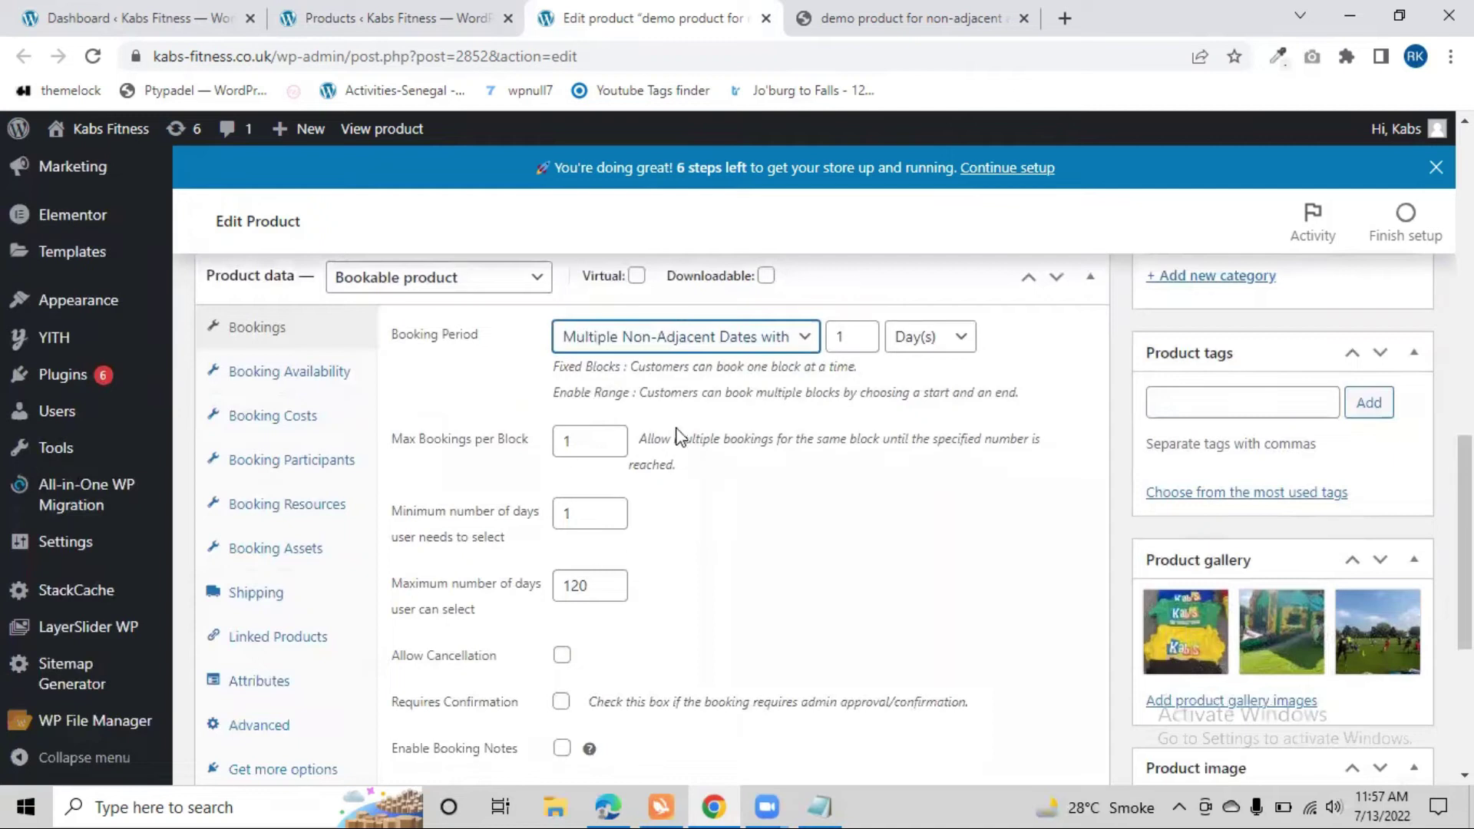
pyautogui.scroll(-1, 668, 460)
pyautogui.scroll(1, 645, 483)
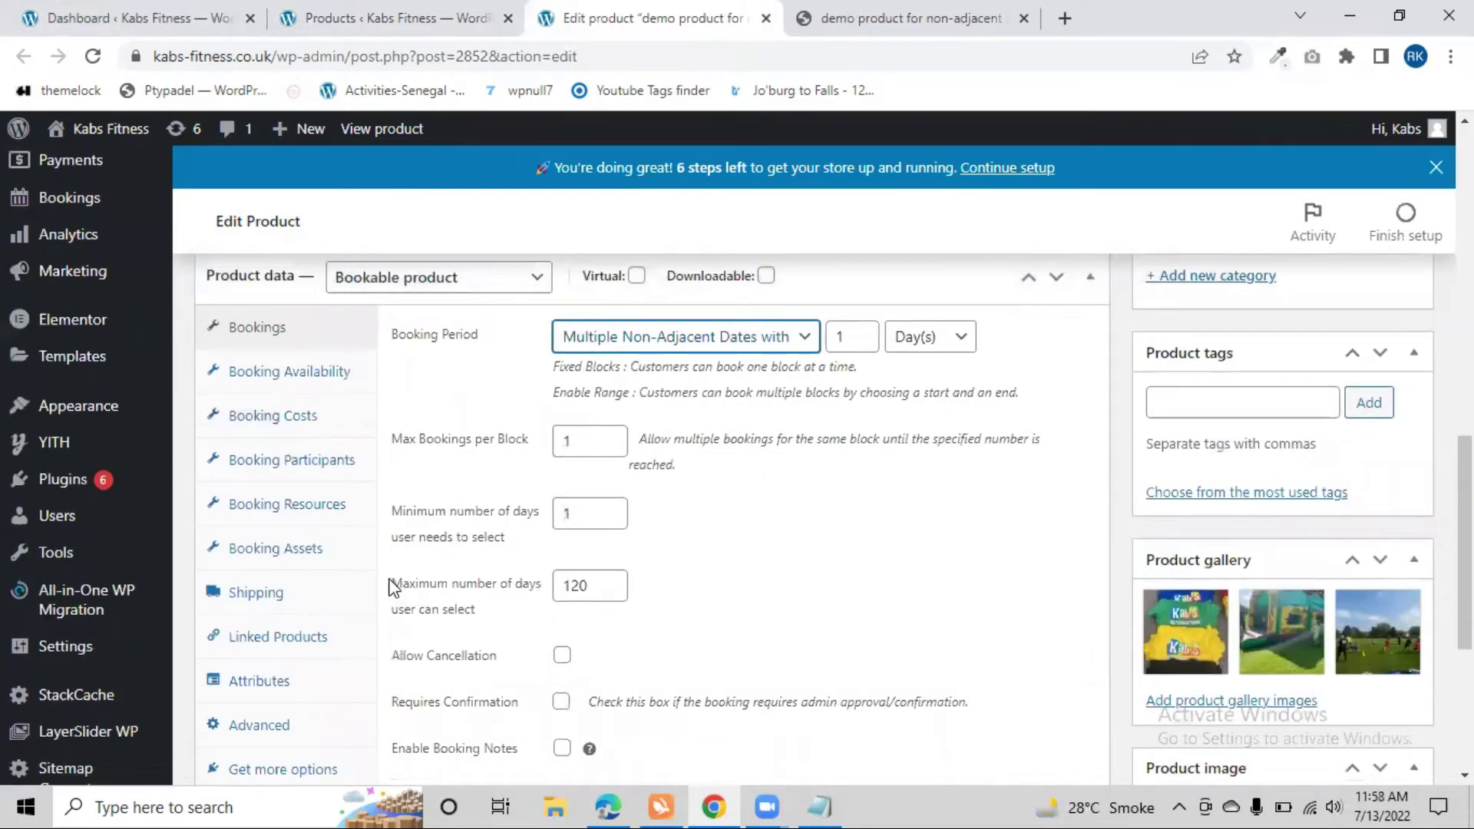
pyautogui.moveTo(393, 587); pyautogui.dragTo(504, 609)
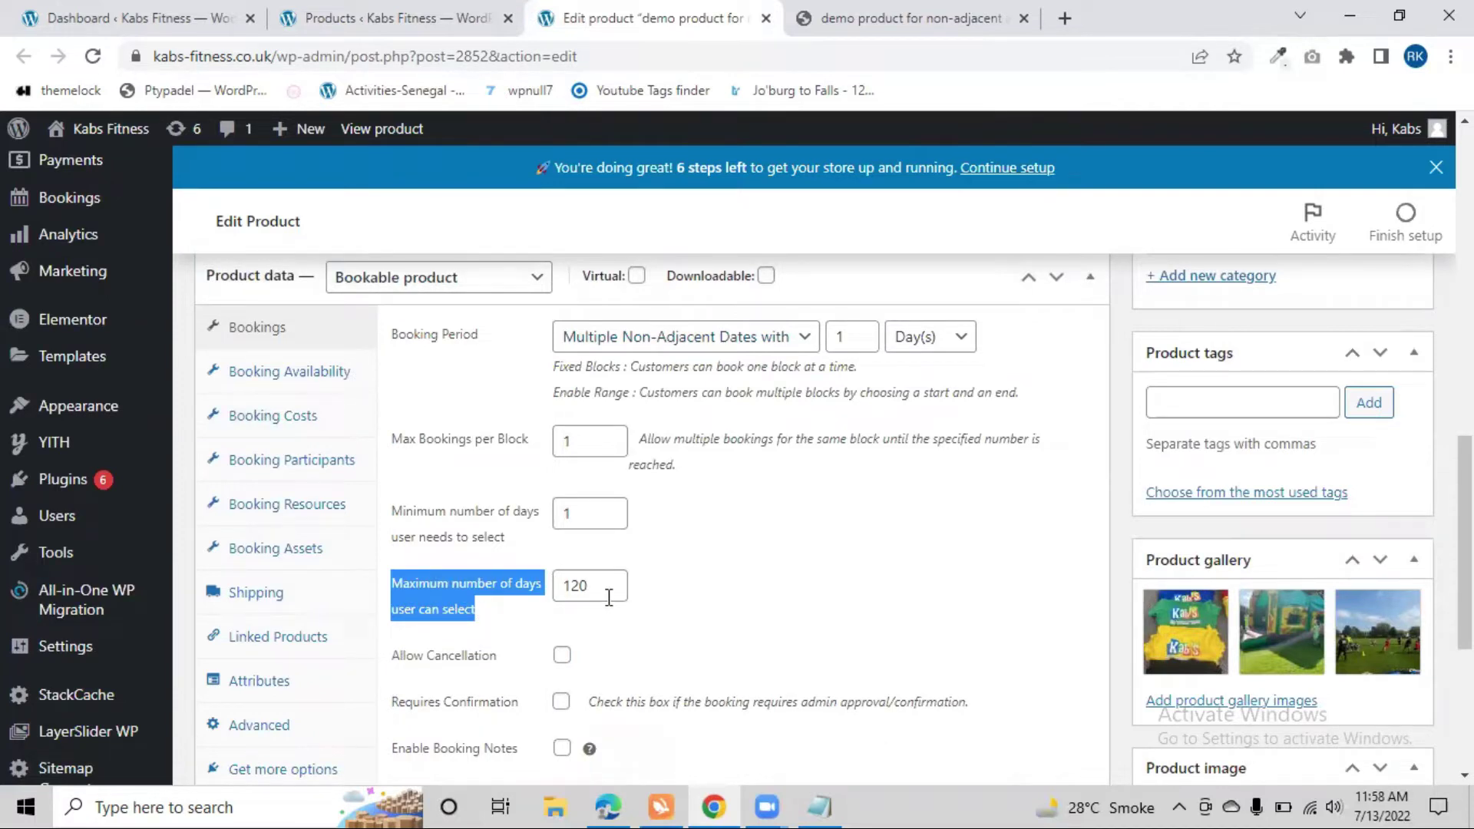
# Compare the maximum number of selectable days in the booking settings with the booking calendar on the live product page.
pyautogui.moveTo(603, 576); pyautogui.dragTo(565, 592)
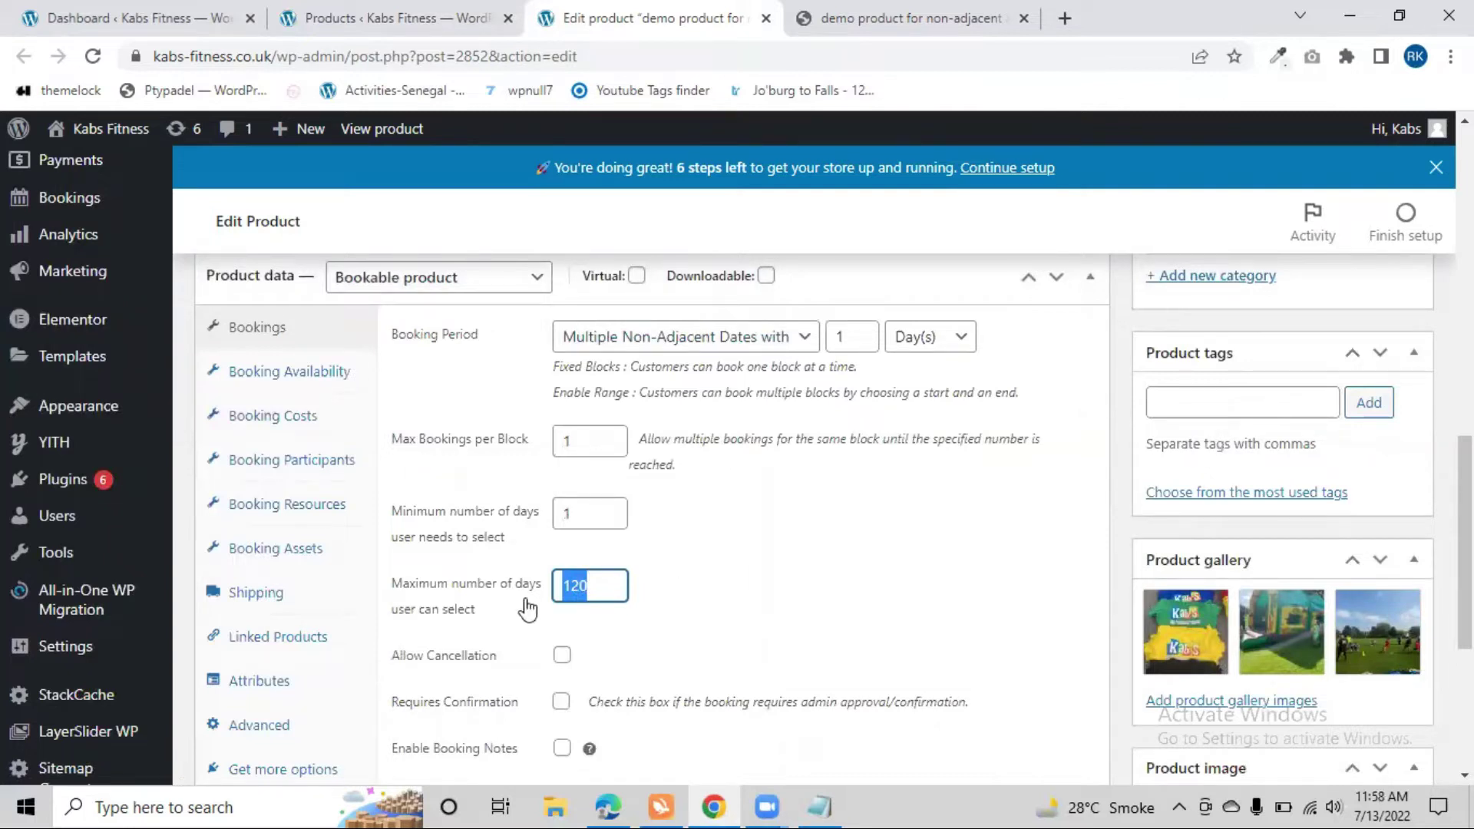
pyautogui.hotkey('ctrl', 'Tab')
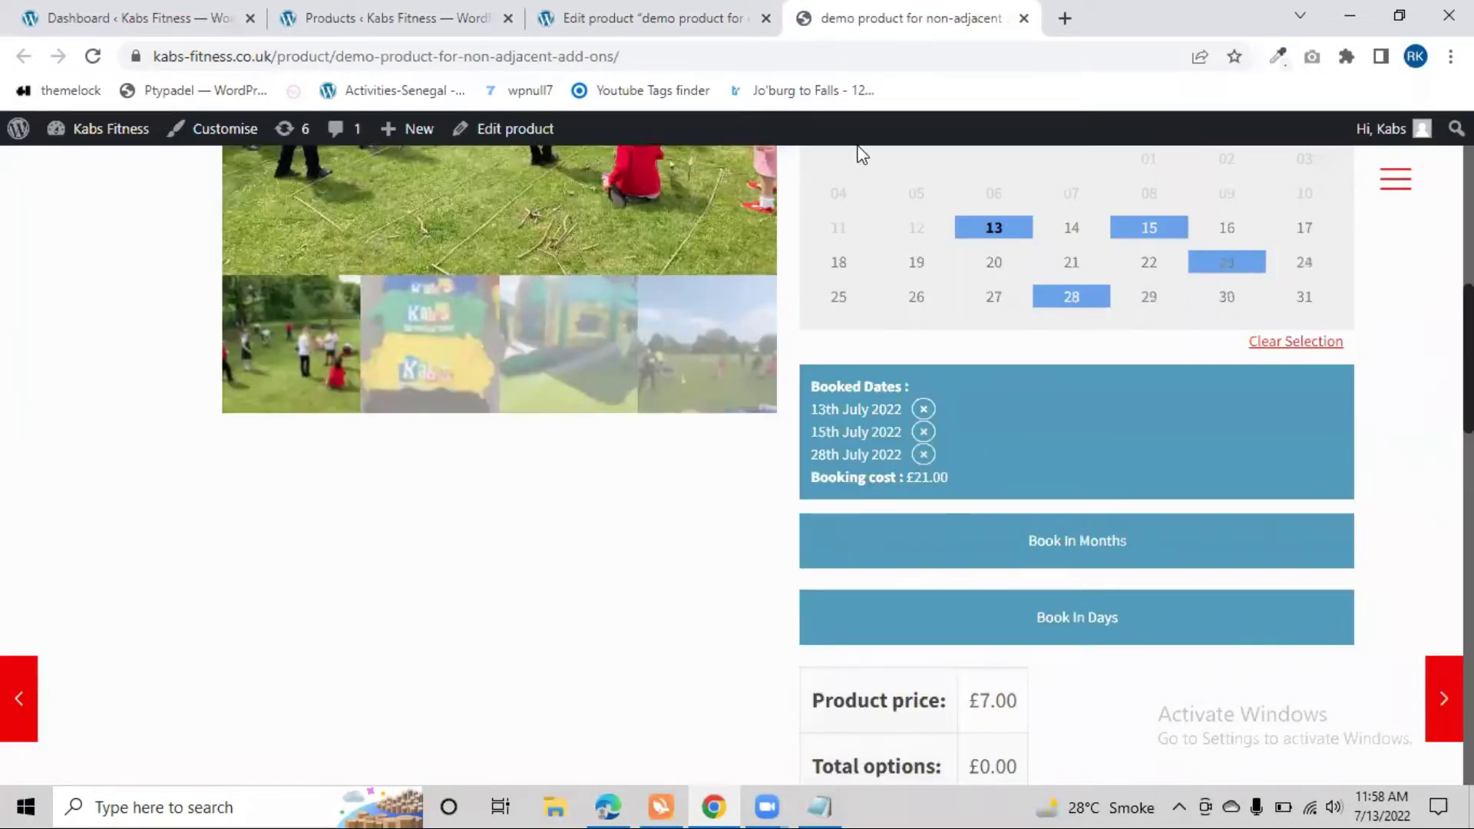
pyautogui.click(652, 17)
pyautogui.click(658, 585)
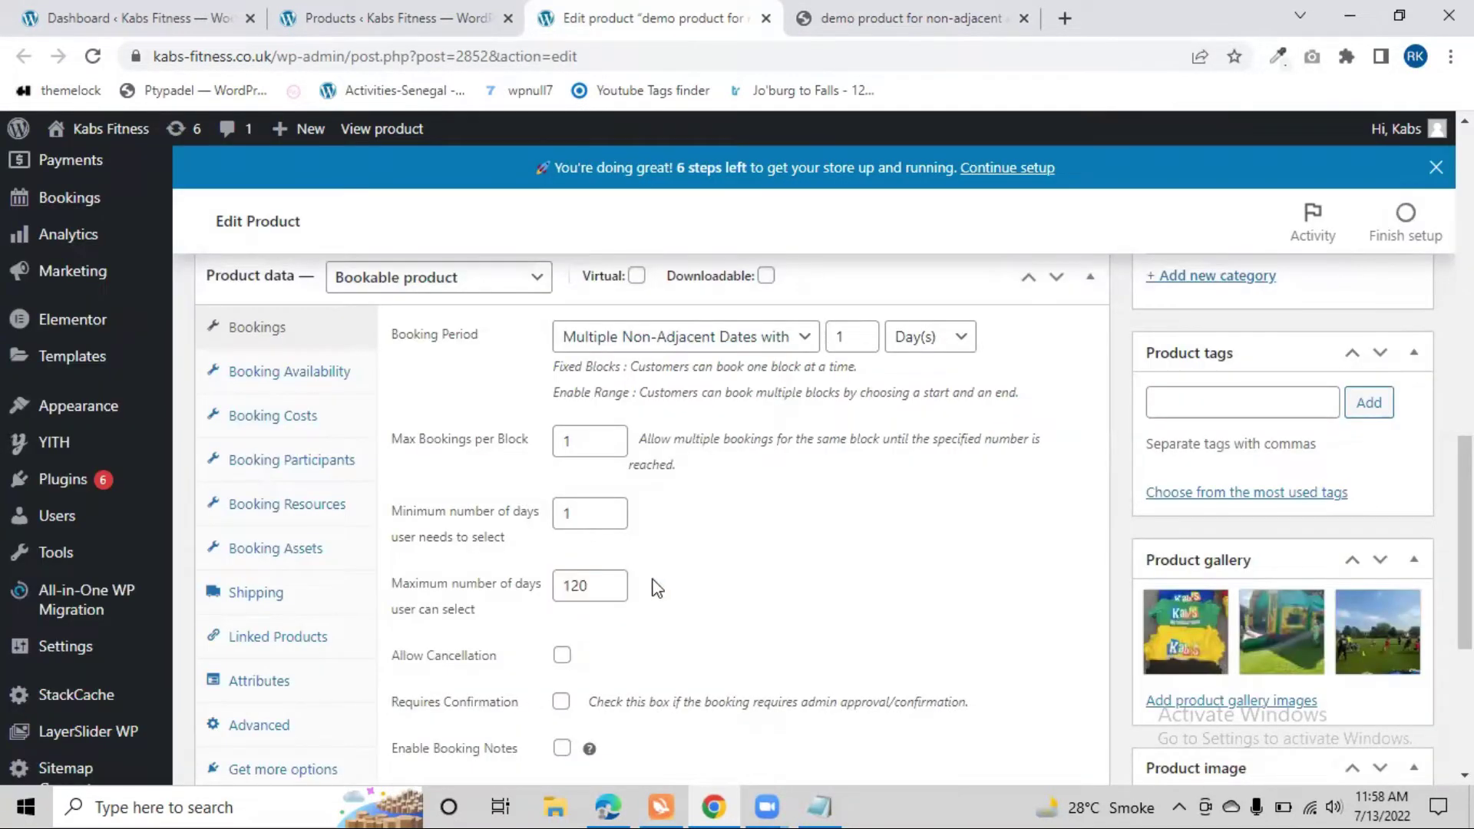
pyautogui.scroll(-2, 527, 602)
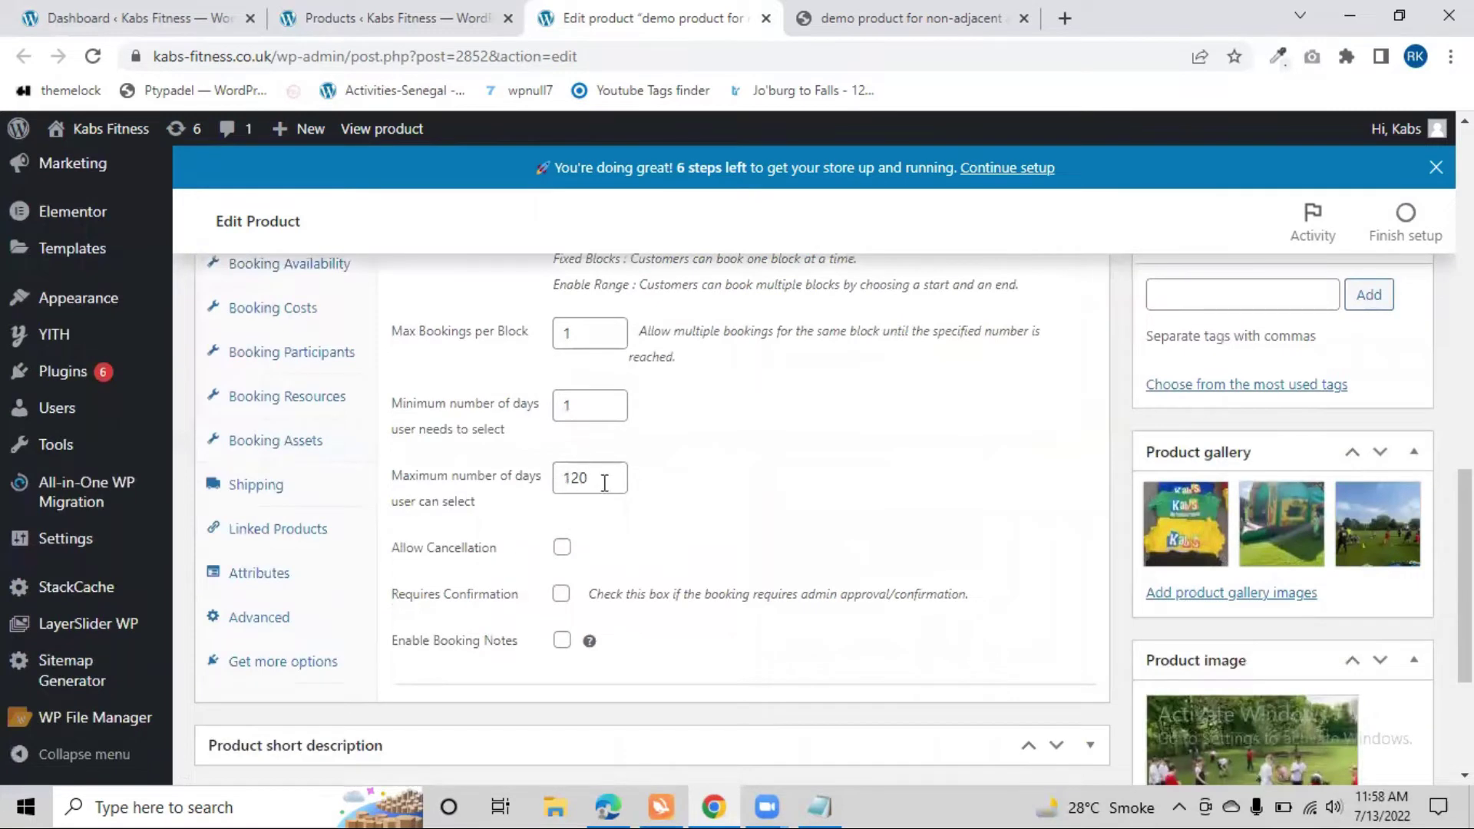
pyautogui.scroll(3, 515, 557)
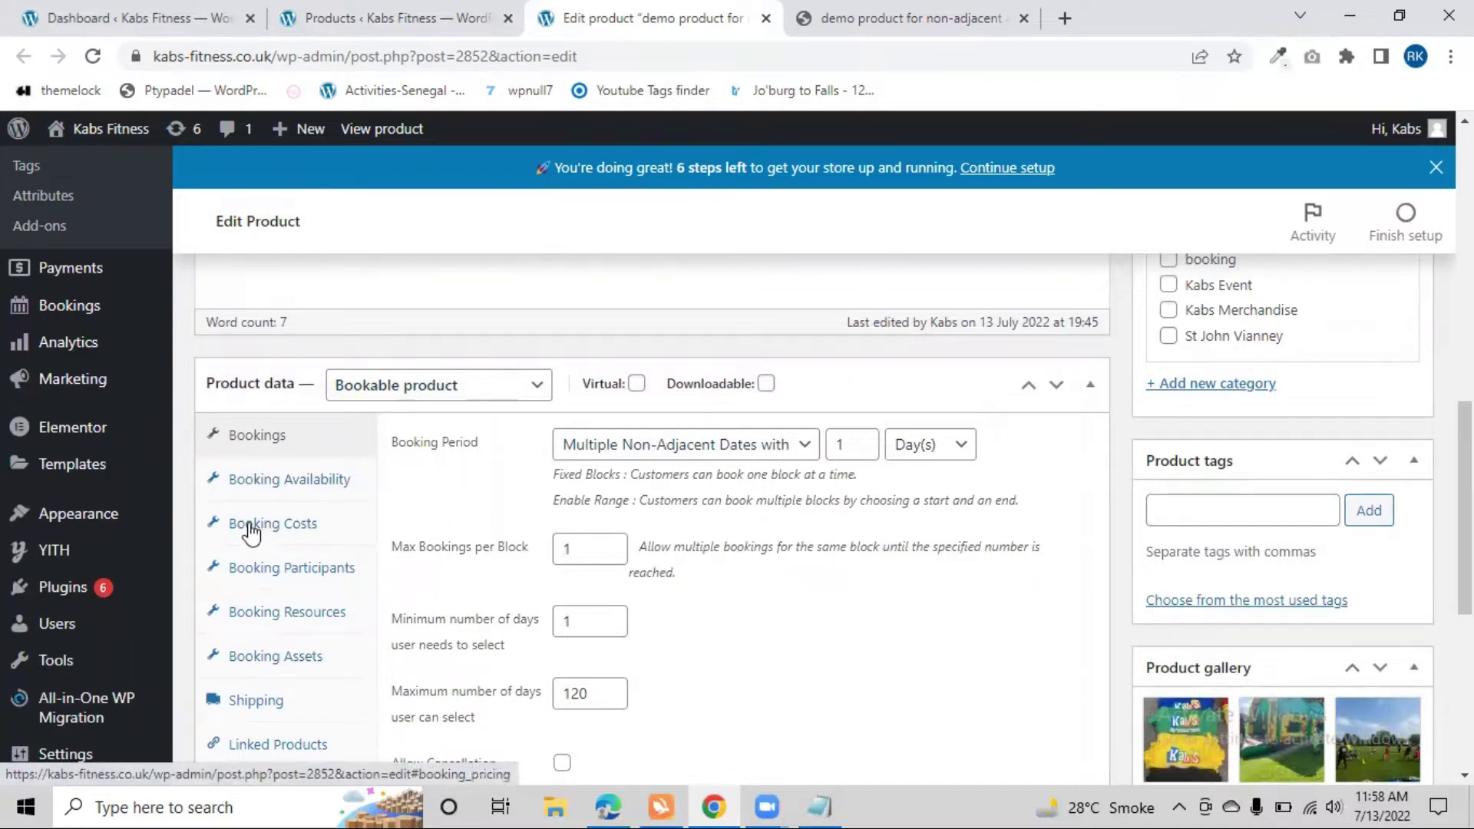
# Open the product's booking costs and examine which rule types are offered for discounts and special prices.
pyautogui.click(338, 527)
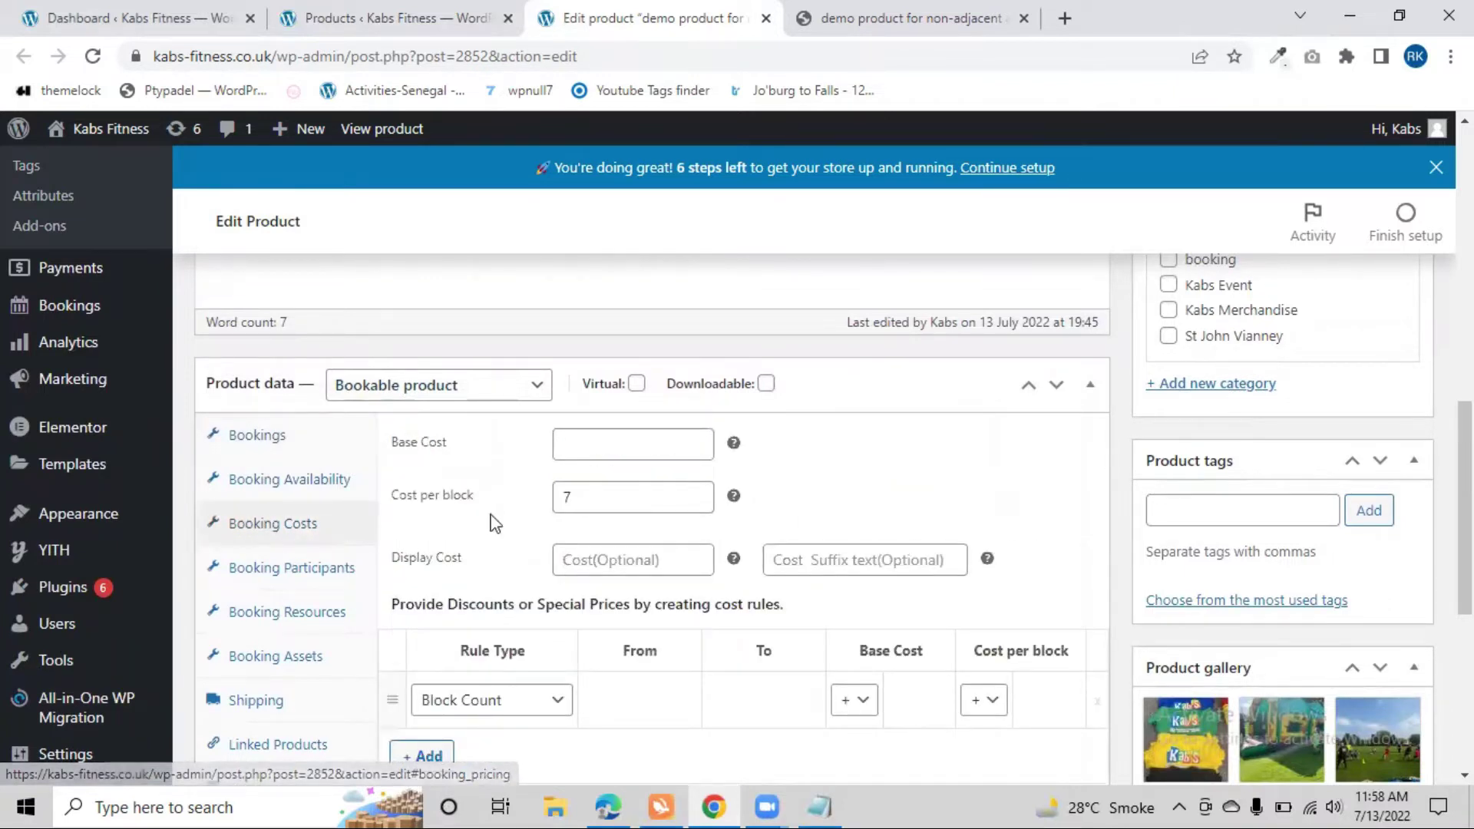
pyautogui.scroll(-3, 494, 520)
pyautogui.moveTo(394, 389); pyautogui.dragTo(777, 395)
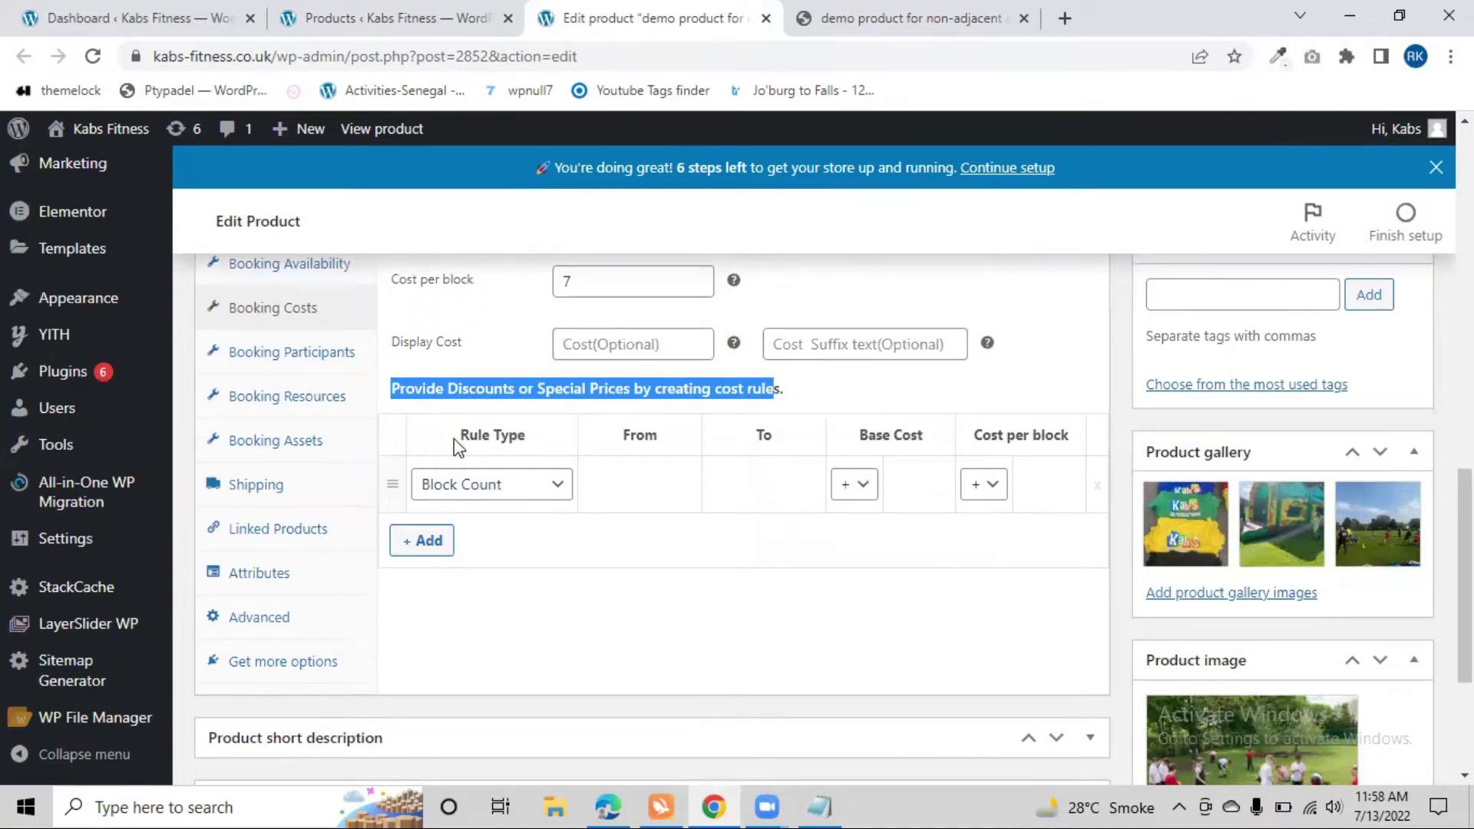
pyautogui.click(524, 484)
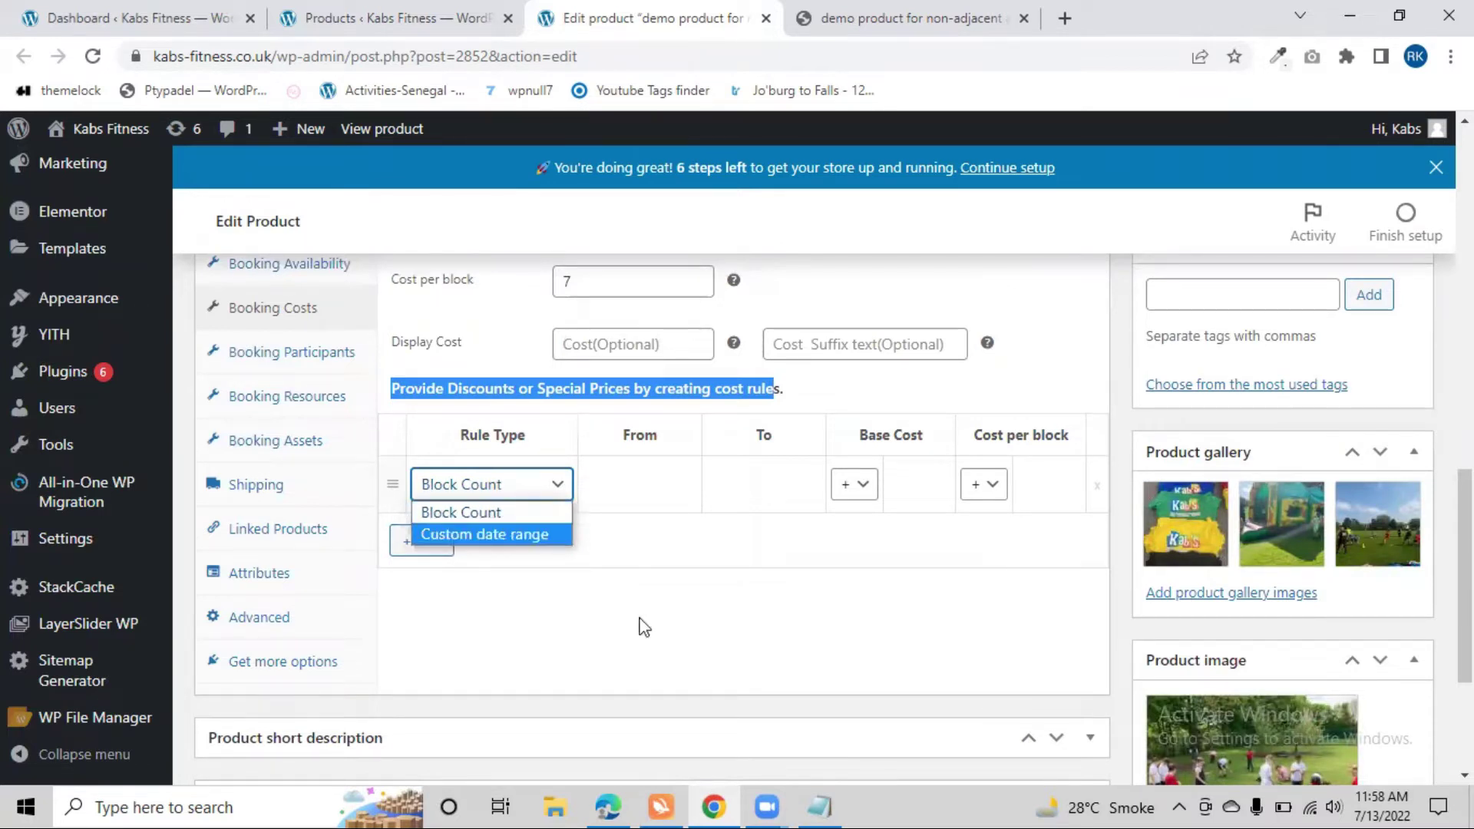
# Switch to Notepad to review the target prices for 1, 3 and 7 day bookings, and return to the product editor.
pyautogui.click(820, 806)
pyautogui.moveTo(573, 320); pyautogui.dragTo(123, 257)
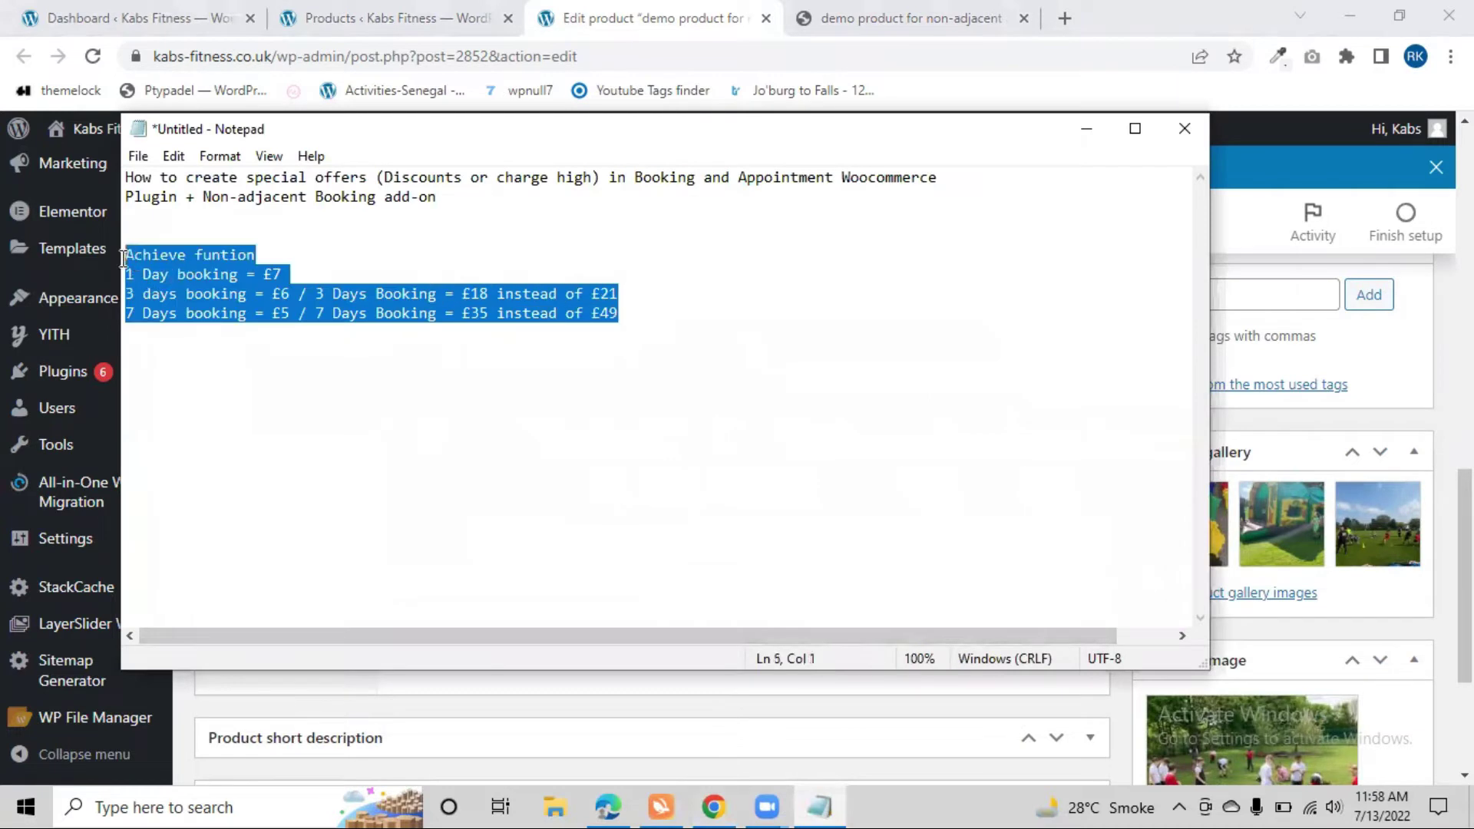
pyautogui.click(1086, 129)
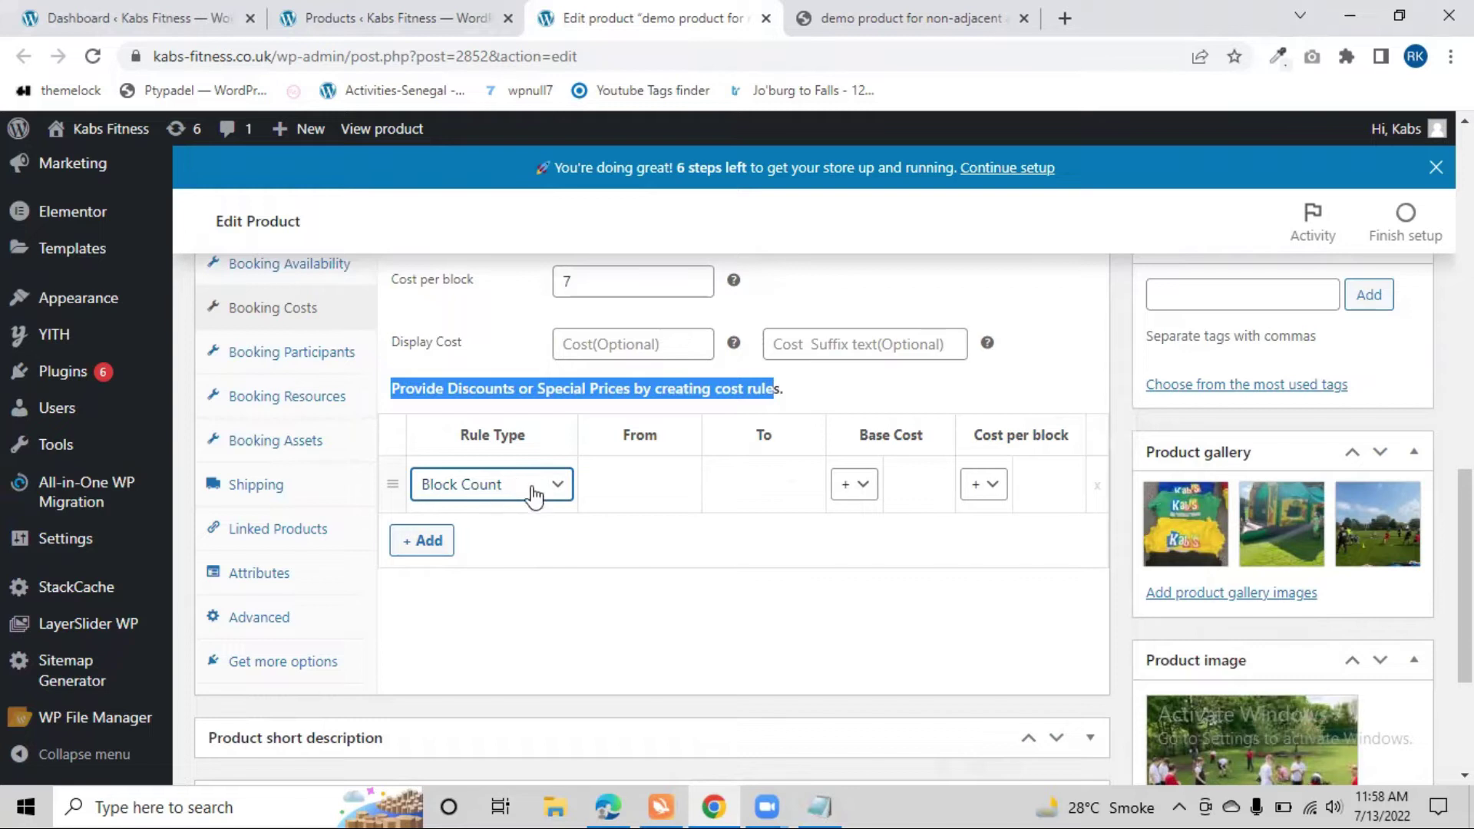
# Set the cost rule's type to Block Count and its From value to 1.
pyautogui.click(492, 491)
pyautogui.click(495, 508)
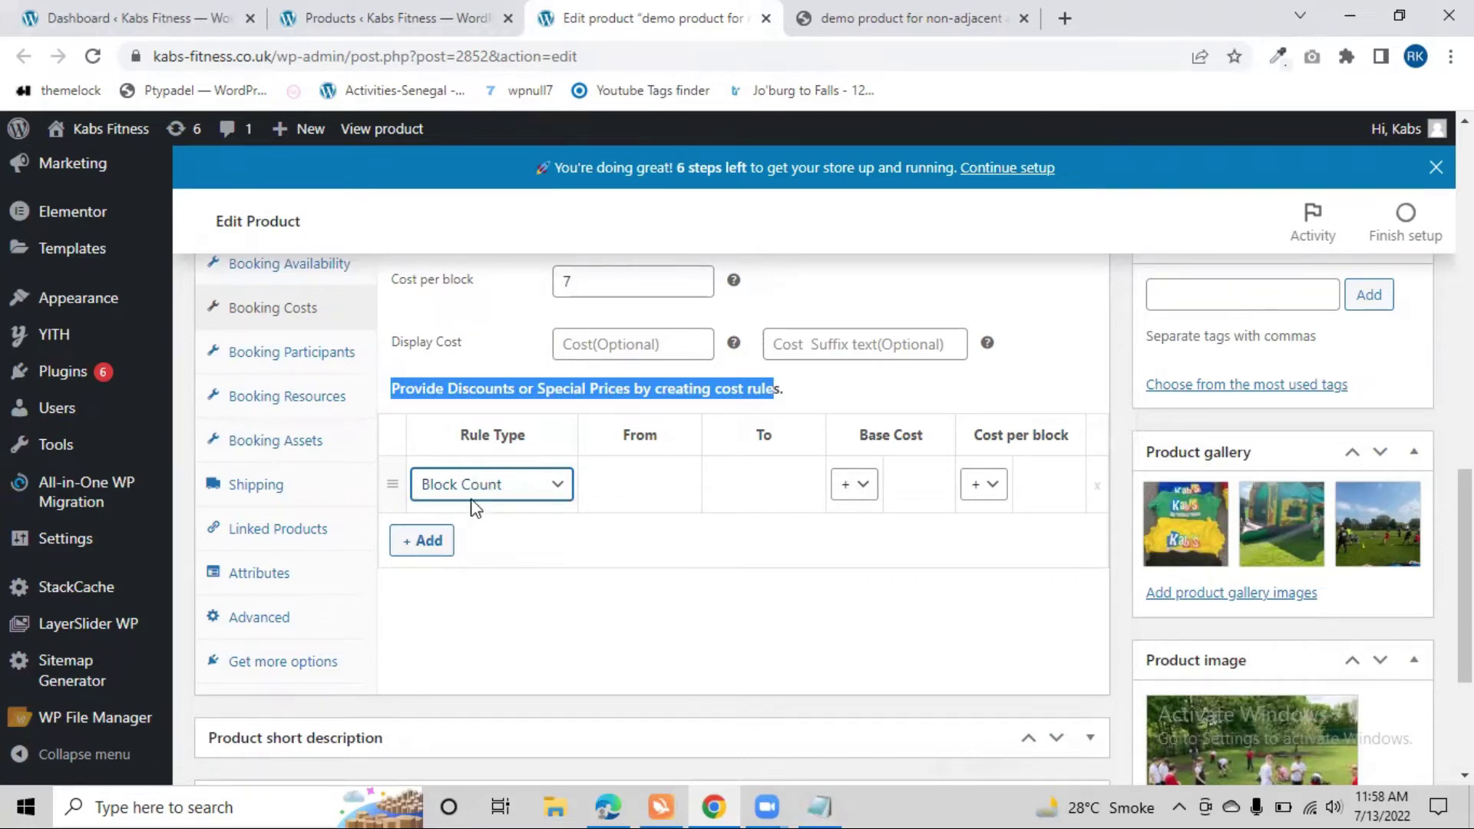
pyautogui.click(628, 475)
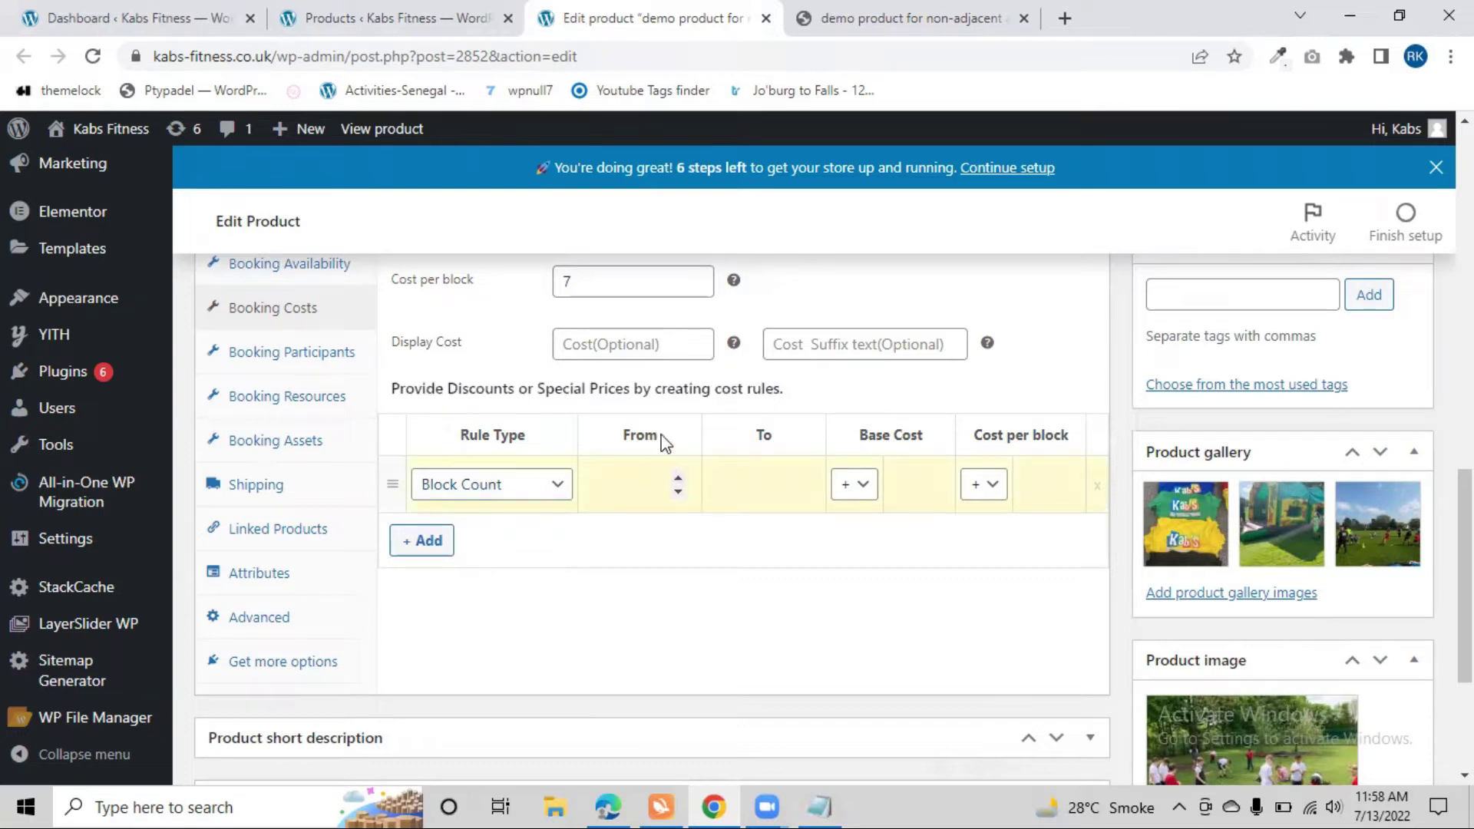
pyautogui.write('1')
# Check the product price and the selected calendar dates on the live product page.
pyautogui.scroll(3, 637, 437)
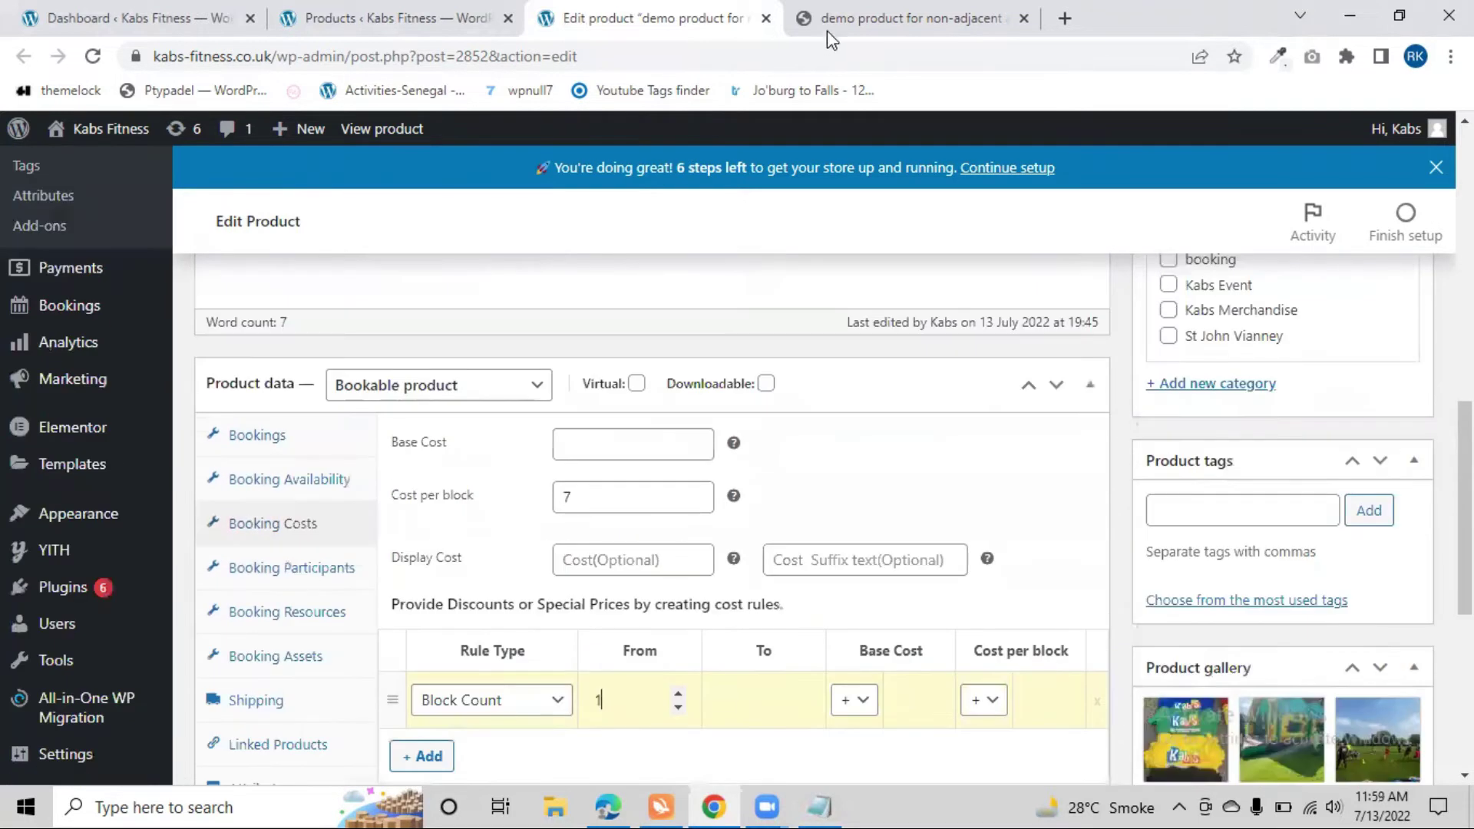
pyautogui.click(840, 22)
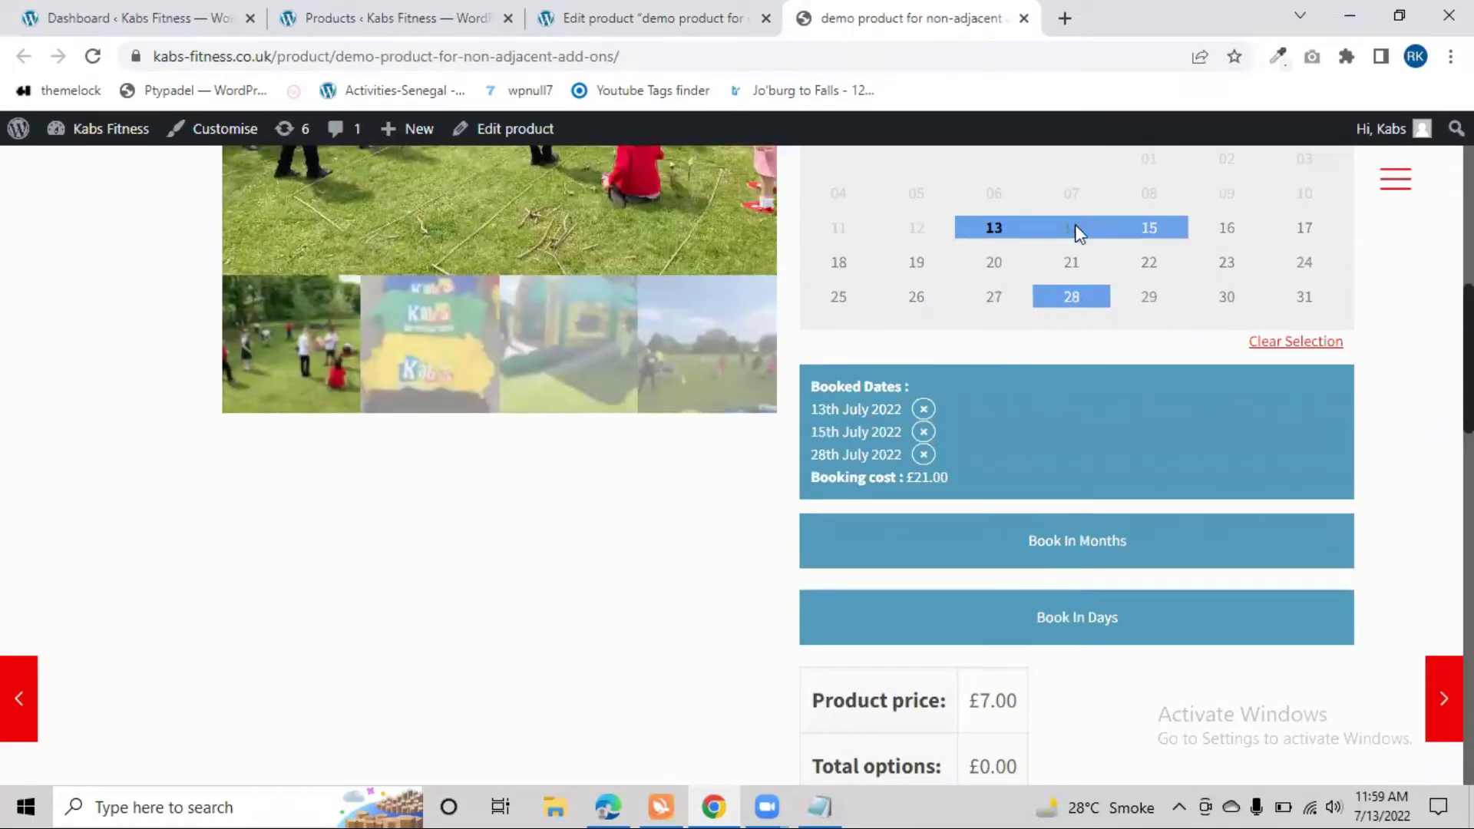
pyautogui.scroll(5, 1075, 224)
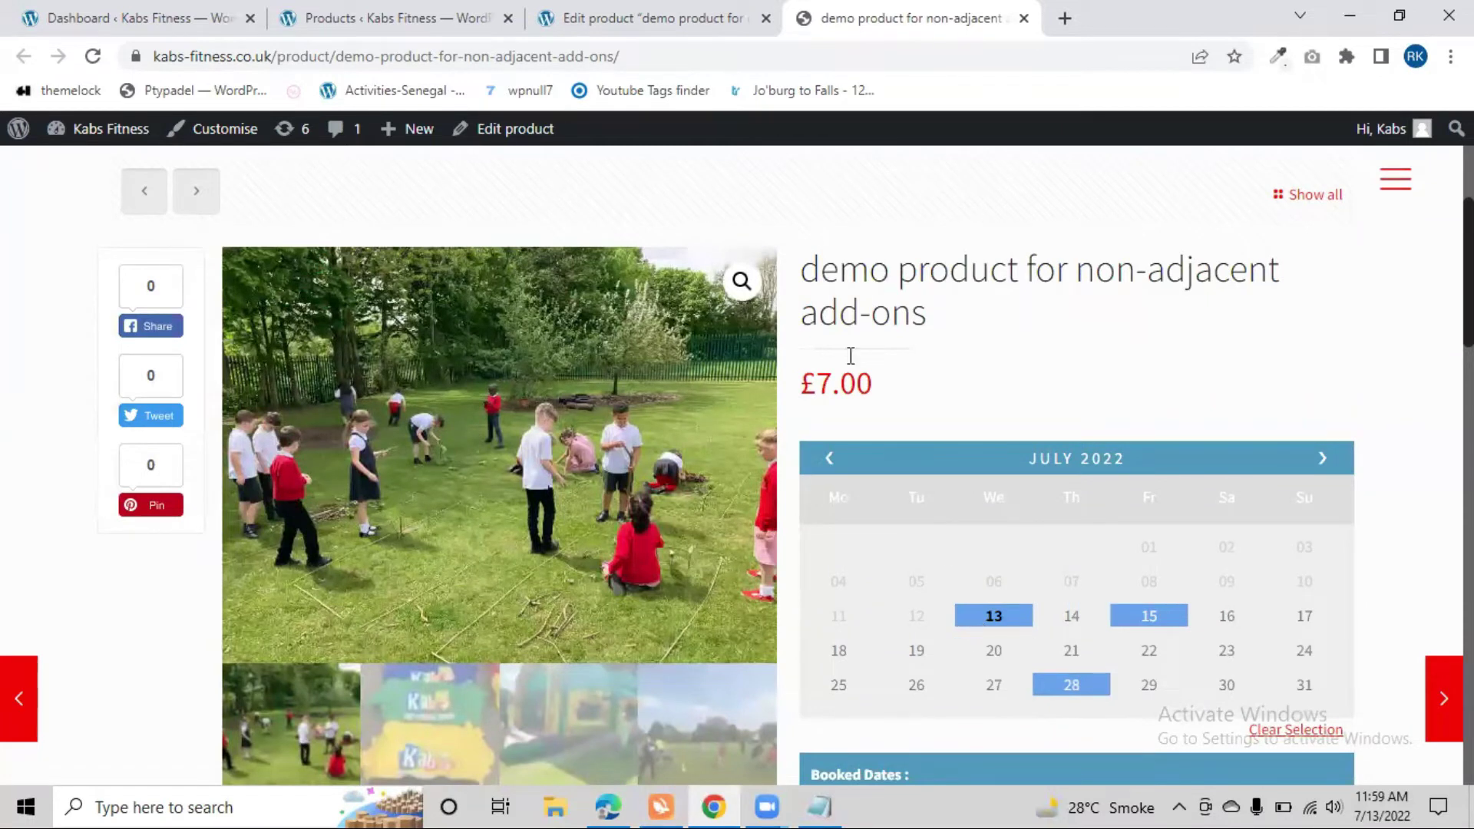
pyautogui.scroll(-2, 989, 614)
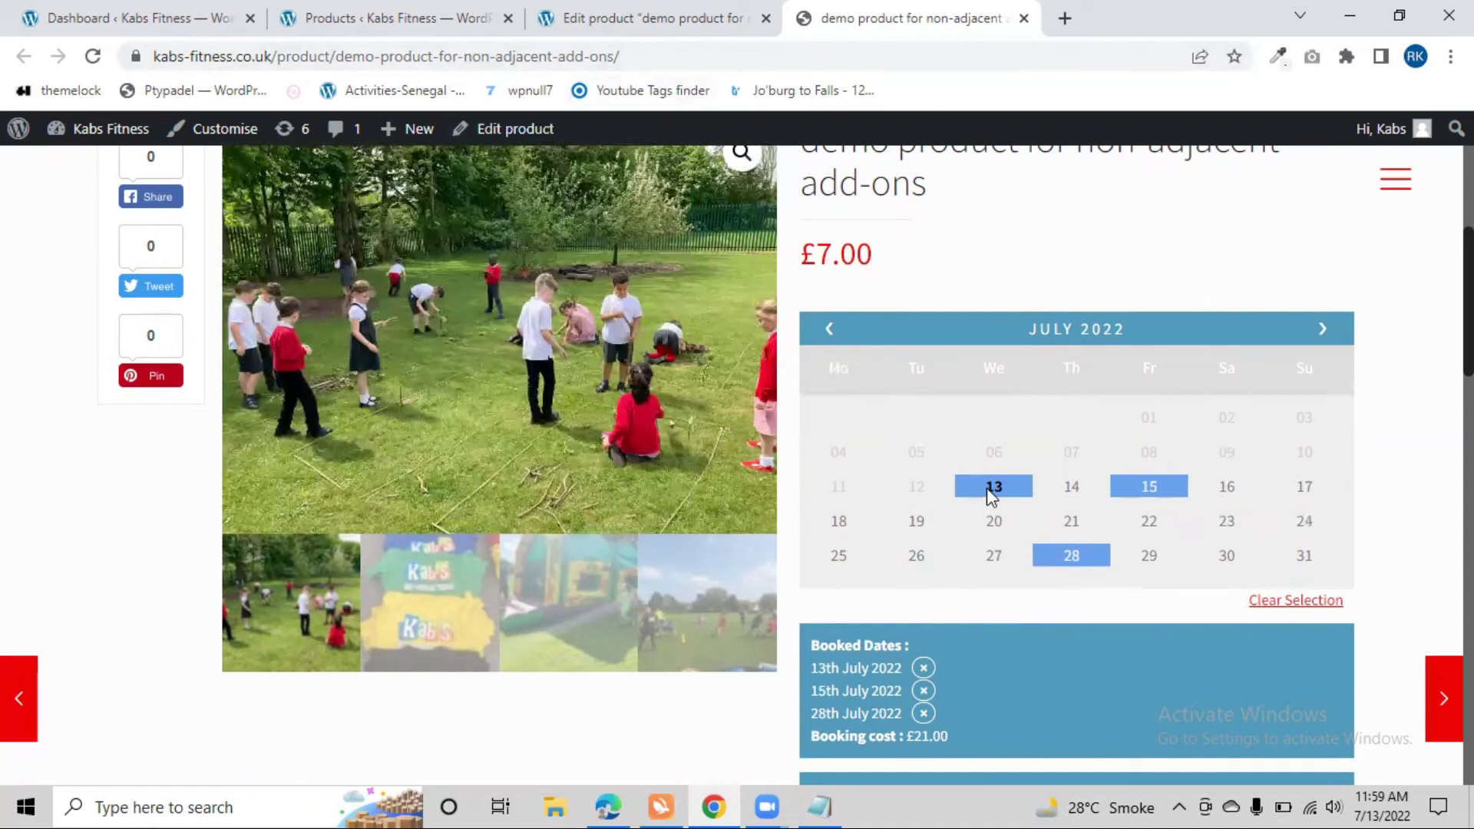
# Compare the Base Cost and Cost per block settings with the booking cost calculated on the live product page.
pyautogui.click(597, 19)
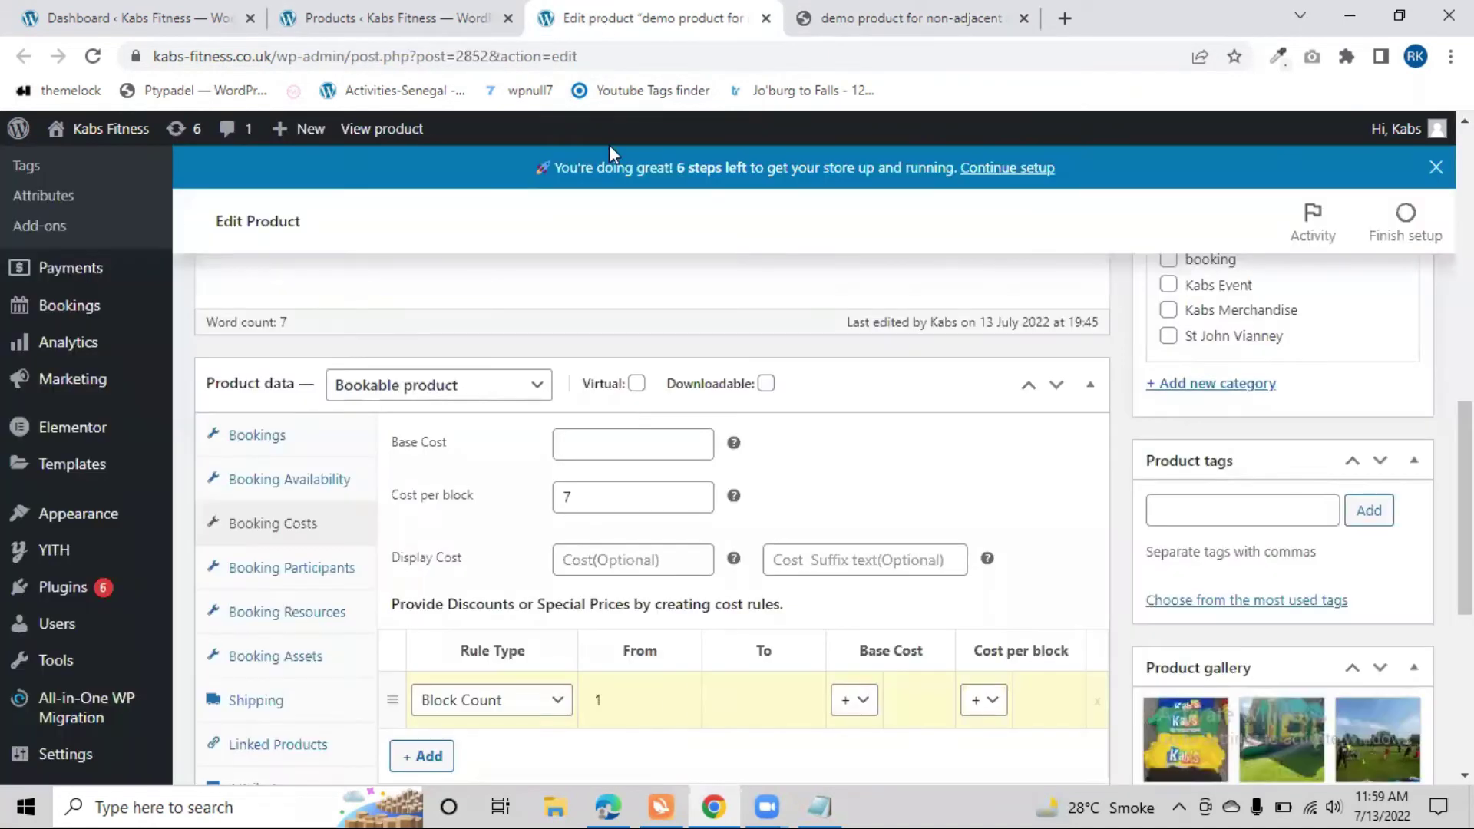
pyautogui.moveTo(451, 447); pyautogui.dragTo(401, 440)
pyautogui.click(435, 446)
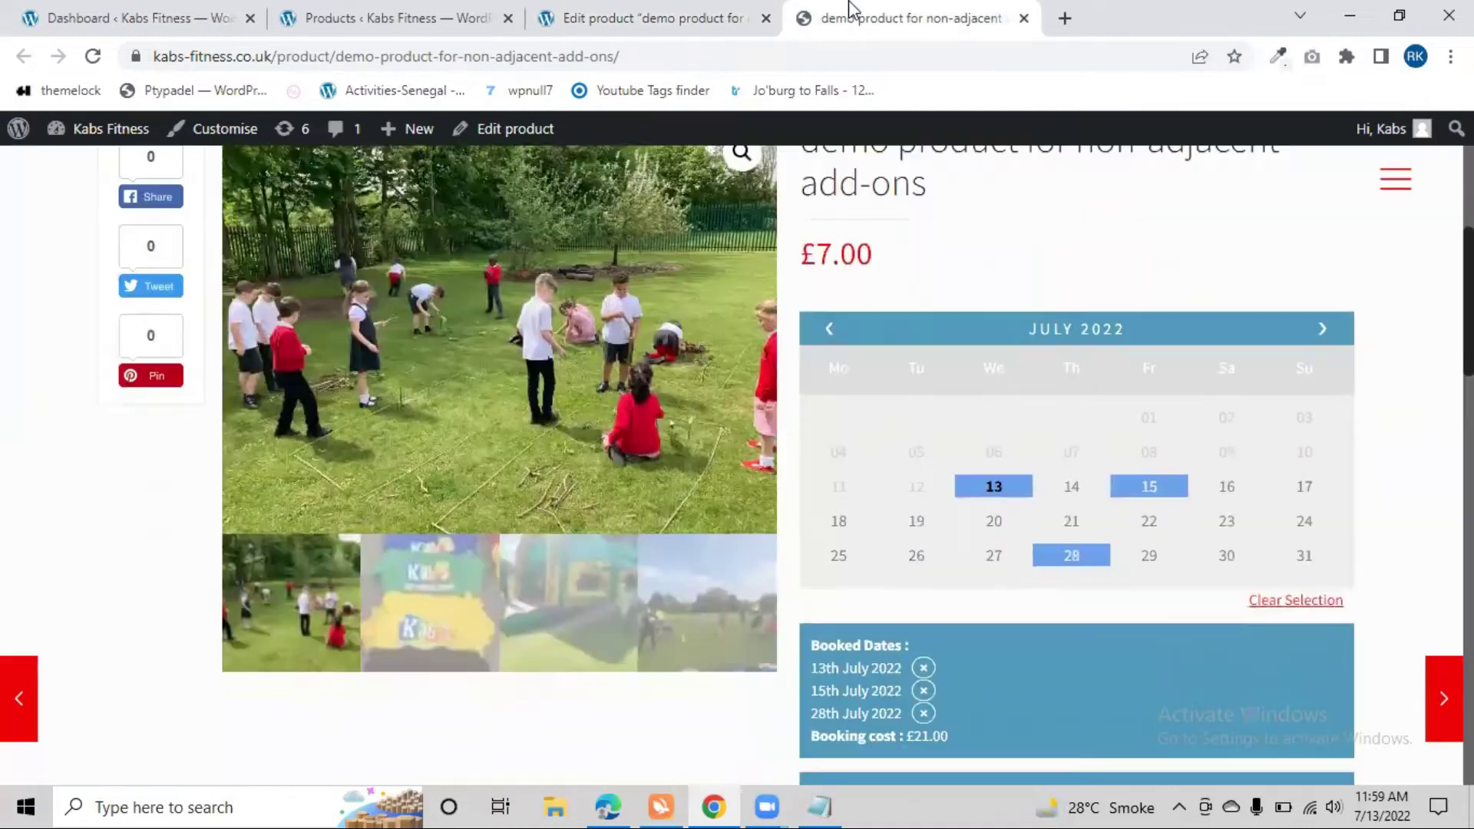
pyautogui.click(845, 18)
pyautogui.scroll(-3, 1033, 607)
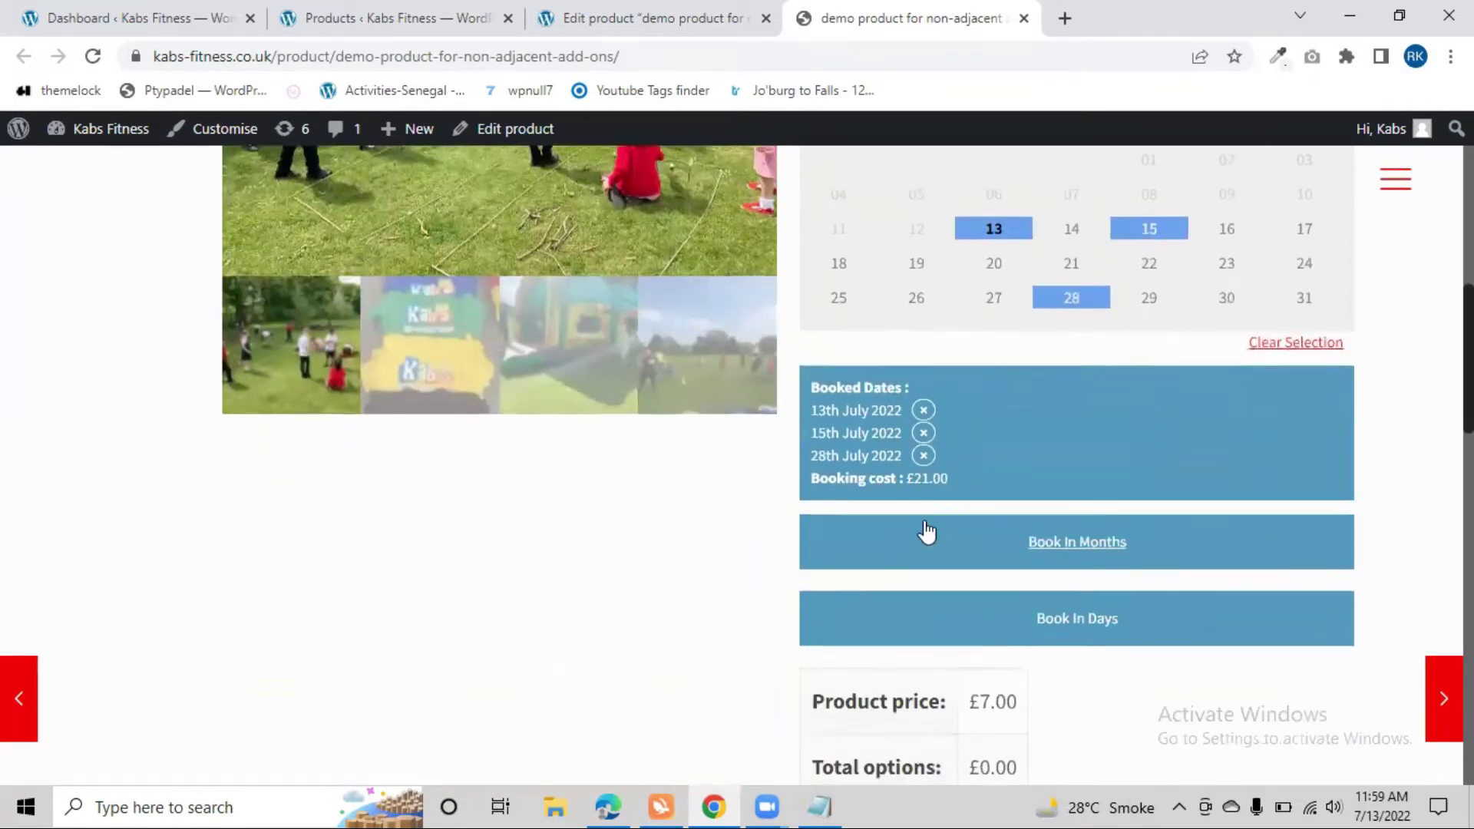
pyautogui.click(653, 17)
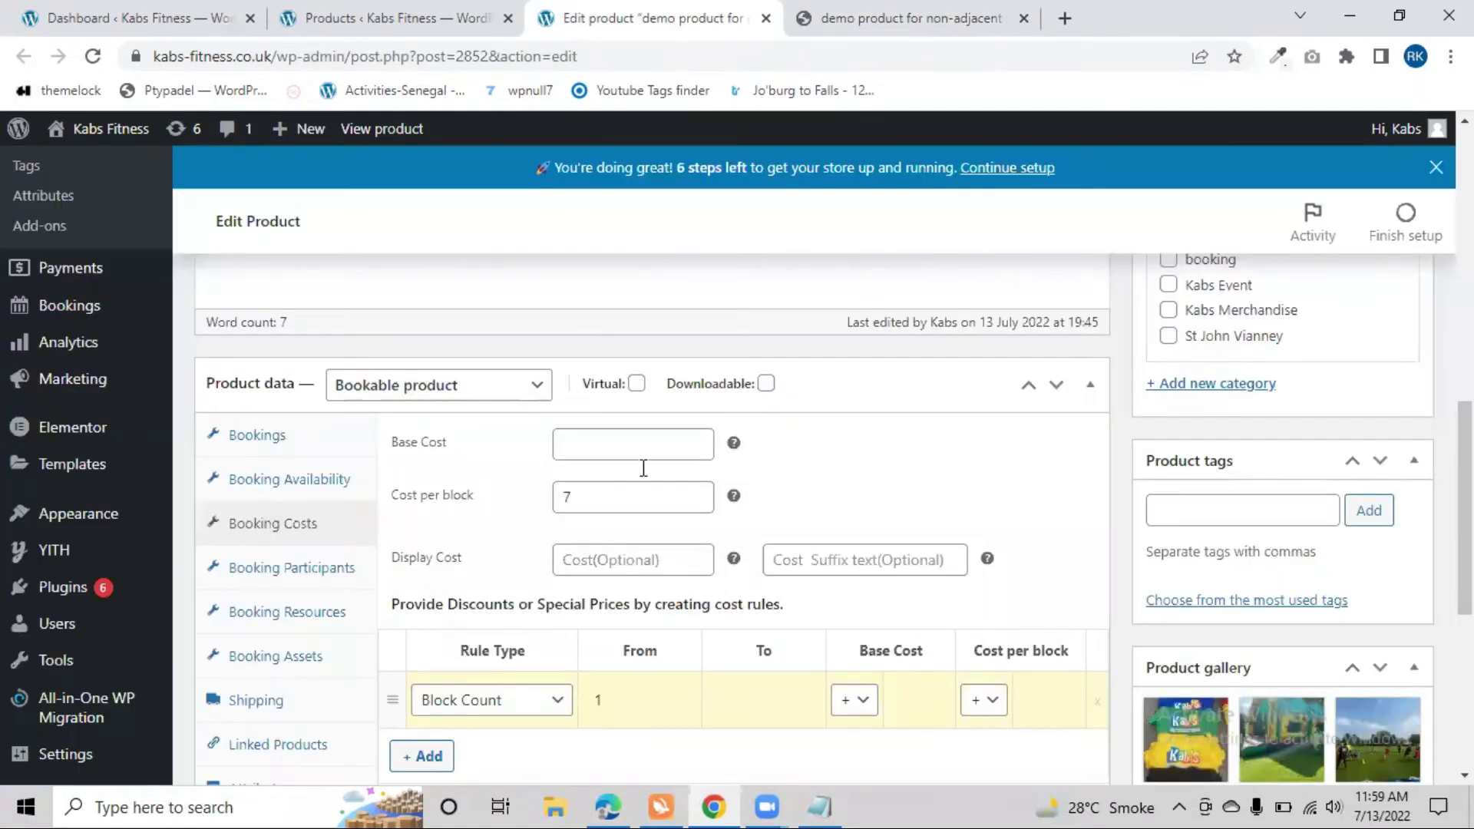
pyautogui.click(572, 504)
pyautogui.click(883, 15)
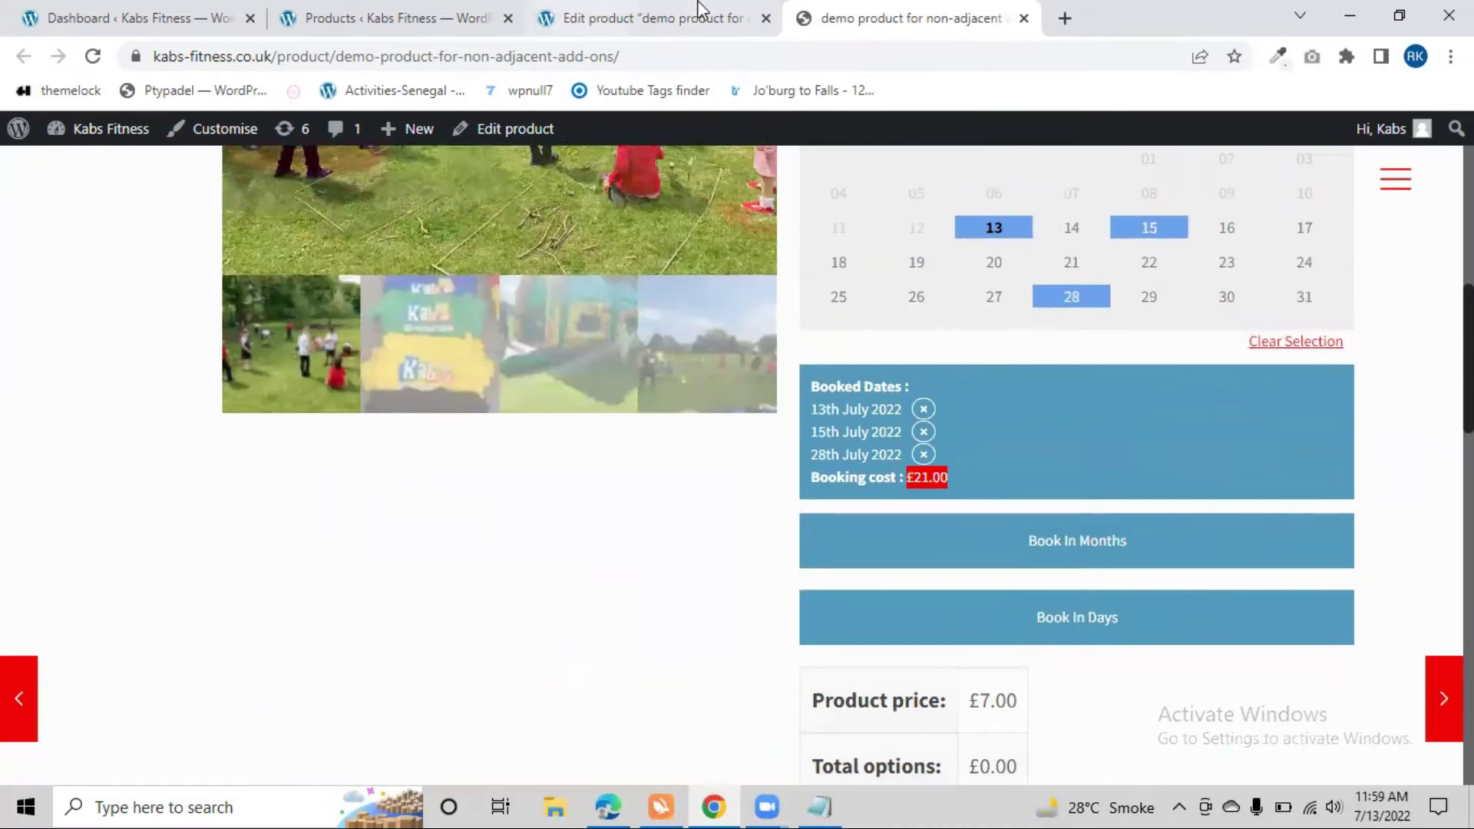
pyautogui.click(597, 23)
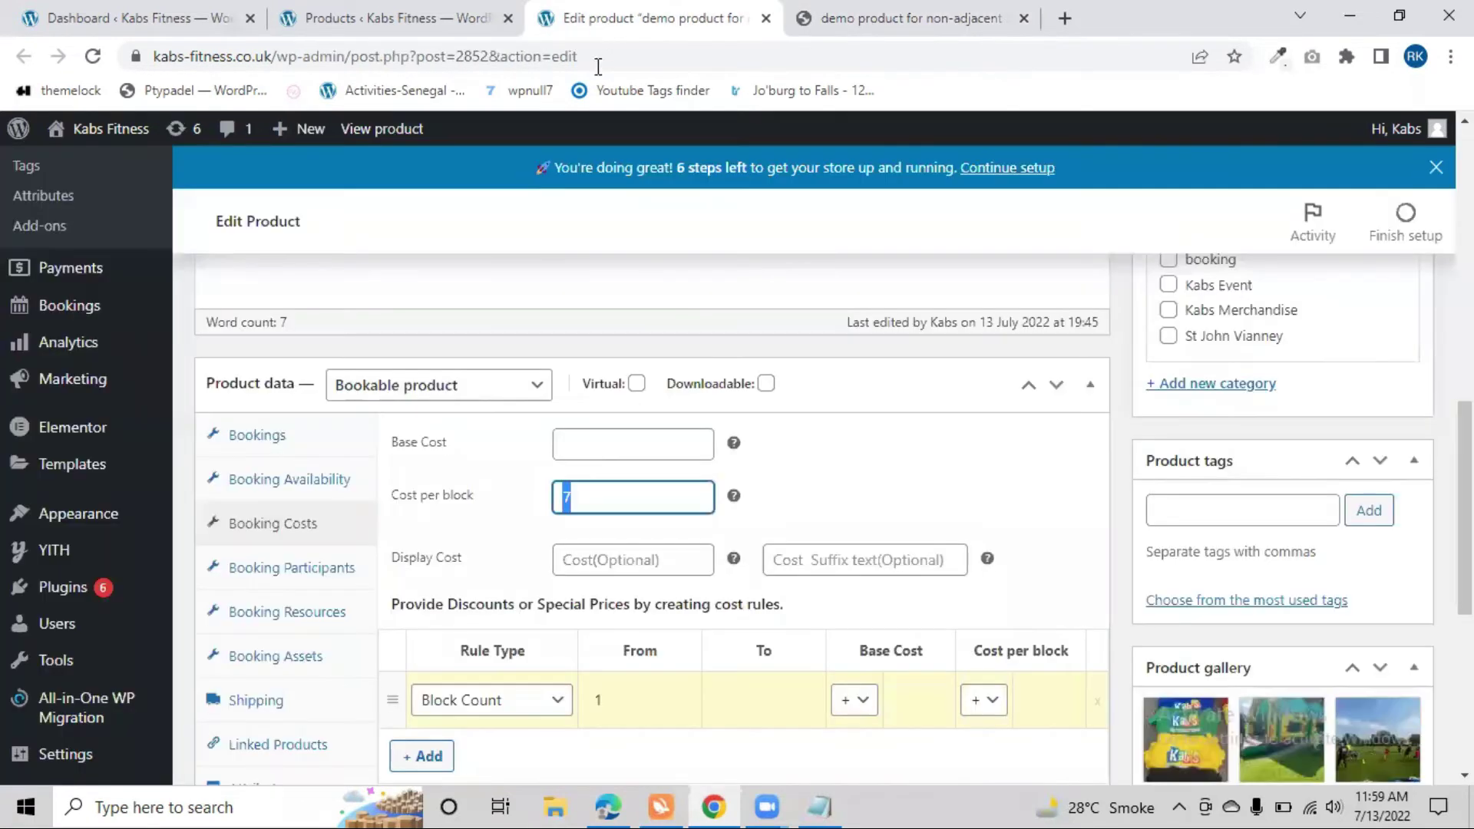
pyautogui.click(597, 533)
# Set the Block Count rule's range to From 3 and To 3.
pyautogui.scroll(-1, 597, 533)
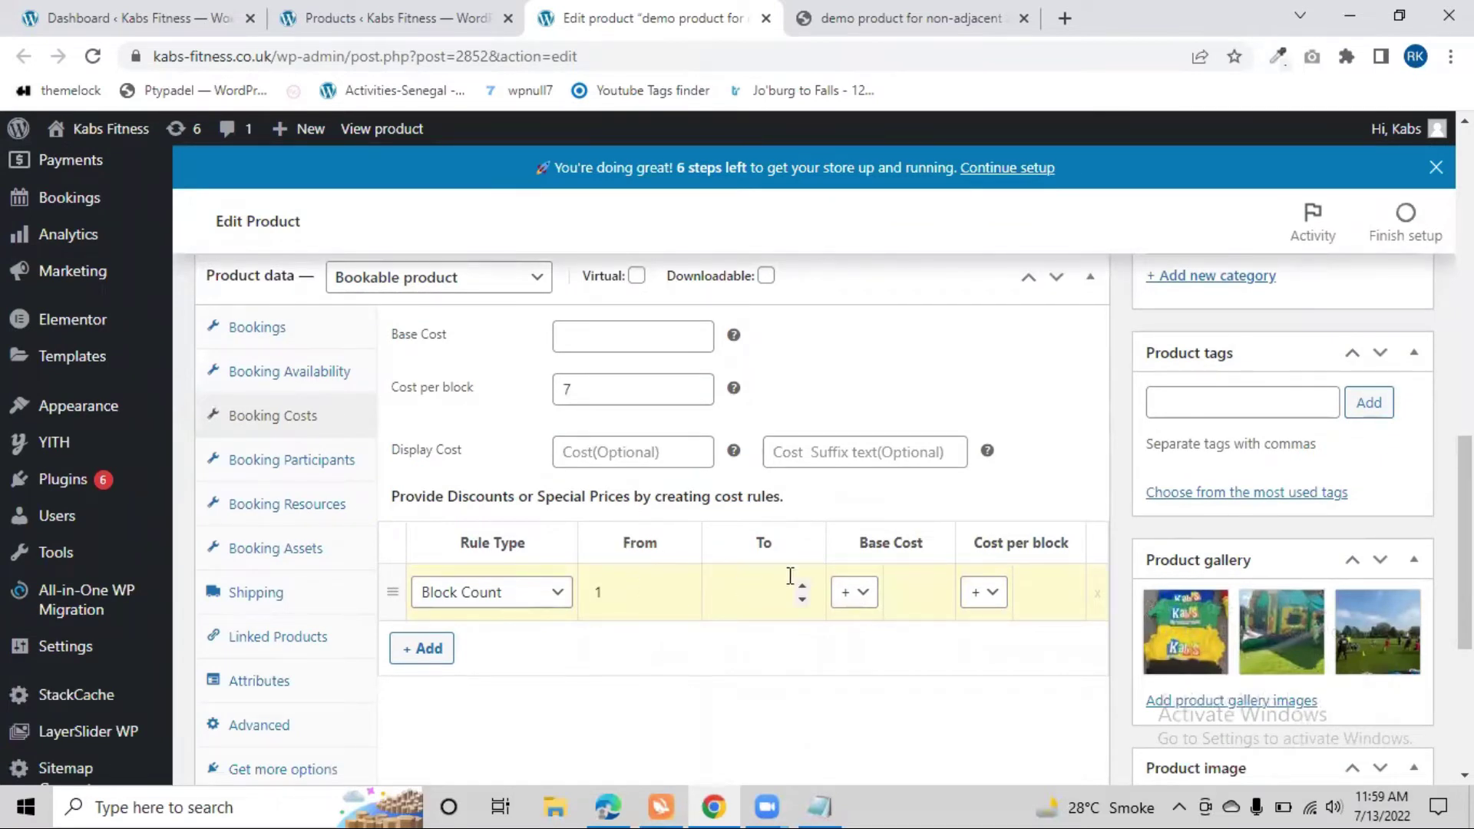
pyautogui.click(678, 585)
pyautogui.click(678, 599)
pyautogui.doubleClick(566, 388)
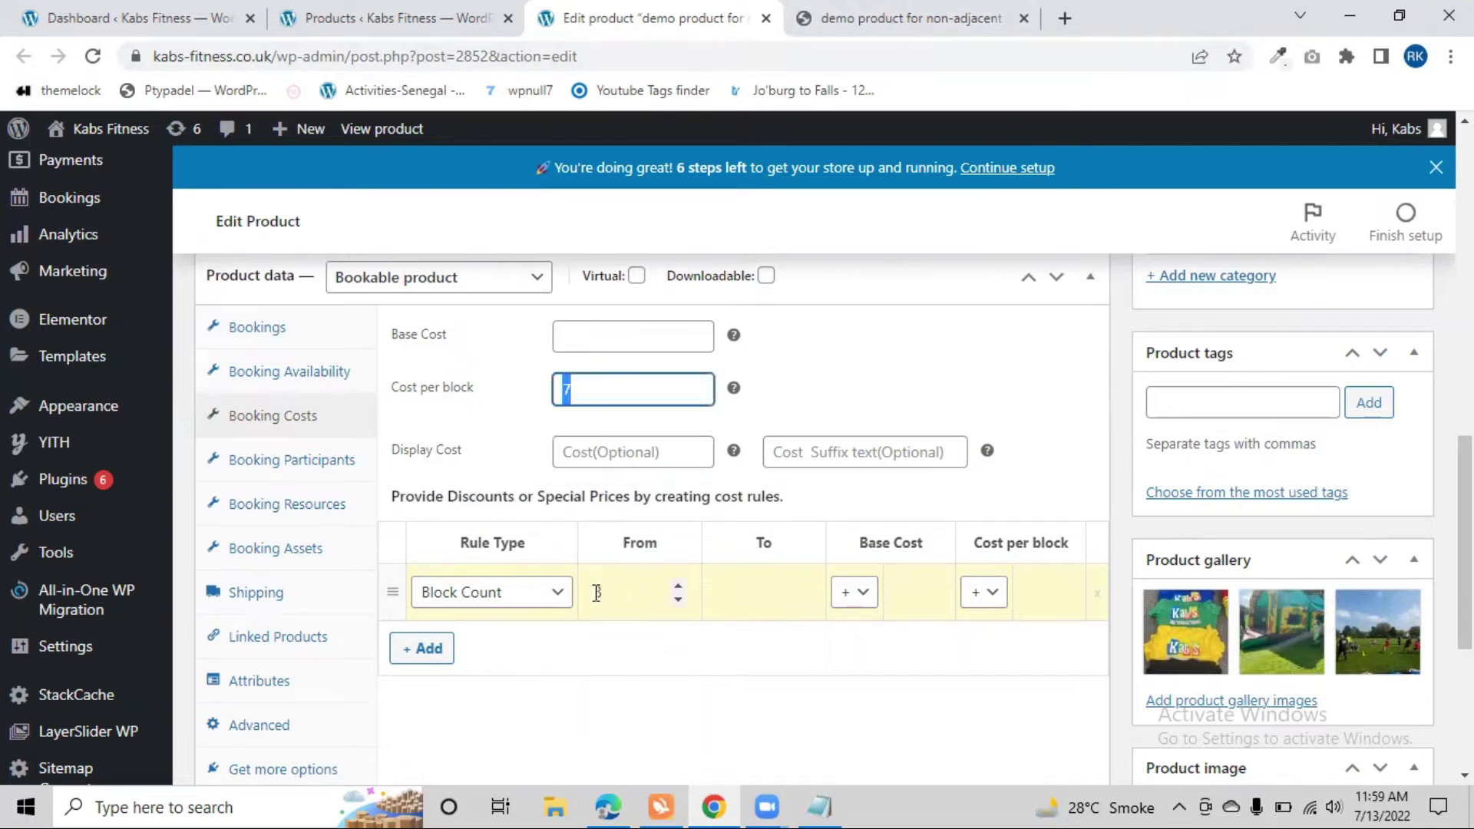
pyautogui.click(804, 576)
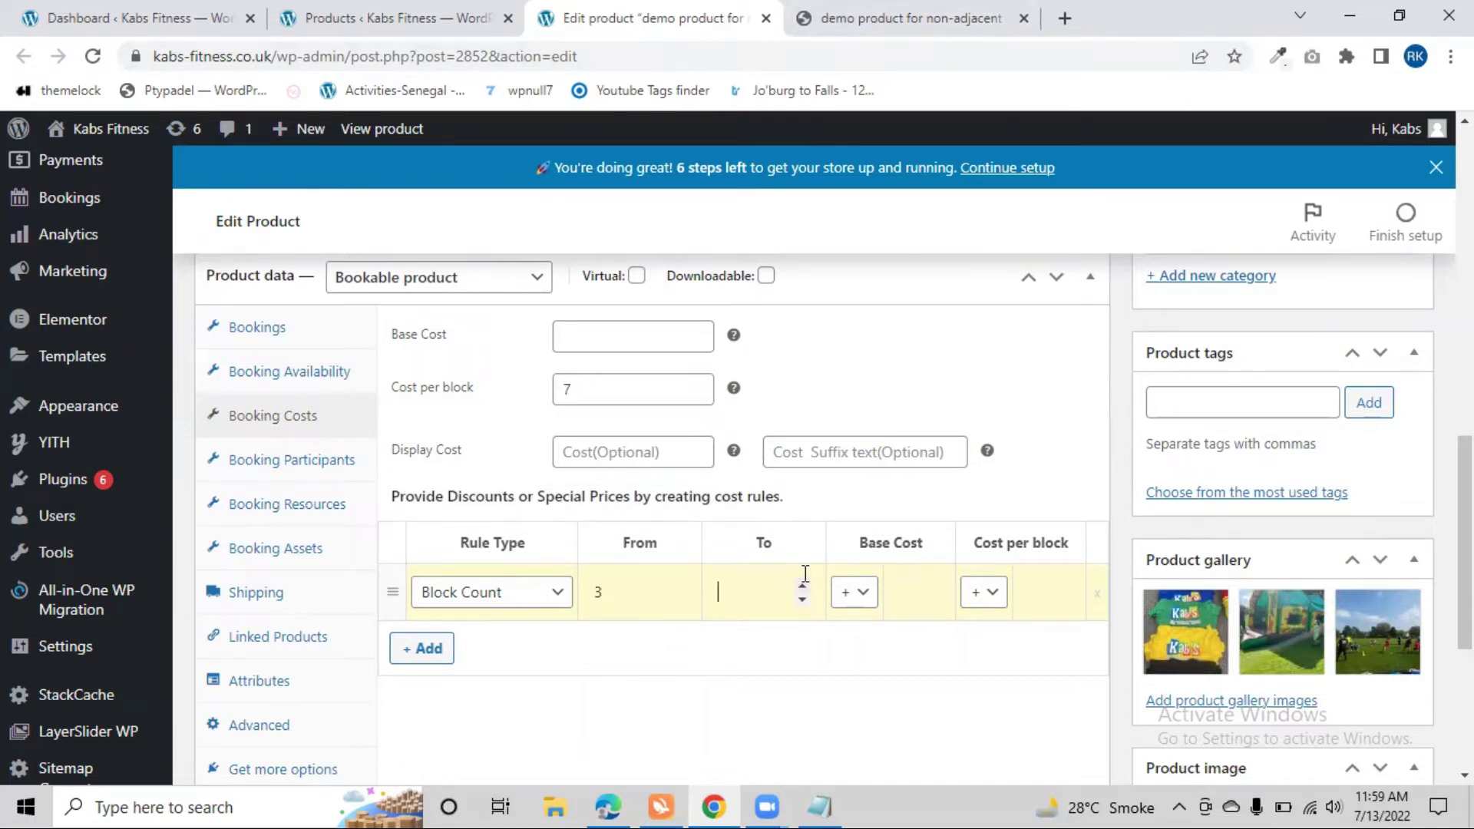
pyautogui.doubleClick(803, 588)
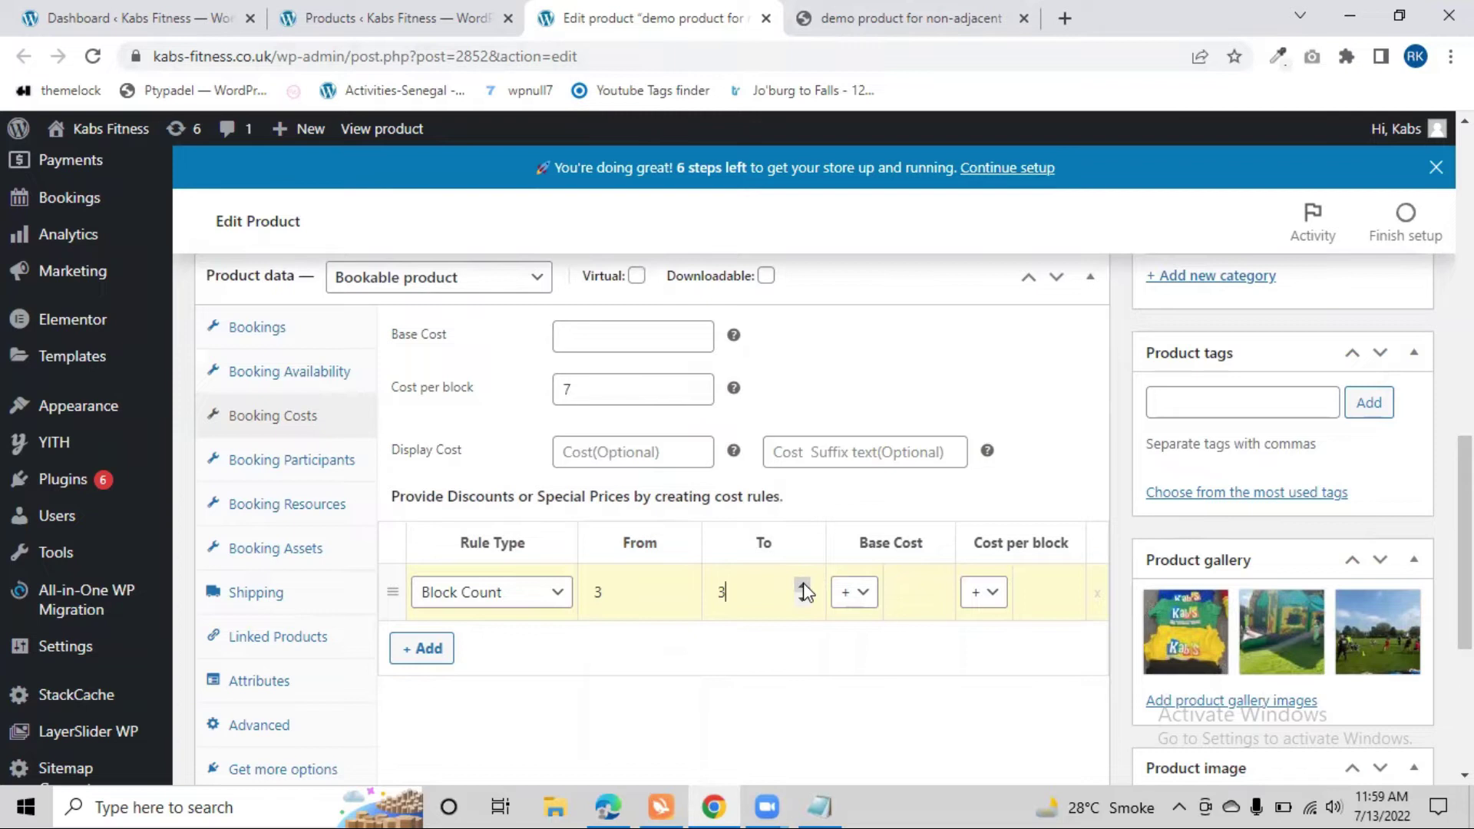
# Make the Block Count rule subtract 1 from the cost per block.
pyautogui.click(1000, 601)
pyautogui.click(990, 644)
pyautogui.click(1052, 592)
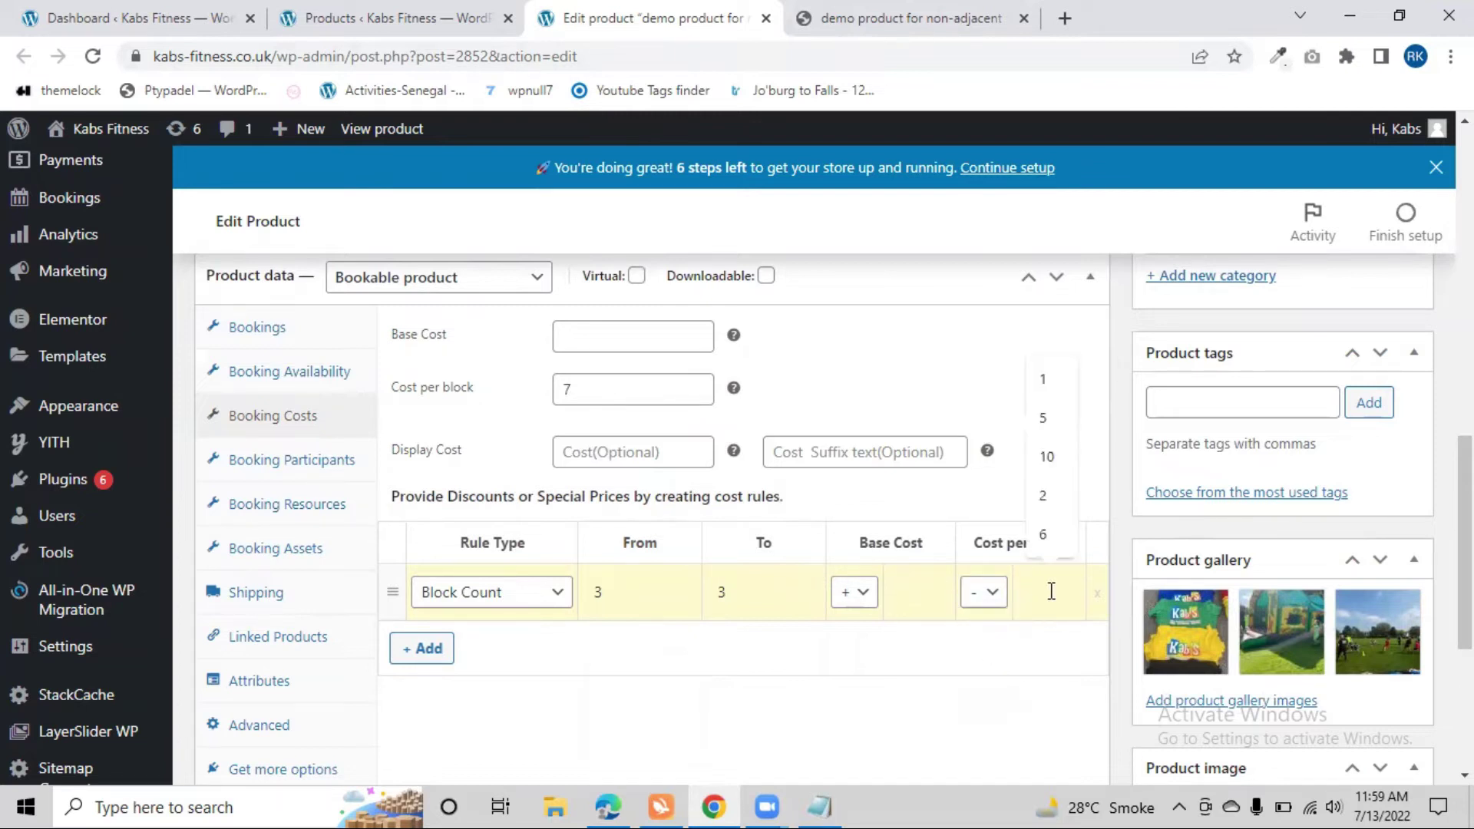
pyautogui.click(1046, 382)
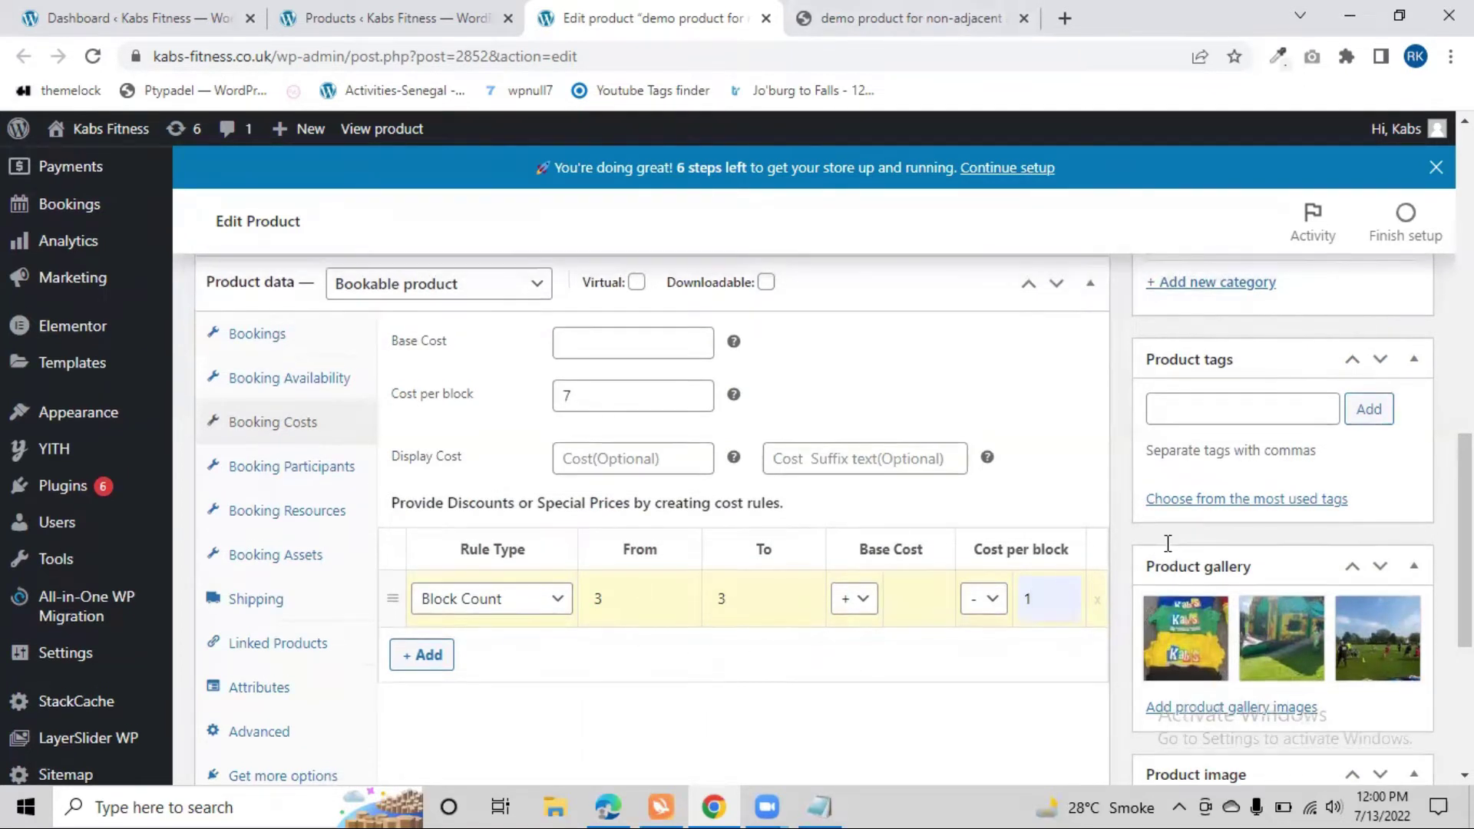
# Update the product to save the new cost rule.
pyautogui.scroll(4, 1165, 543)
pyautogui.click(1384, 268)
pyautogui.scroll(-3, 814, 636)
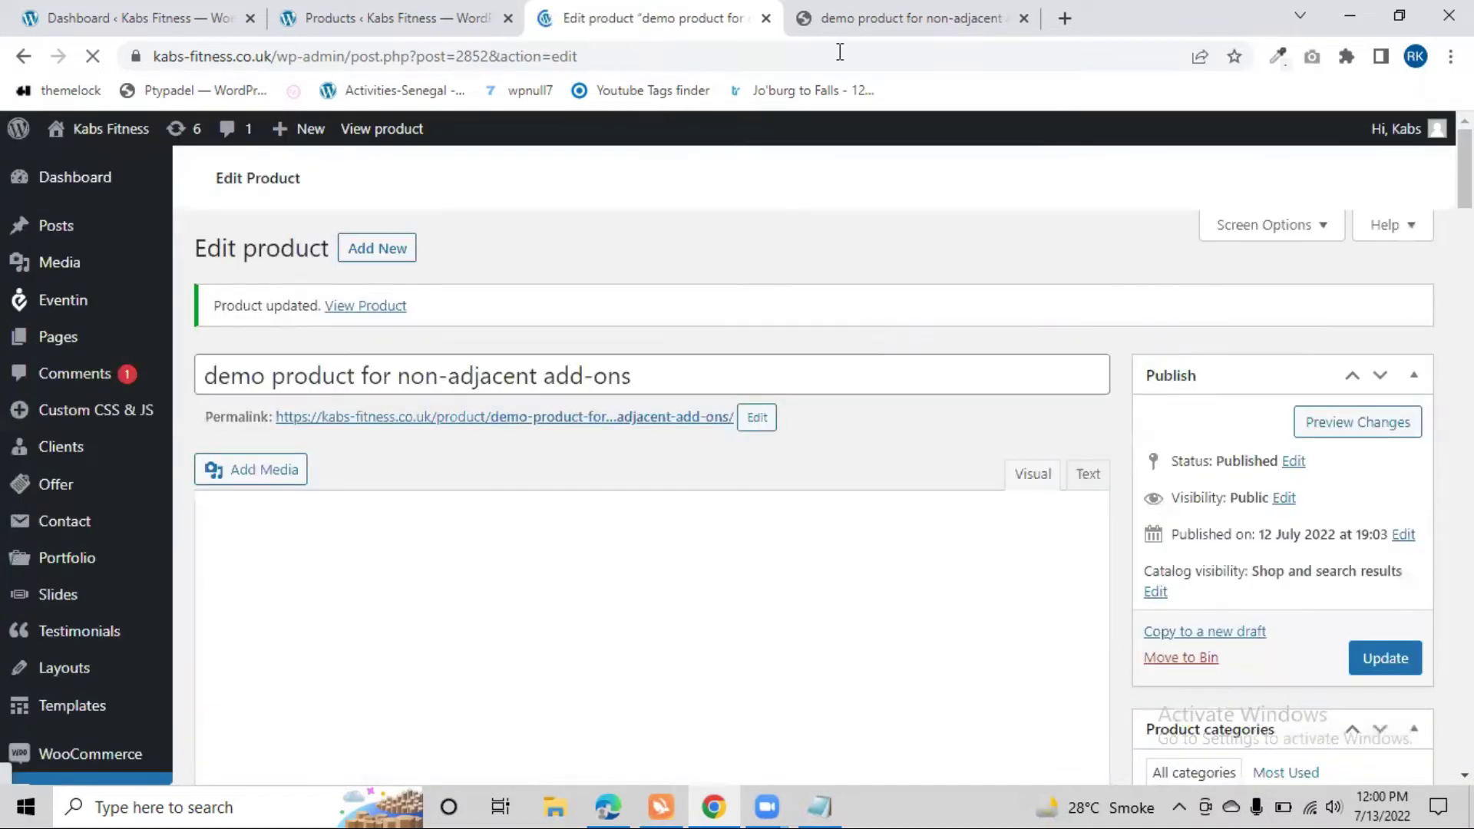
# Reload the live product page and select 13 and 14 July 2022 to check the booking cost.
pyautogui.click(841, 18)
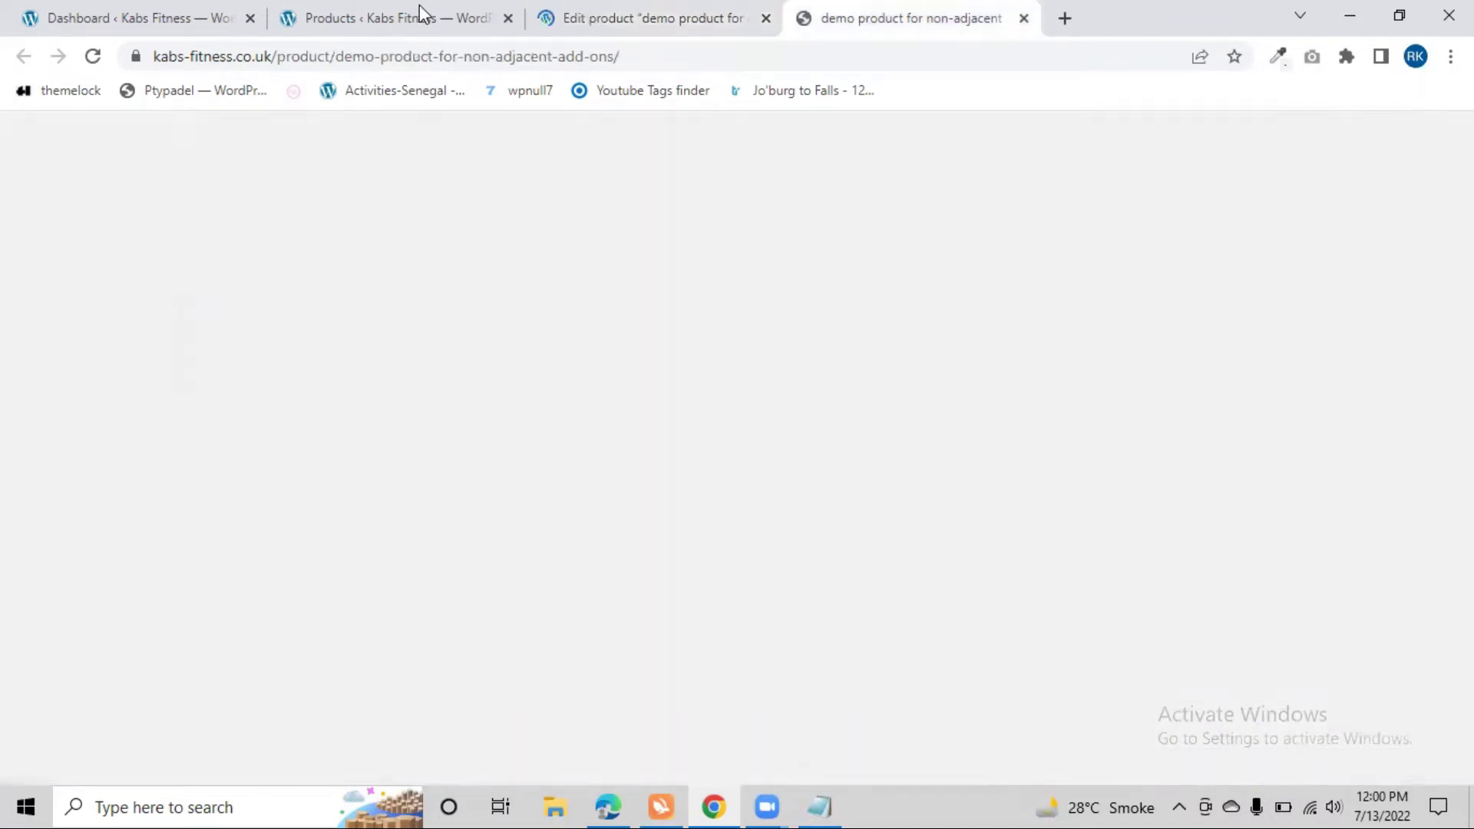
pyautogui.click(99, 58)
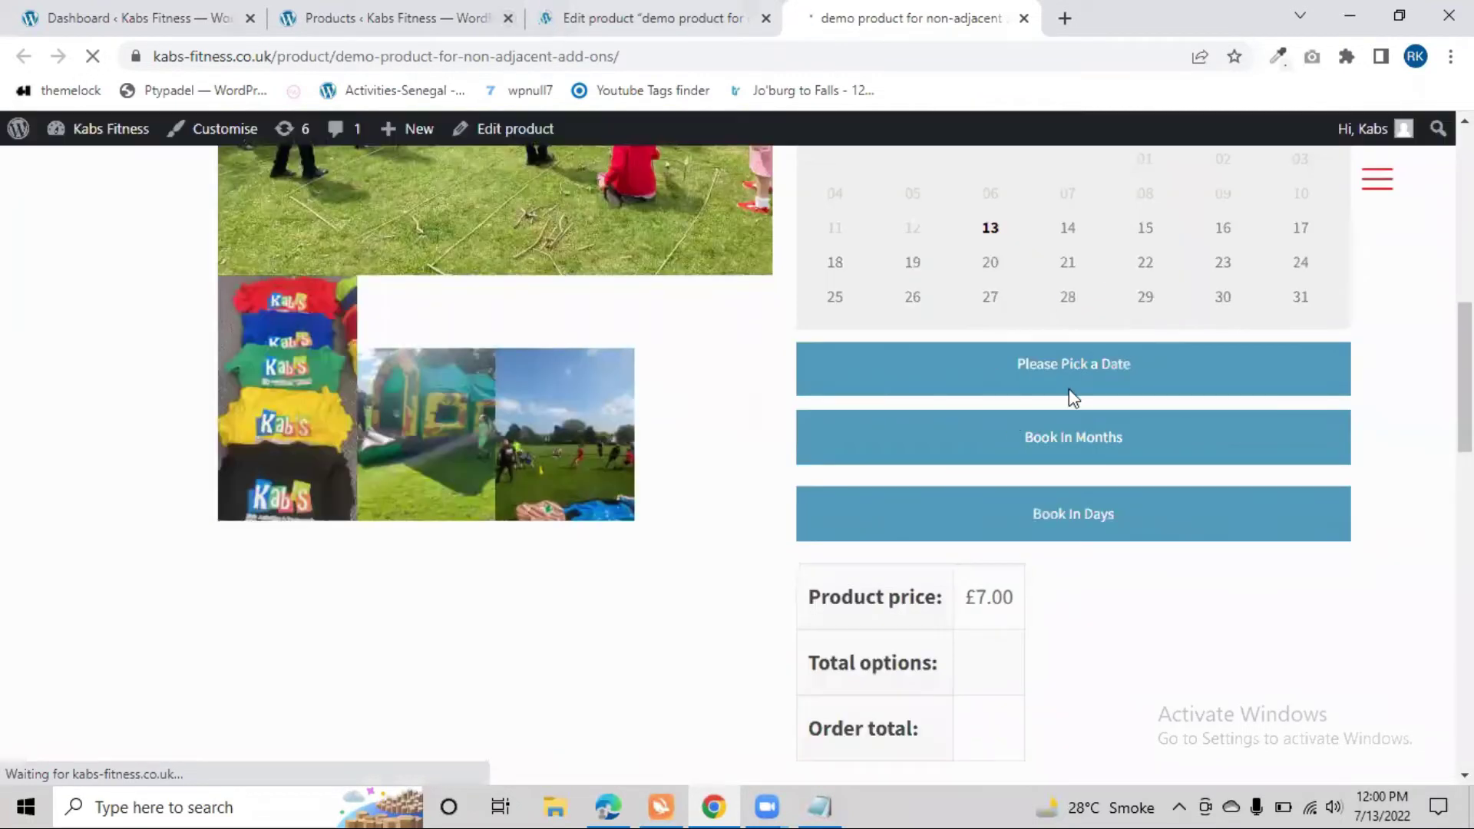
pyautogui.scroll(1, 1040, 345)
pyautogui.scroll(1, 998, 355)
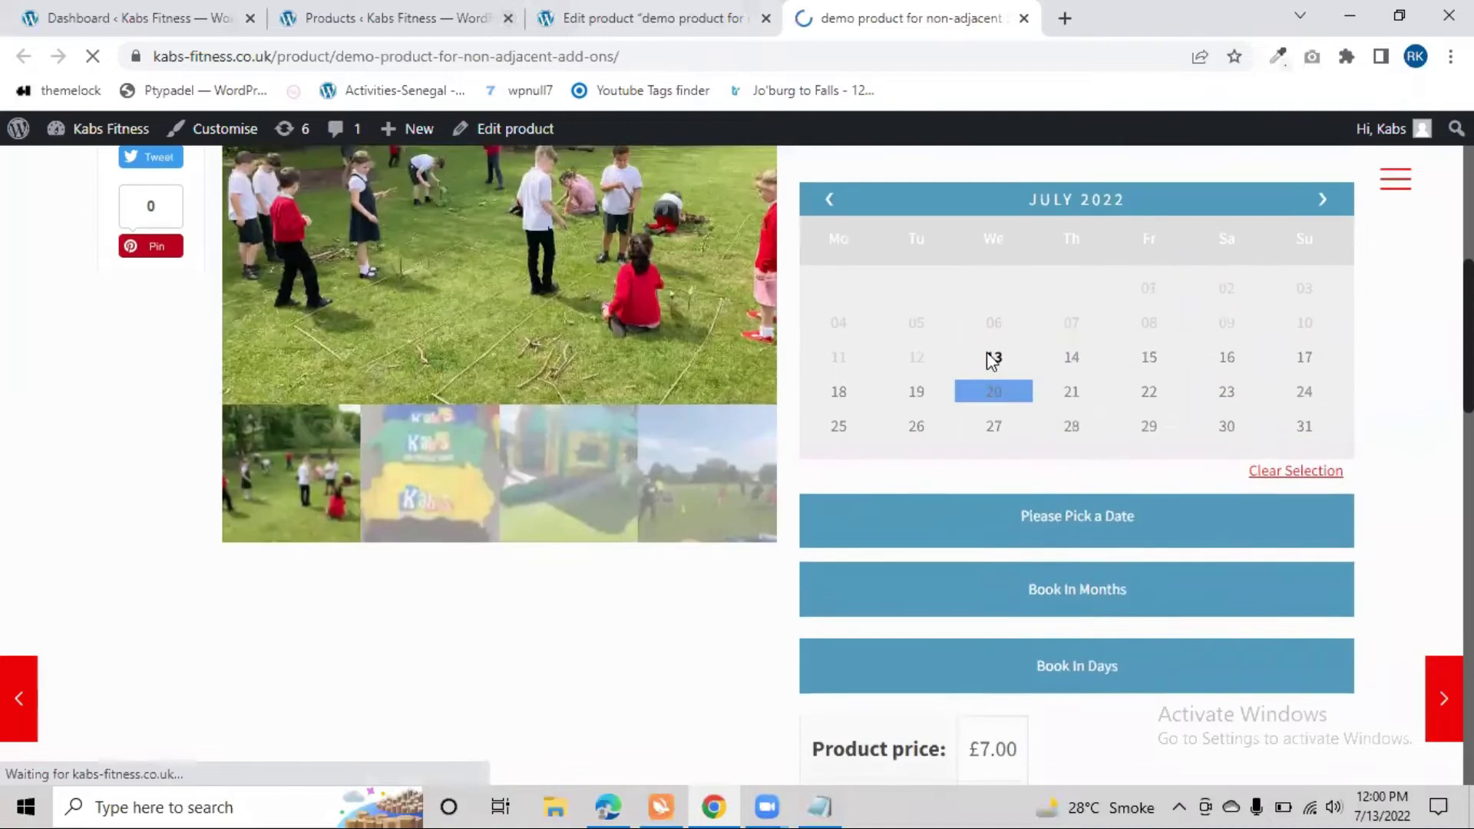
pyautogui.scroll(-2, 1014, 307)
pyautogui.click(990, 230)
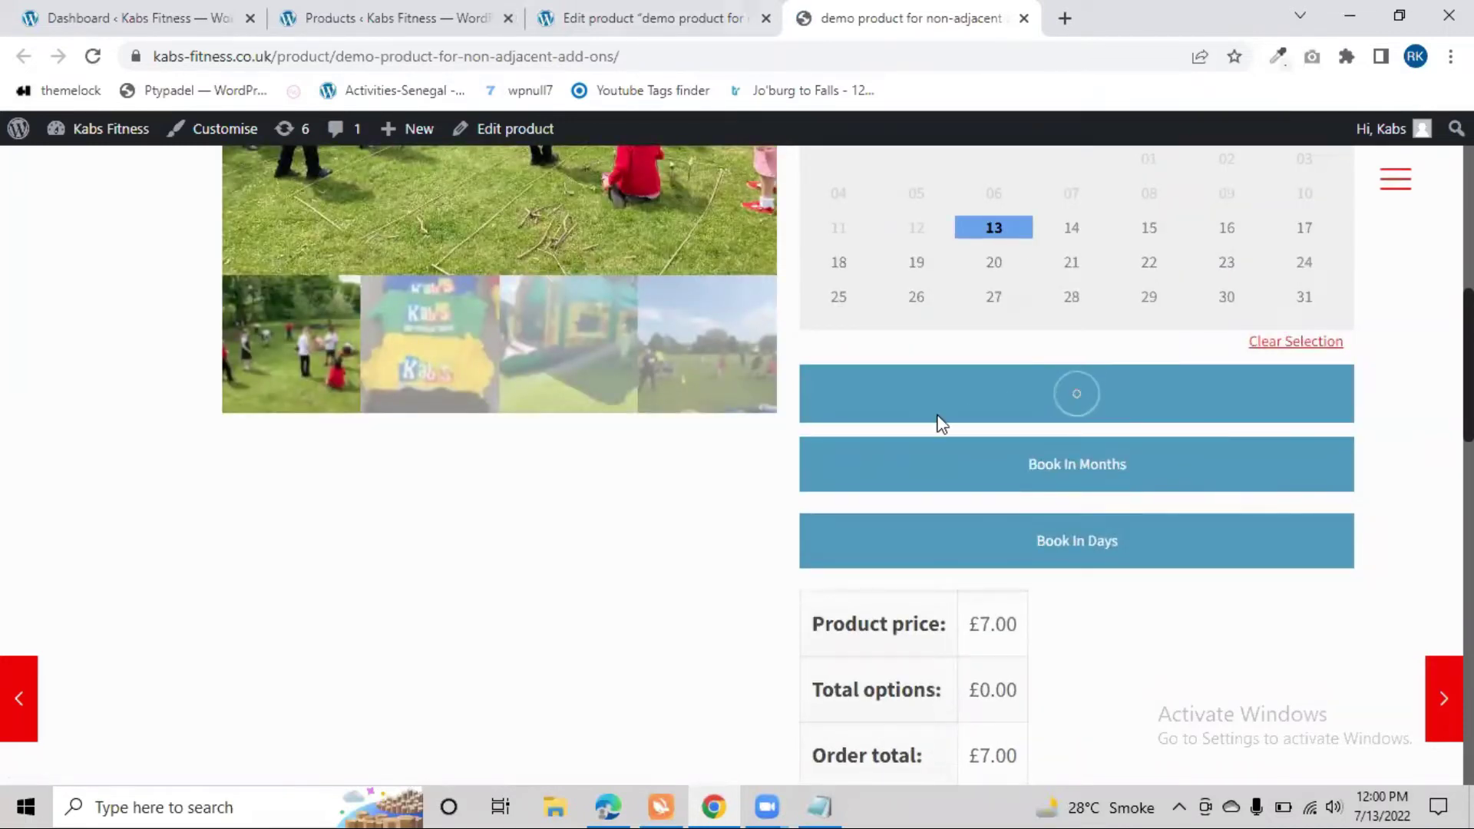
pyautogui.click(1069, 227)
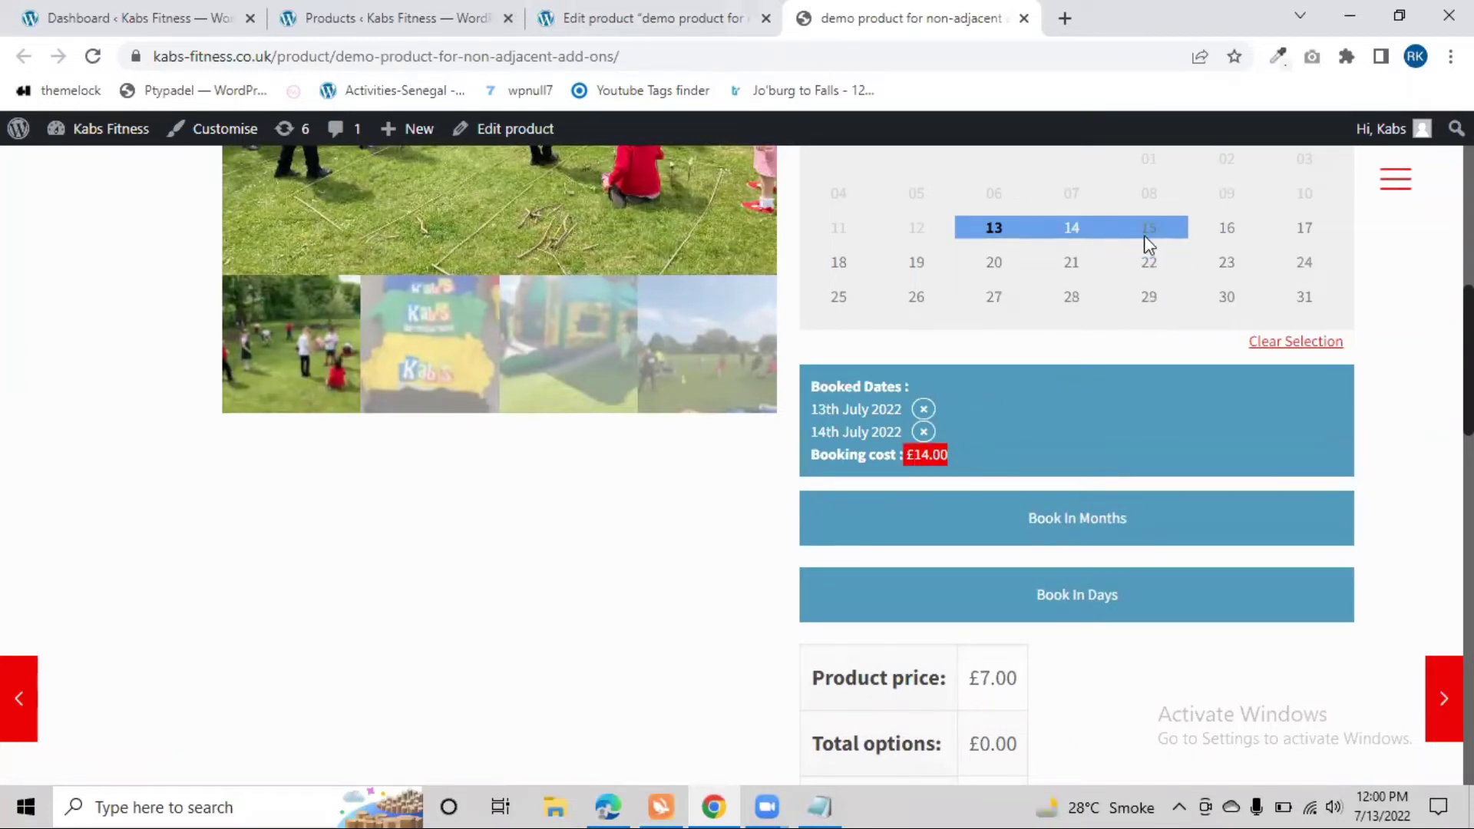
# Return to the product's edit page and review the Block Count rule in its booking costs, keeping the cost-per-block operator at minus.
pyautogui.click(637, 17)
pyautogui.click(461, 18)
pyautogui.click(587, 19)
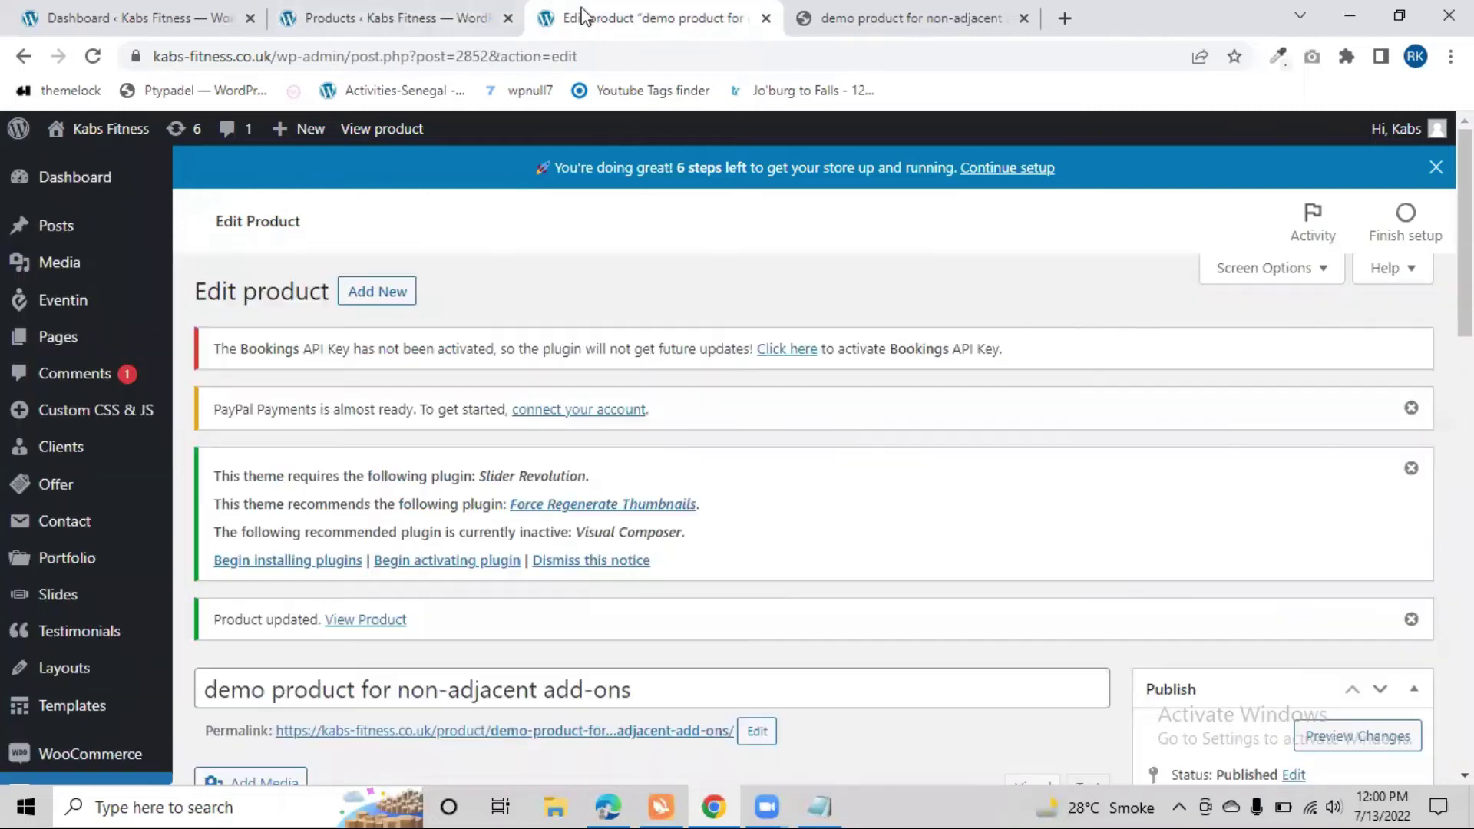
pyautogui.scroll(-10, 350, 628)
pyautogui.scroll(-3, 349, 629)
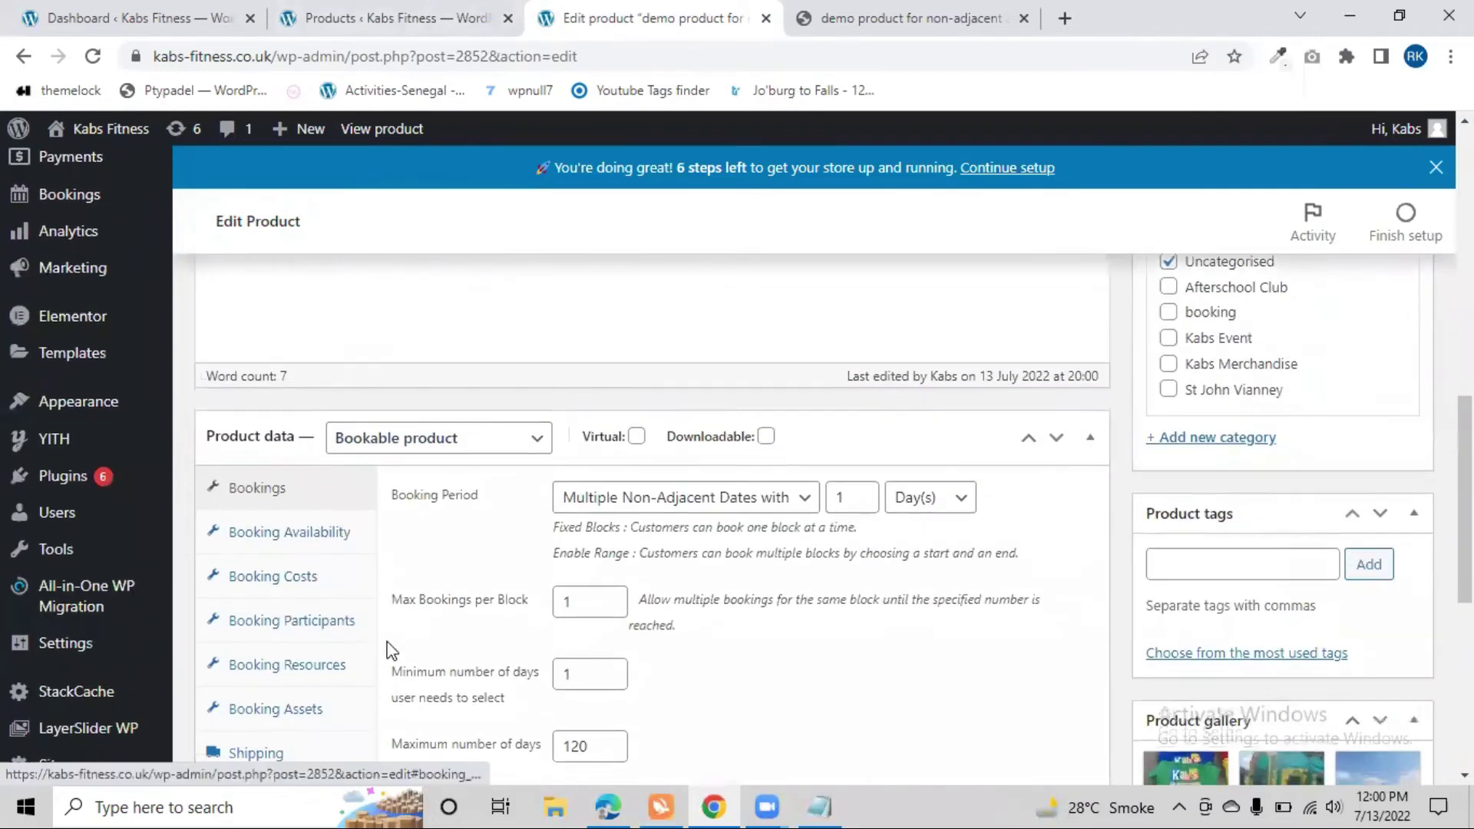
pyautogui.click(290, 446)
pyautogui.click(290, 472)
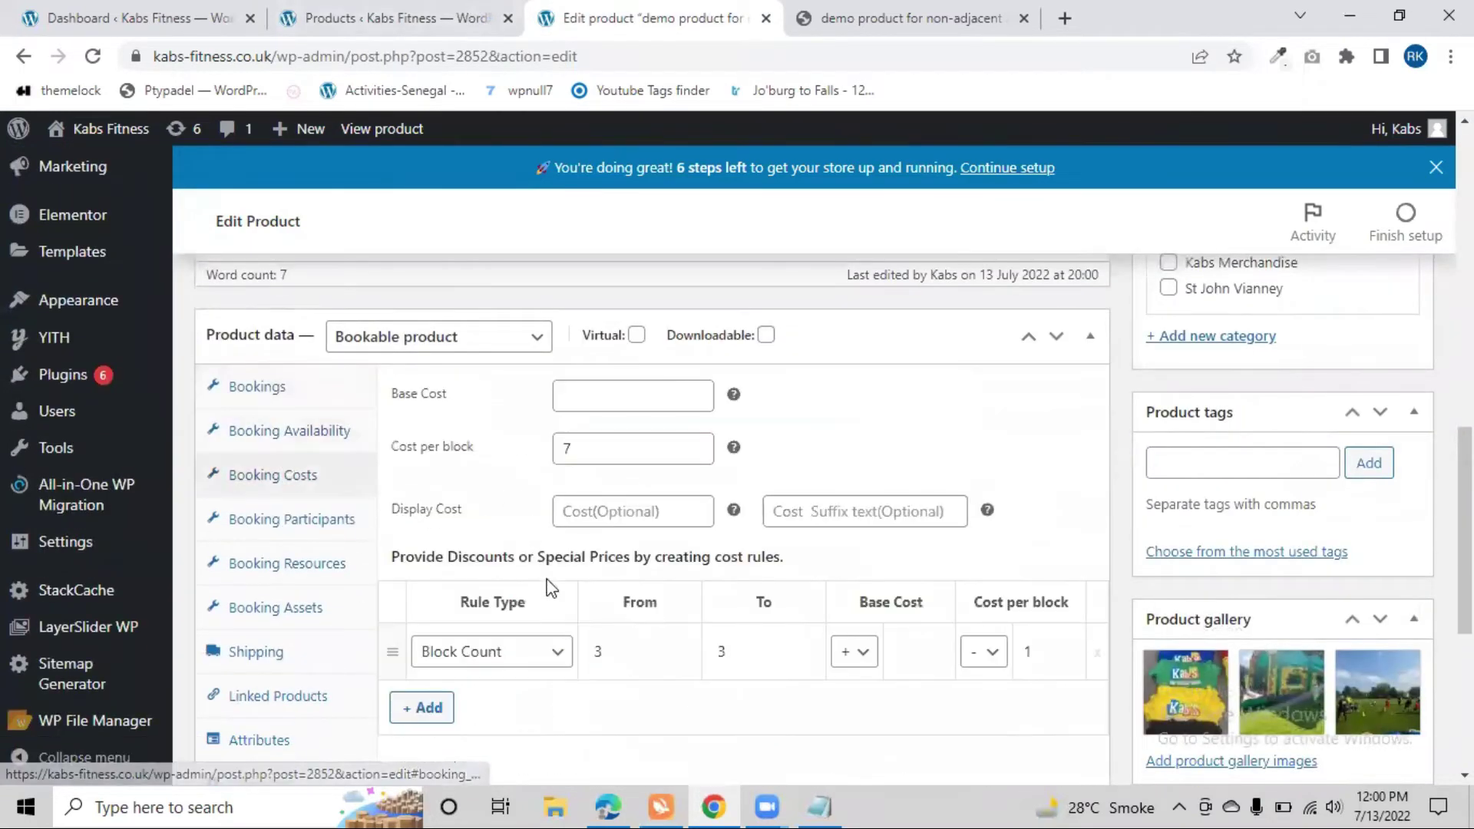
pyautogui.scroll(-3, 612, 395)
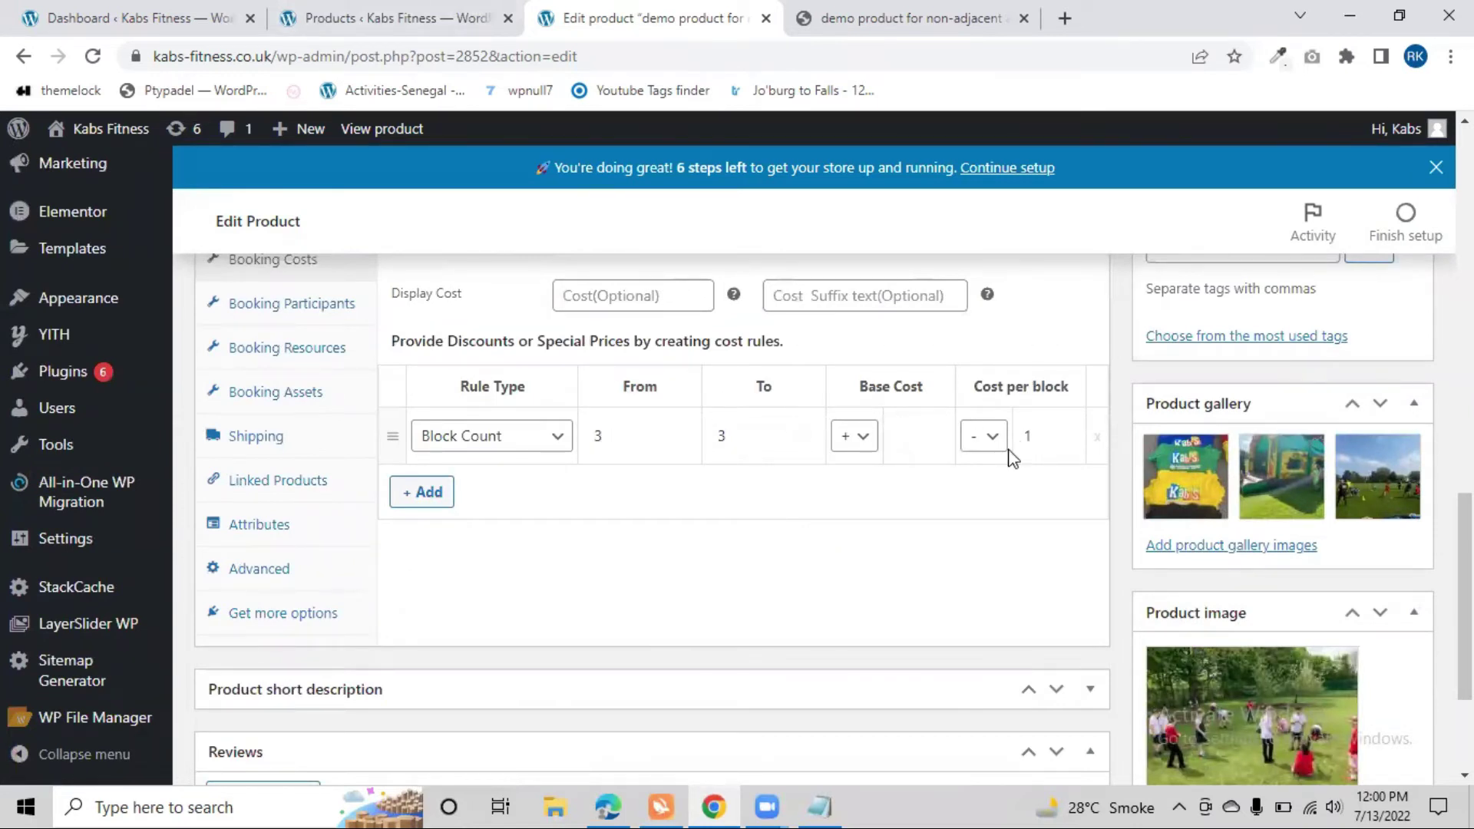
pyautogui.click(984, 436)
pyautogui.click(991, 495)
# On the live product page, add 15 and 16 July 2022 to the selection and check the booking cost each time.
pyautogui.click(881, 20)
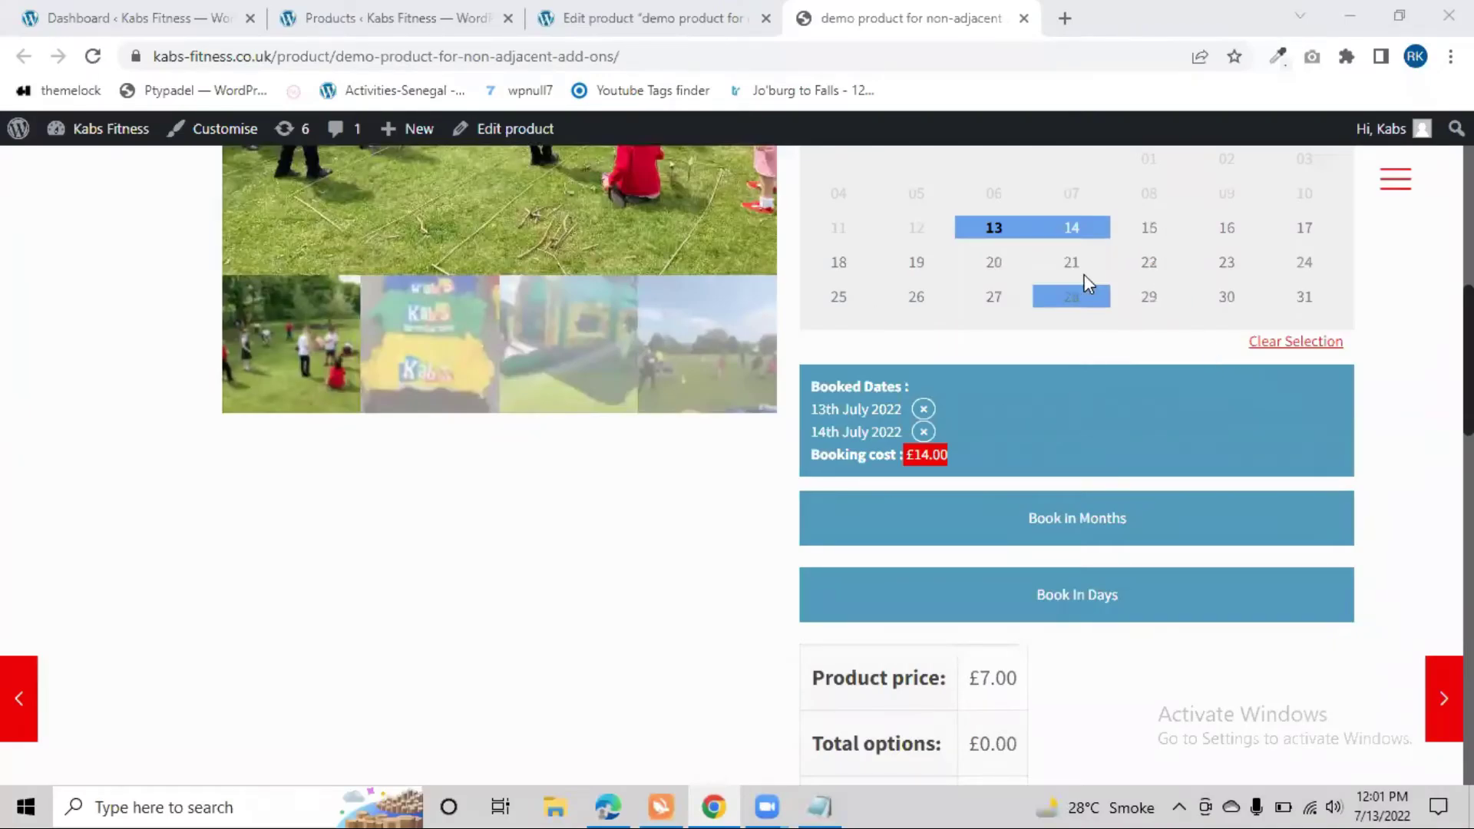
pyautogui.click(1143, 226)
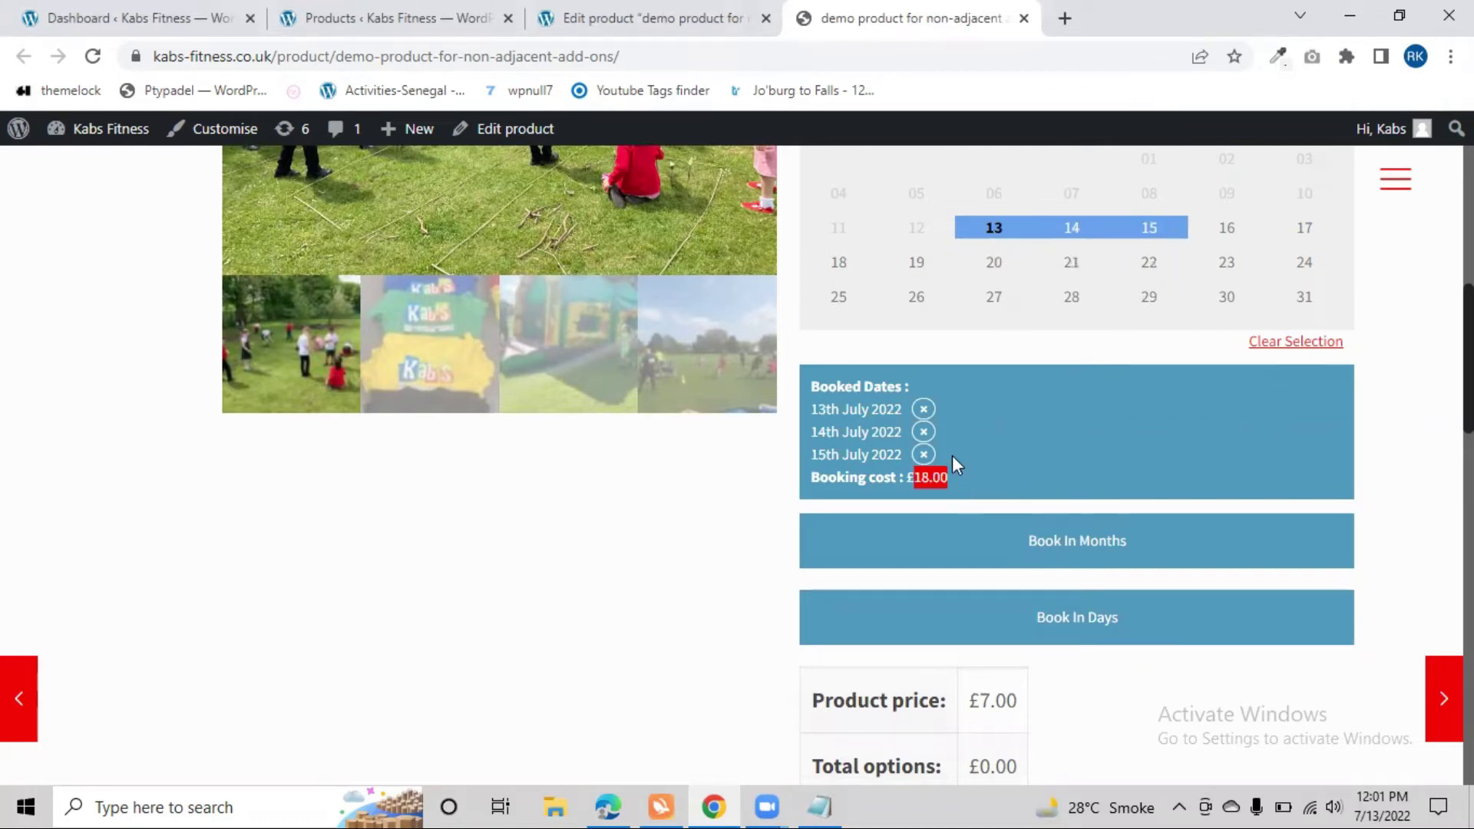
pyautogui.click(1253, 229)
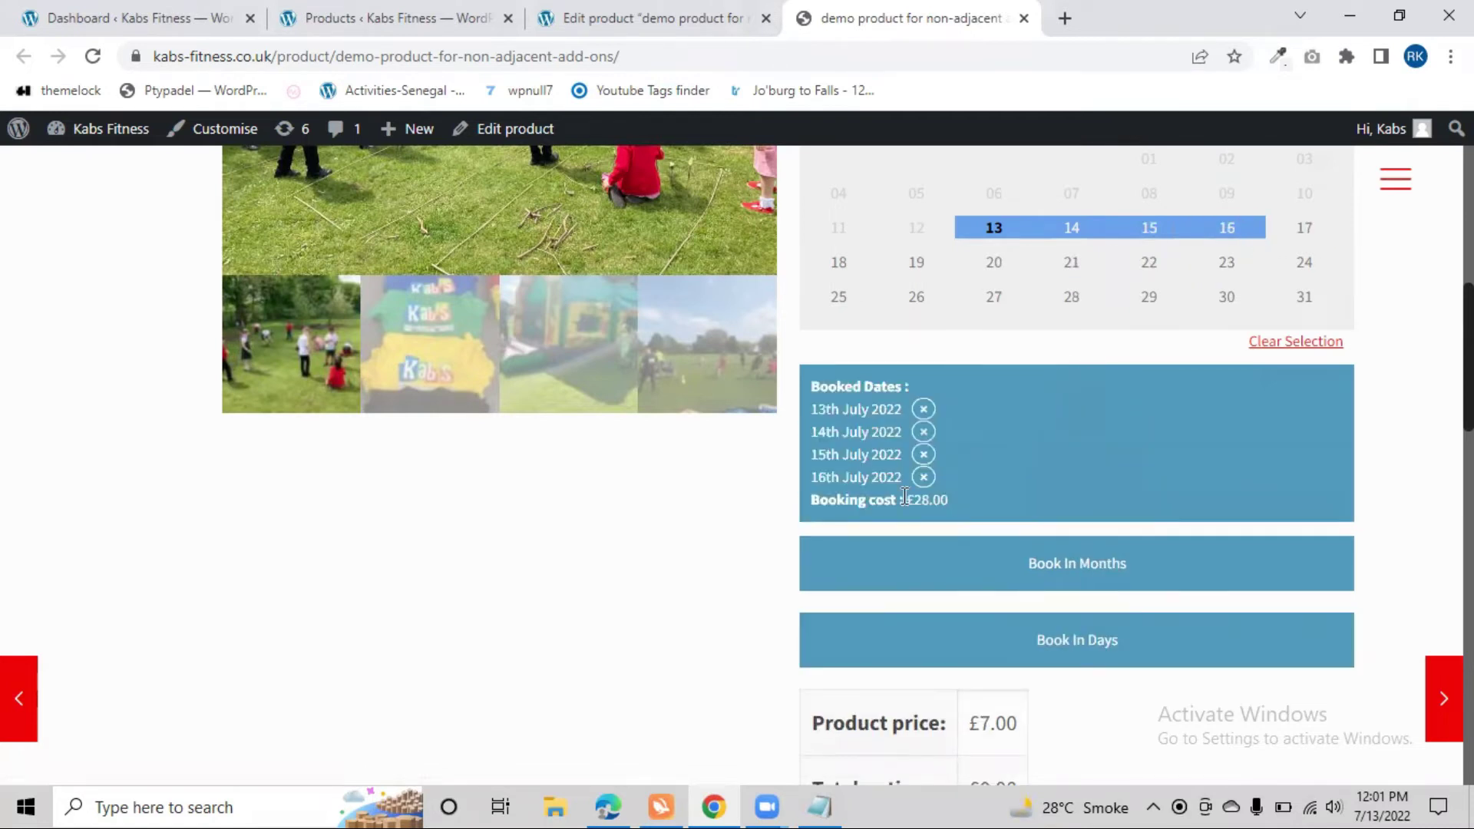
pyautogui.moveTo(906, 497); pyautogui.dragTo(956, 530)
pyautogui.click(689, 9)
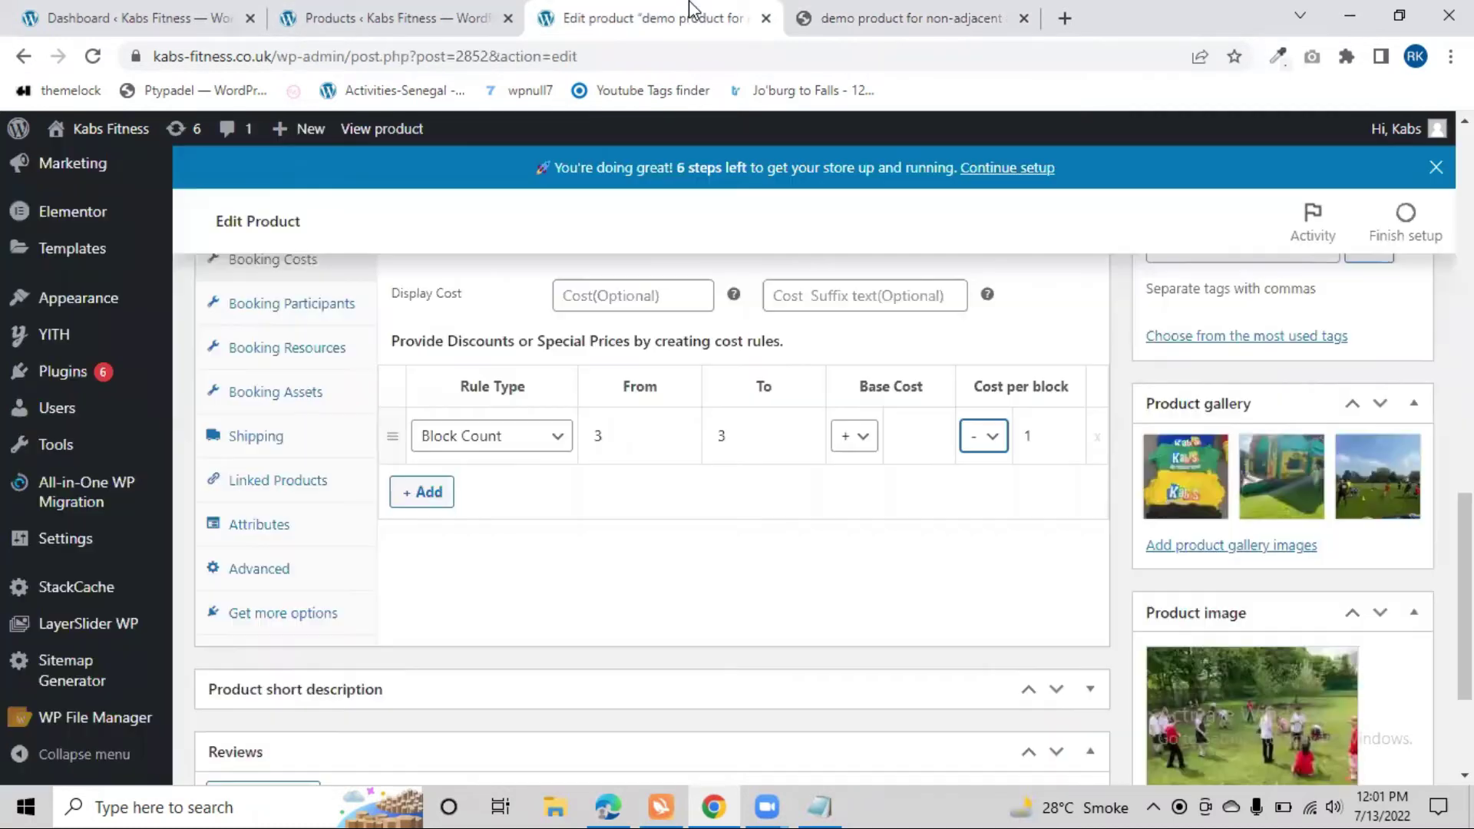
pyautogui.click(914, 18)
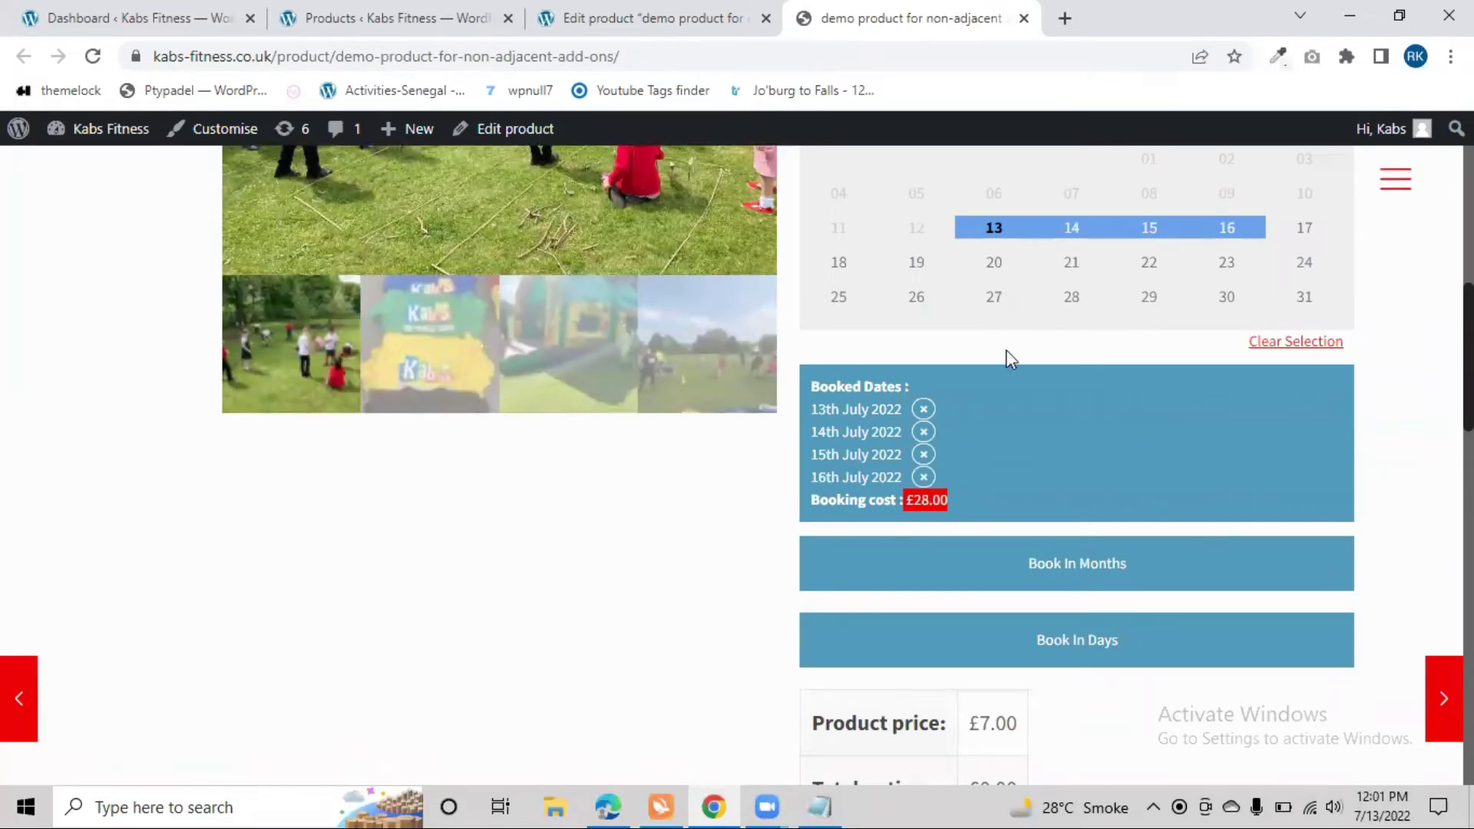
# Add a second Block Count cost rule to the product with a range from 4 to 7.
pyautogui.click(566, 14)
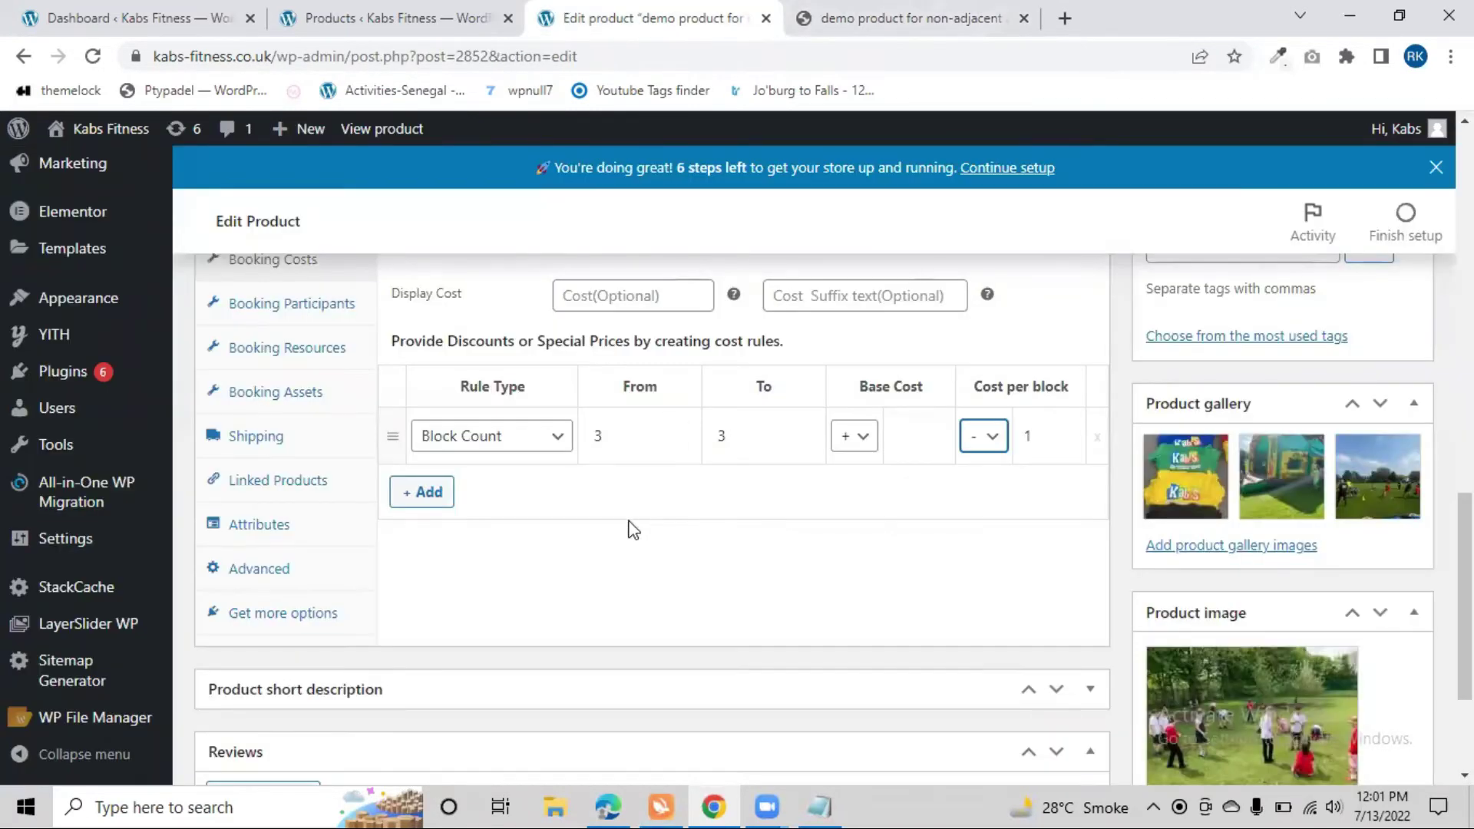
pyautogui.click(432, 496)
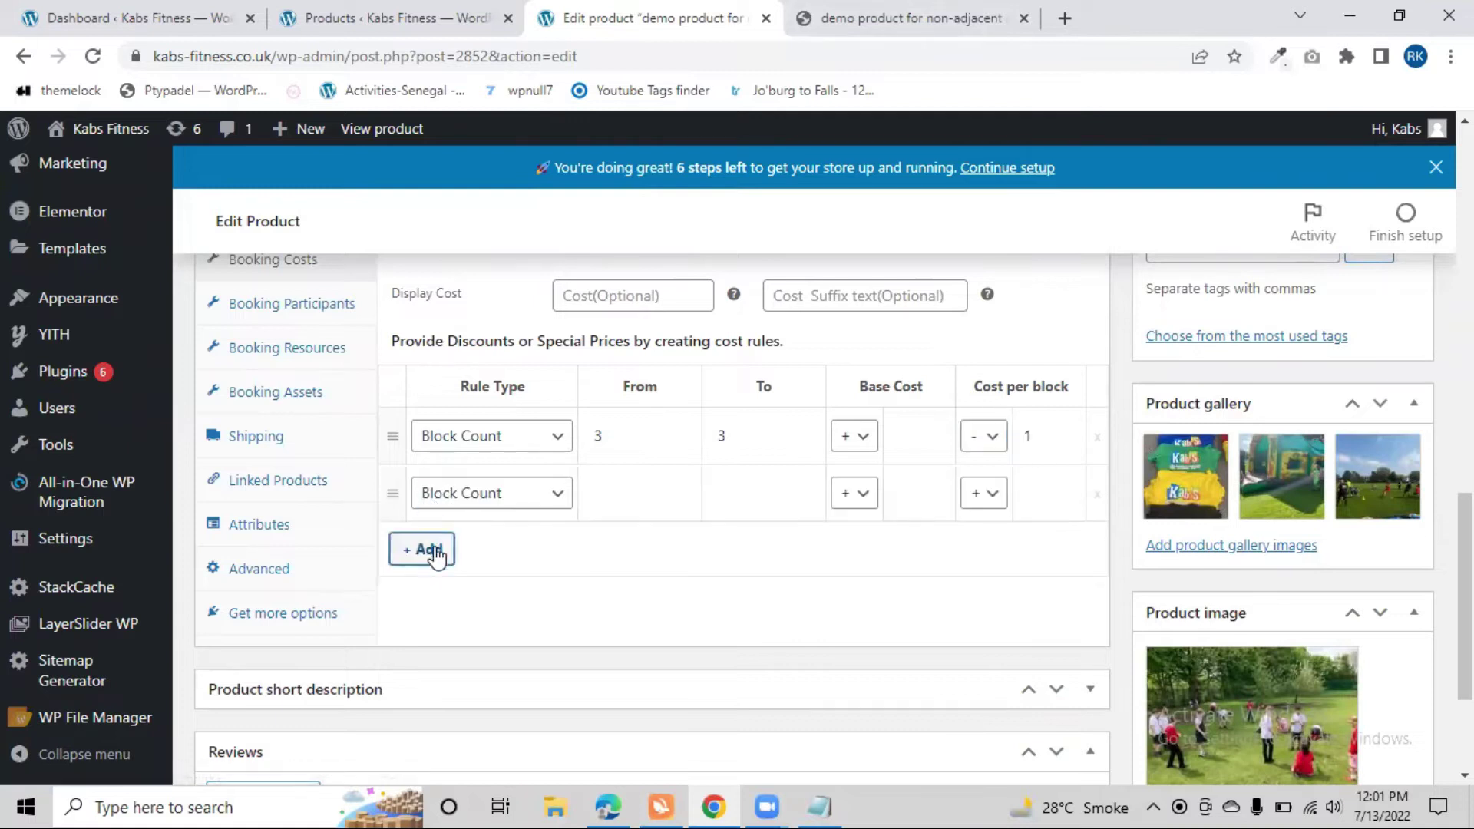
pyautogui.click(473, 493)
pyautogui.click(473, 515)
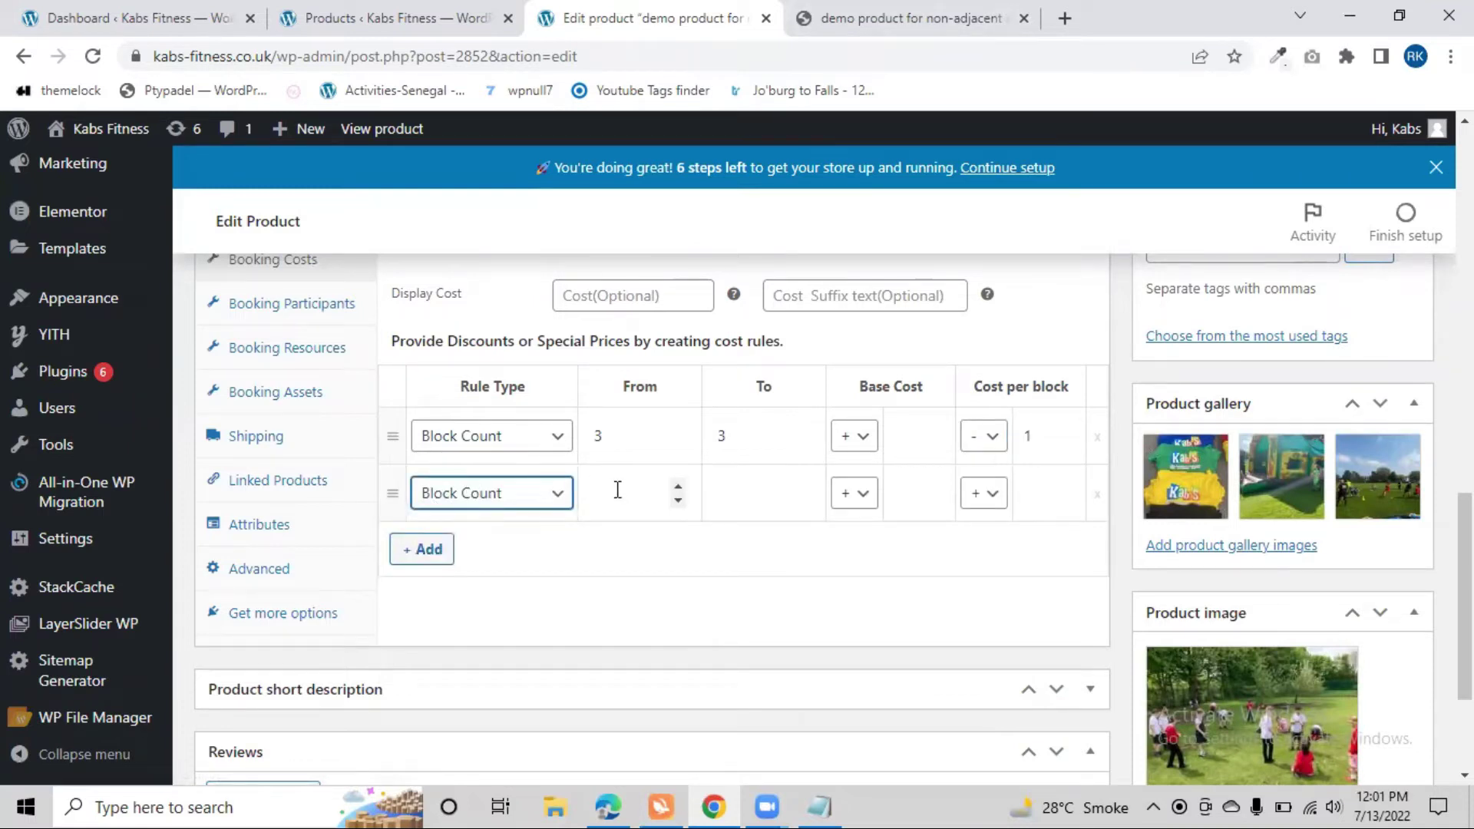
pyautogui.click(677, 488)
pyautogui.click(676, 488)
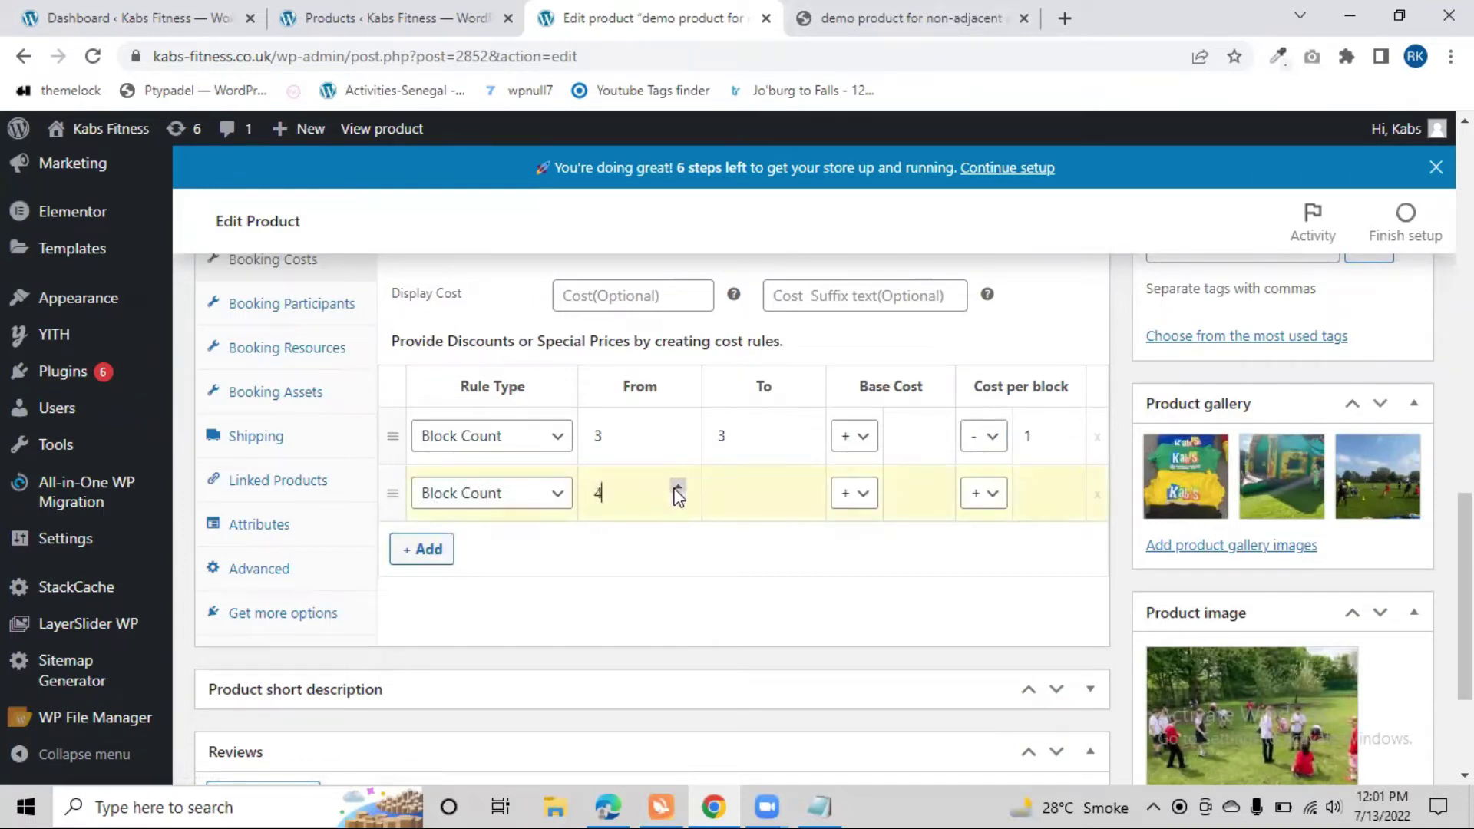
pyautogui.click(803, 492)
pyautogui.write('3')
# Make the second Block Count rule subtract 2 from the cost per block.
pyautogui.click(1045, 509)
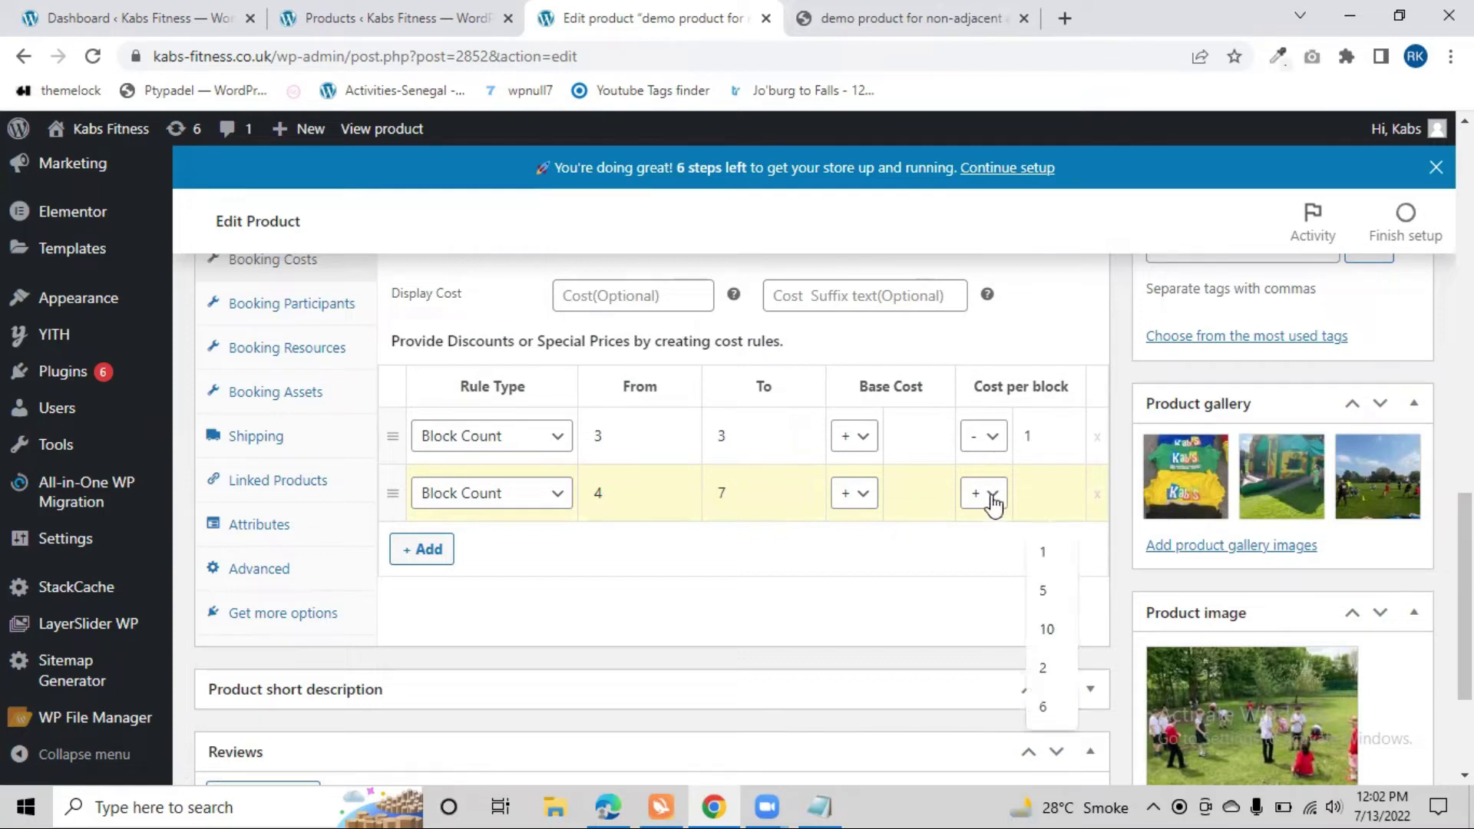
pyautogui.click(985, 496)
pyautogui.click(983, 538)
pyautogui.click(1049, 498)
pyautogui.write('2')
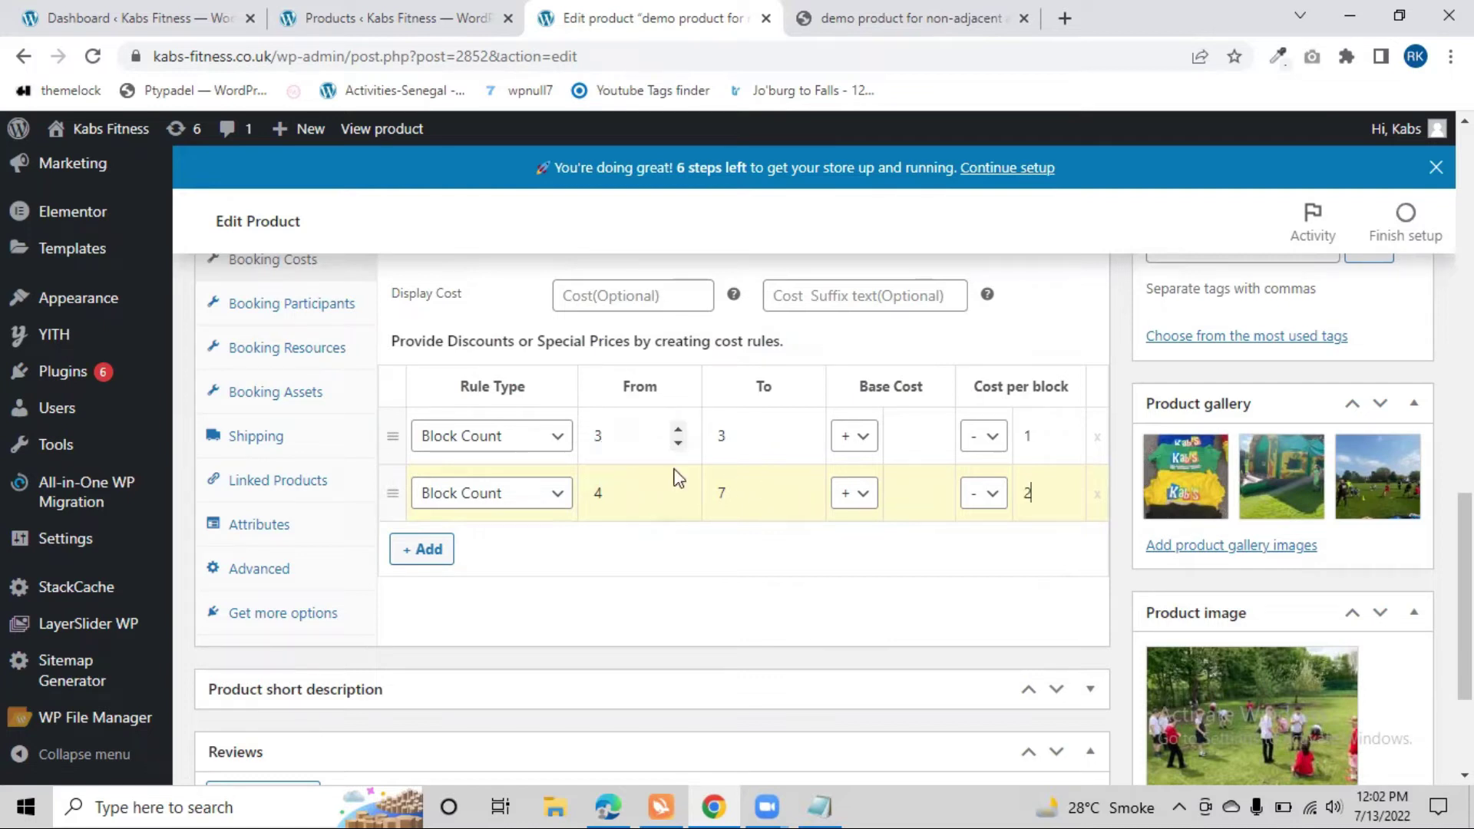
pyautogui.doubleClick(1028, 493)
# Update the product to save the second cost rule.
pyautogui.scroll(7, 974, 573)
pyautogui.click(1378, 434)
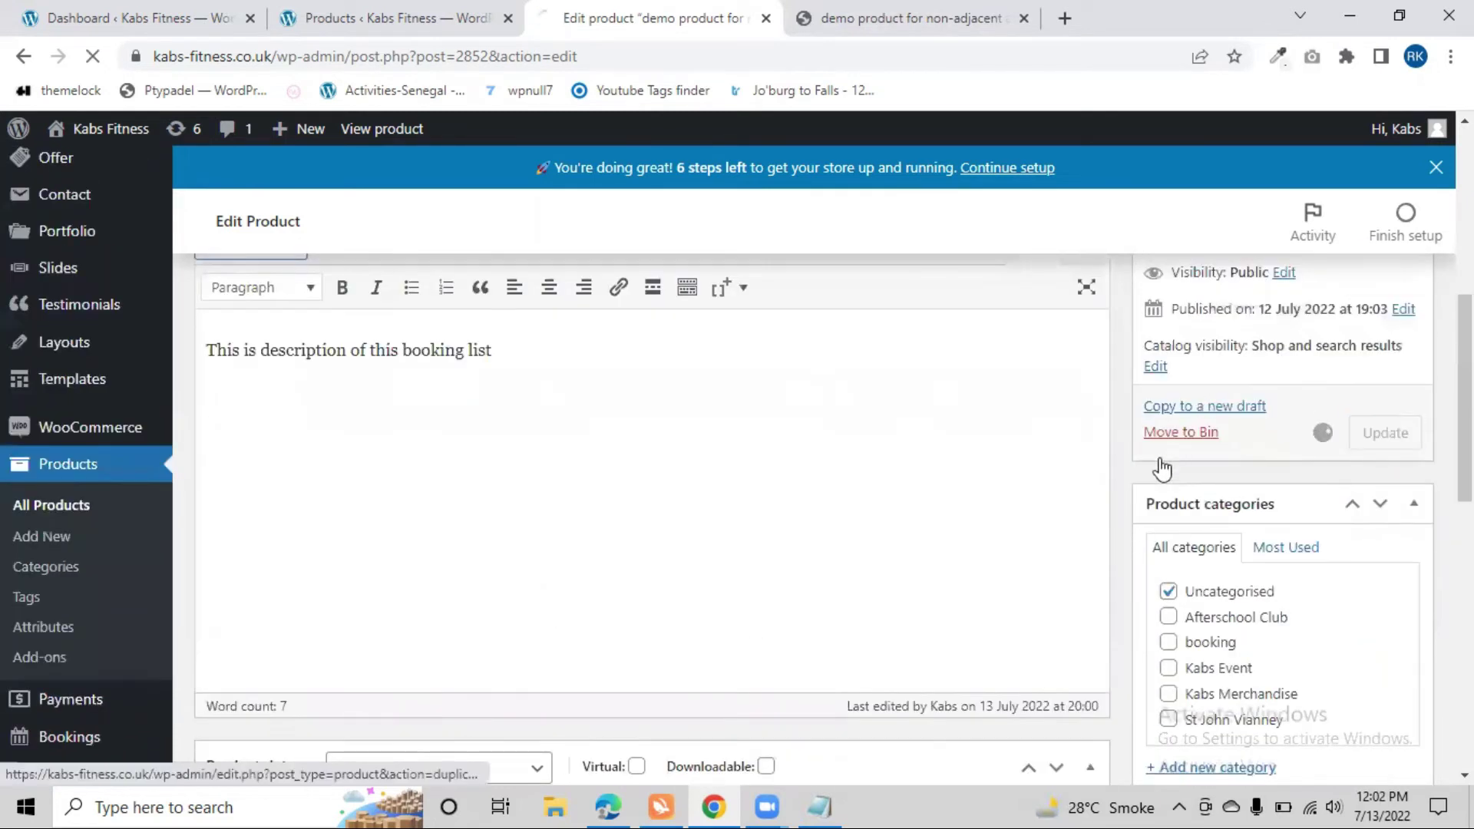
pyautogui.scroll(-8, 1159, 467)
pyautogui.scroll(8, 1046, 568)
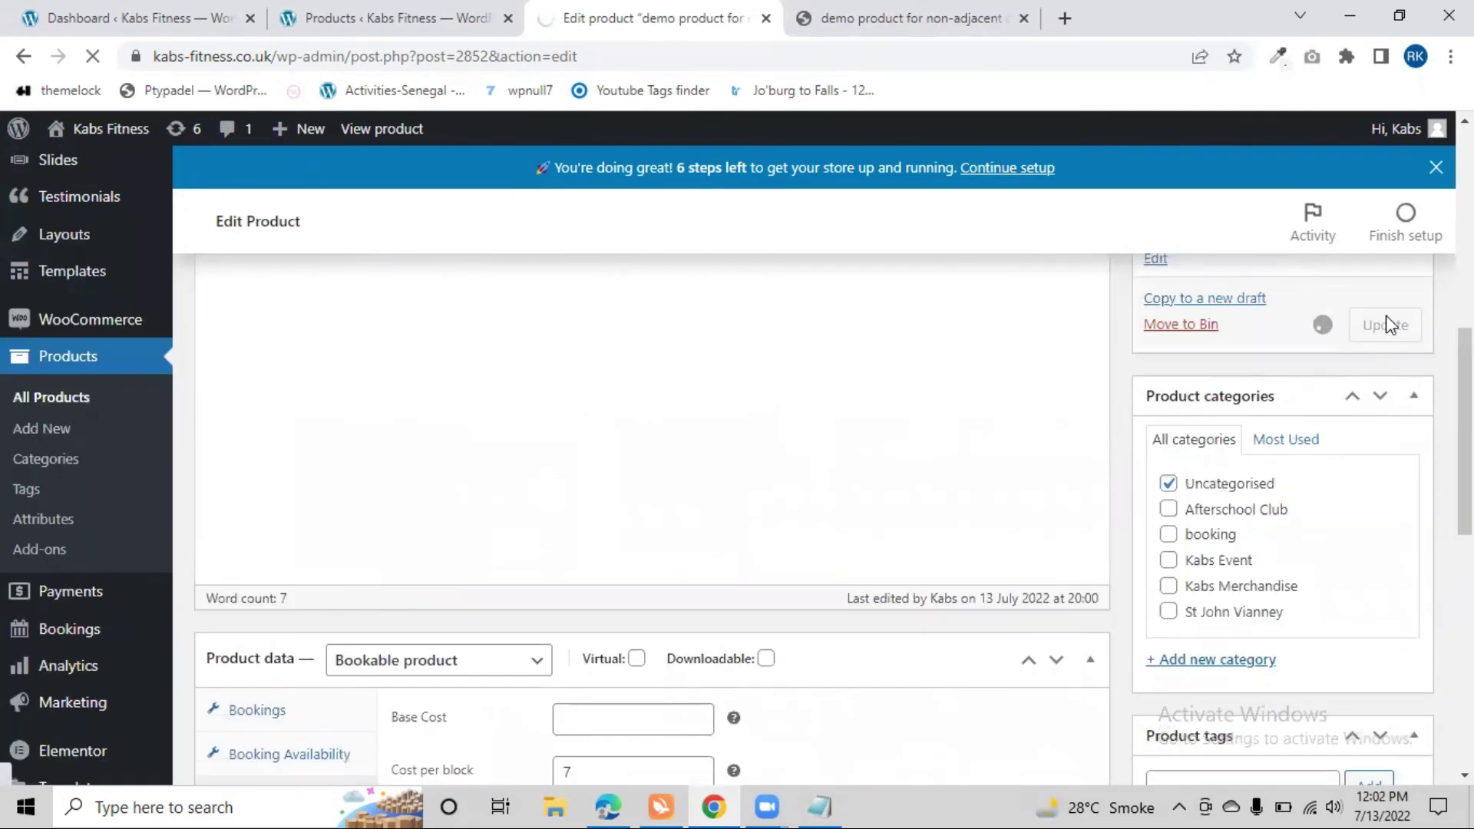
# Reload the live product page and select 13 July 2022 as the booking date.
pyautogui.click(929, 11)
pyautogui.click(93, 56)
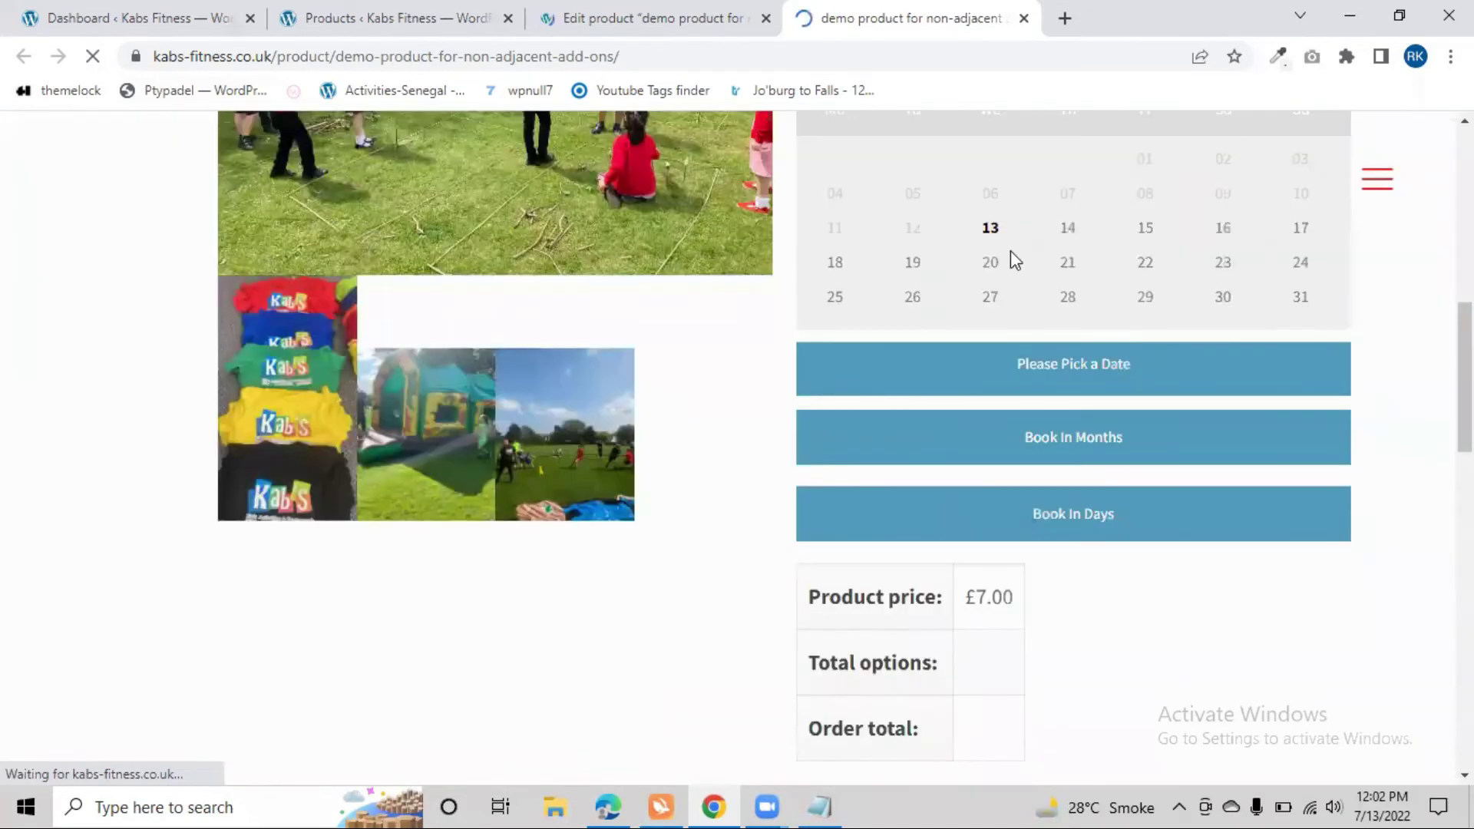
pyautogui.click(1006, 229)
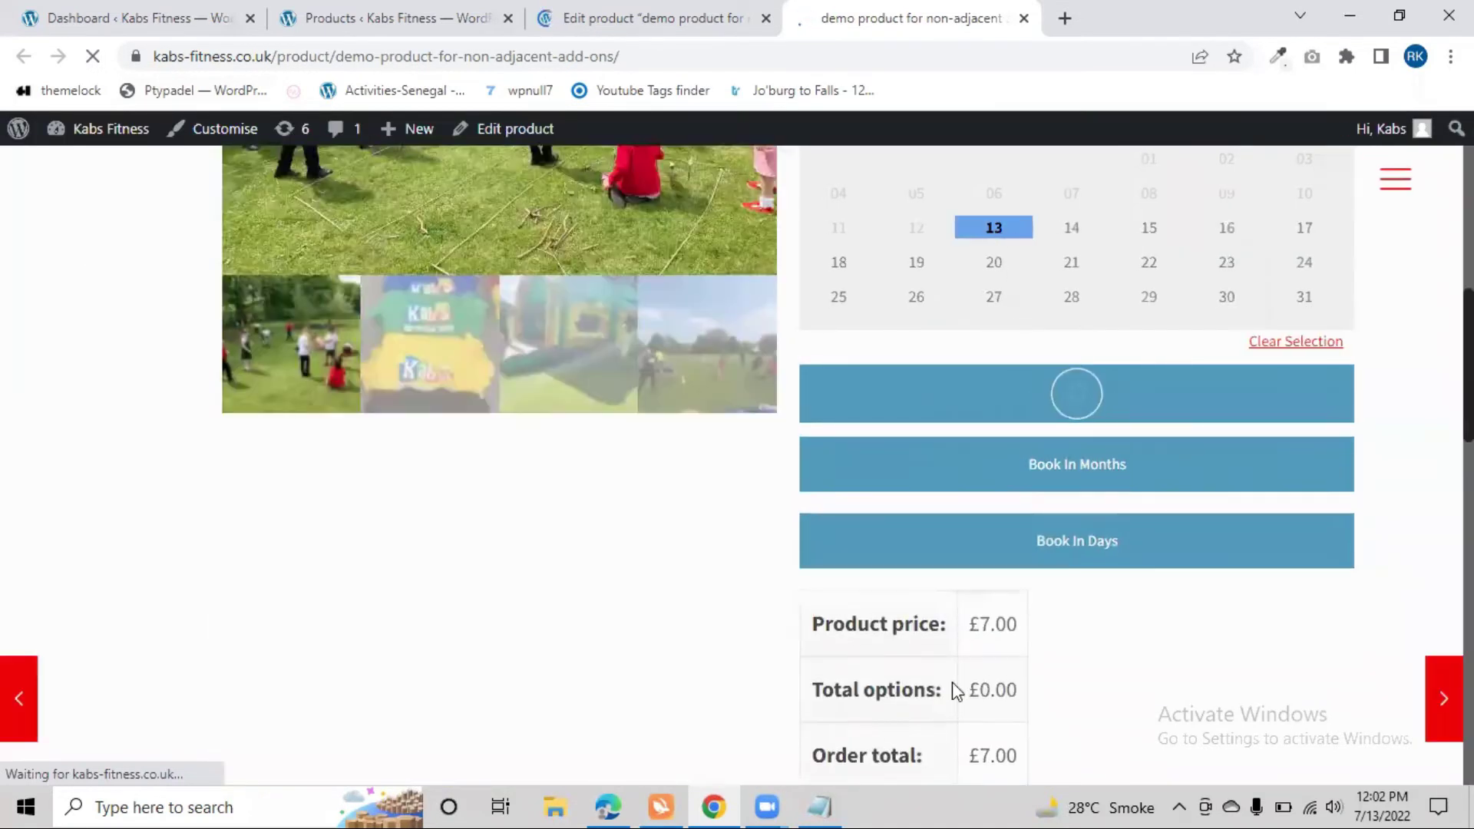
# Switch to Notepad and review the target prices for 1-day and 7-day bookings.
pyautogui.click(822, 804)
pyautogui.click(140, 329)
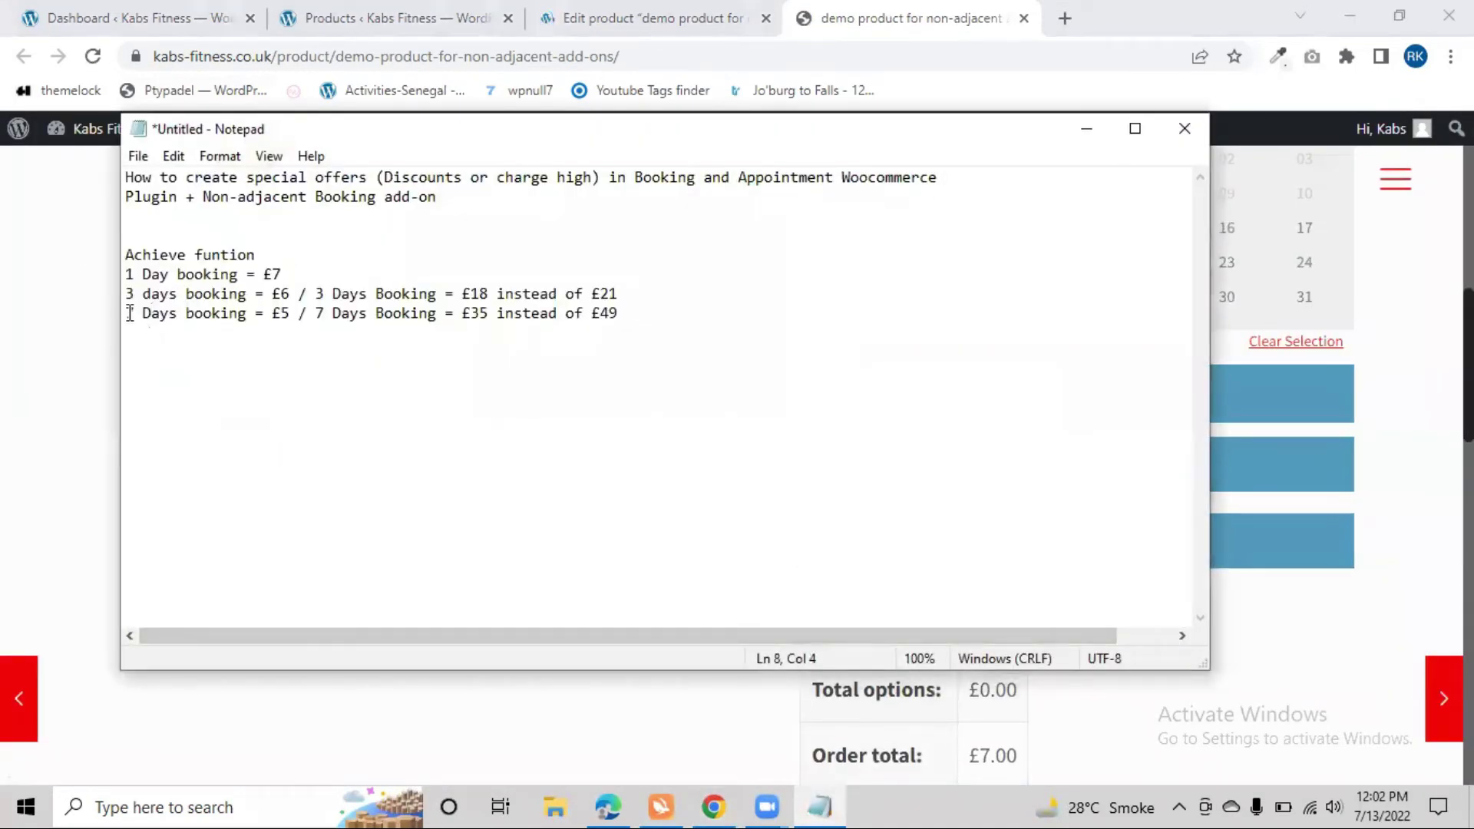
pyautogui.moveTo(129, 313); pyautogui.dragTo(303, 284)
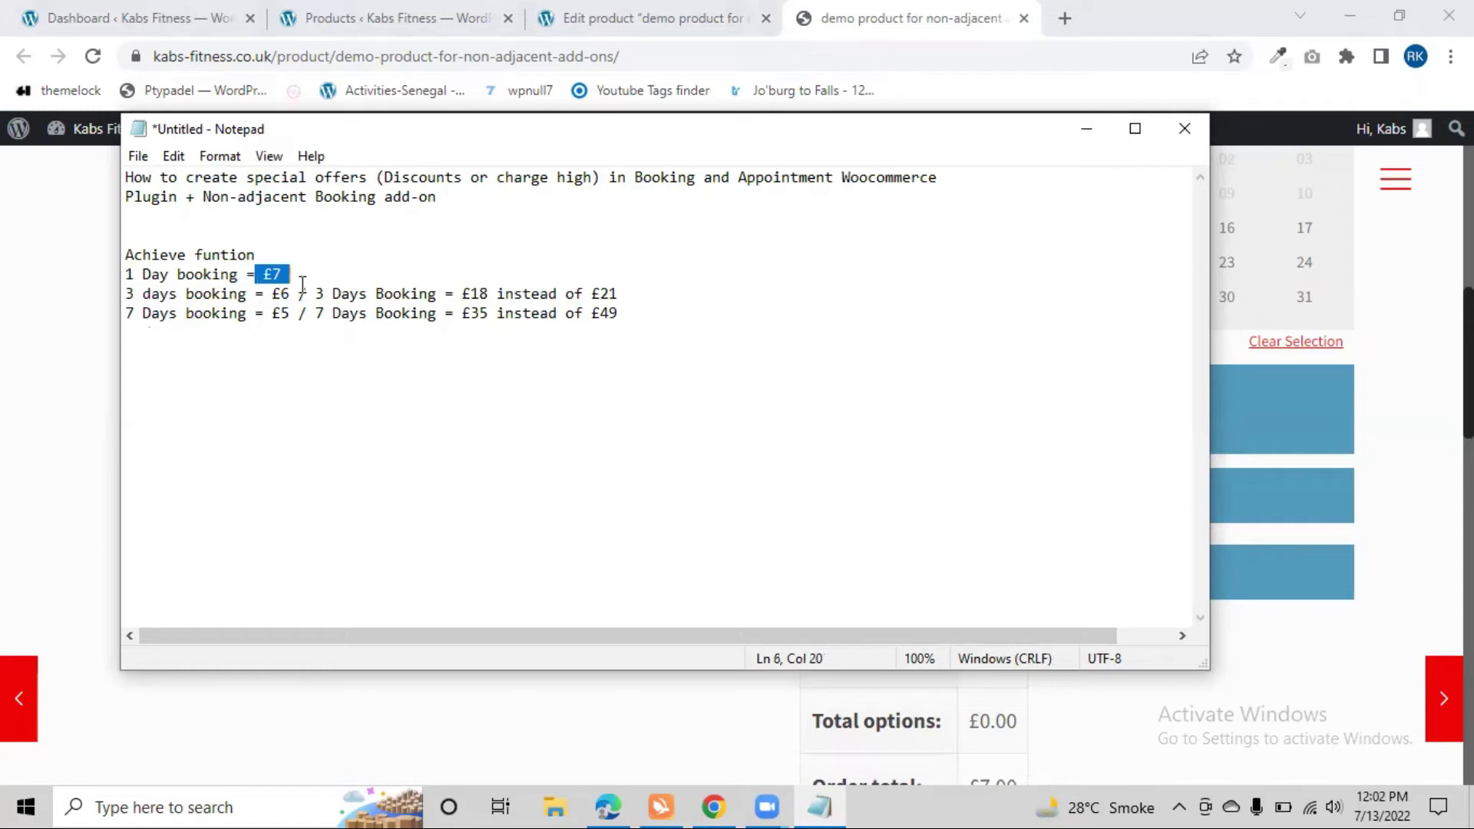
pyautogui.moveTo(471, 307); pyautogui.dragTo(489, 311)
pyautogui.click(482, 313)
pyautogui.click(645, 17)
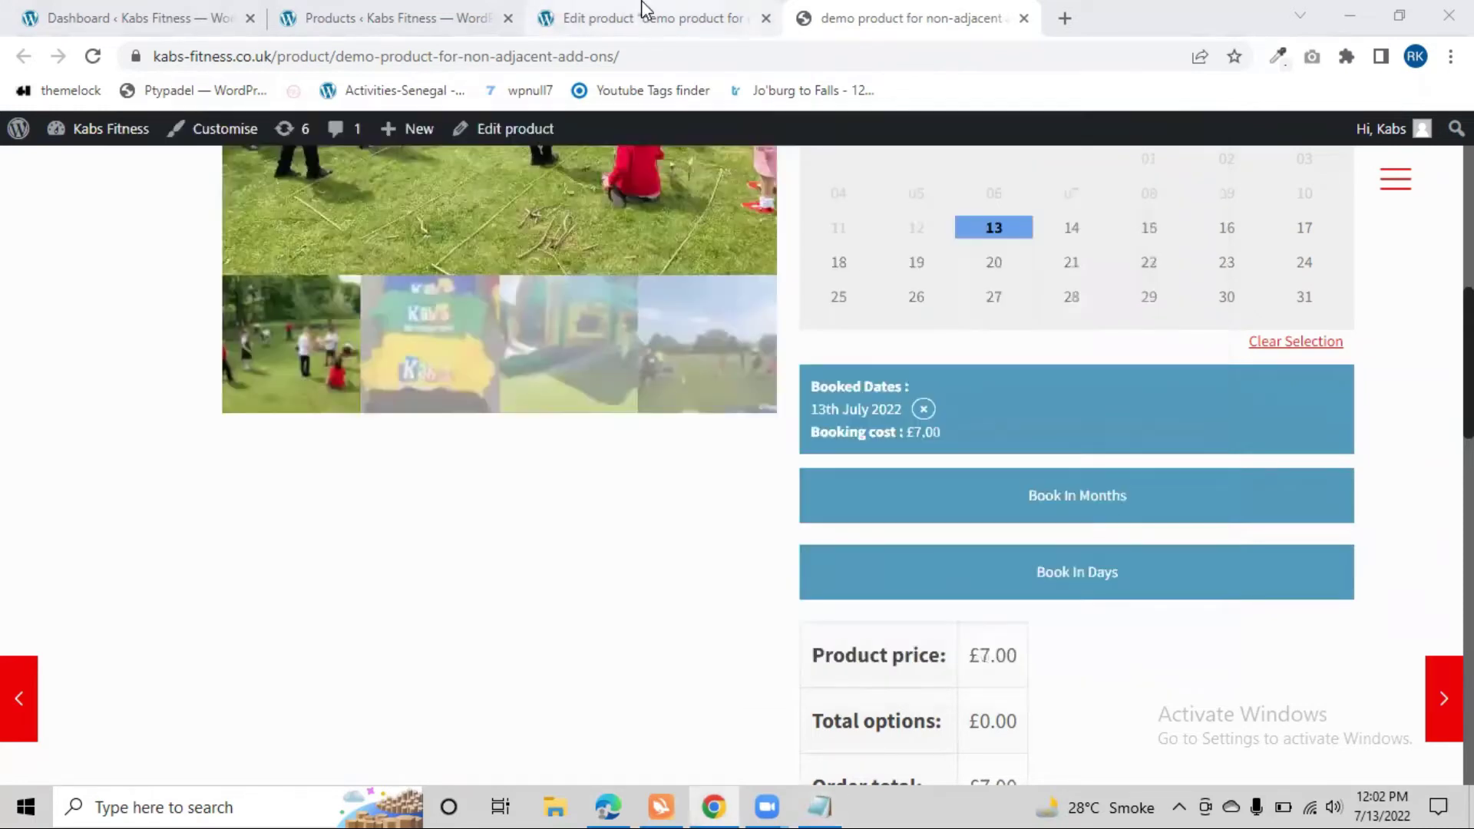
# On the live product page, add 14, 18 and 19 July 2022 and check the booking cost.
pyautogui.click(862, 15)
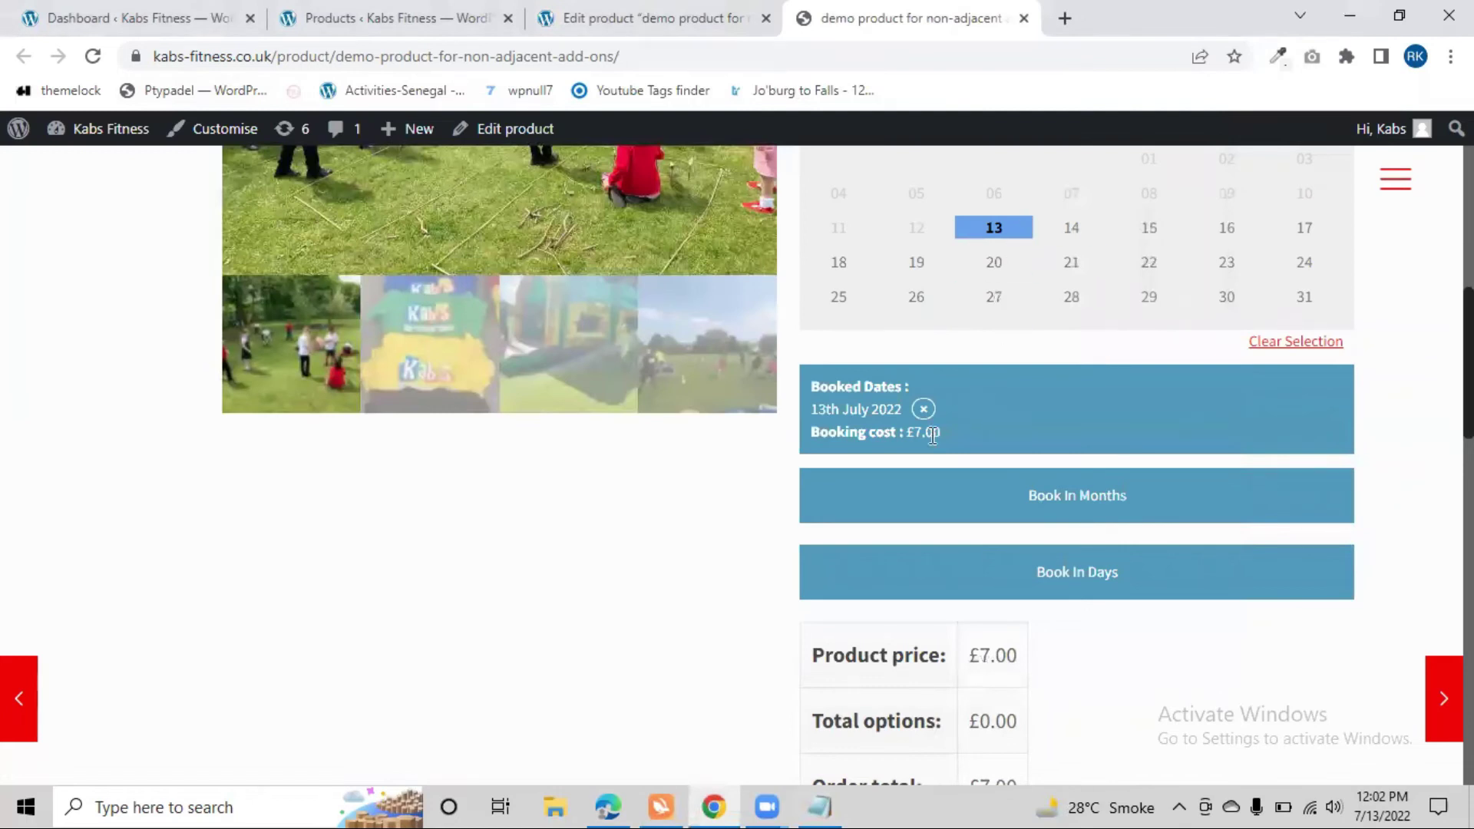
pyautogui.click(1073, 231)
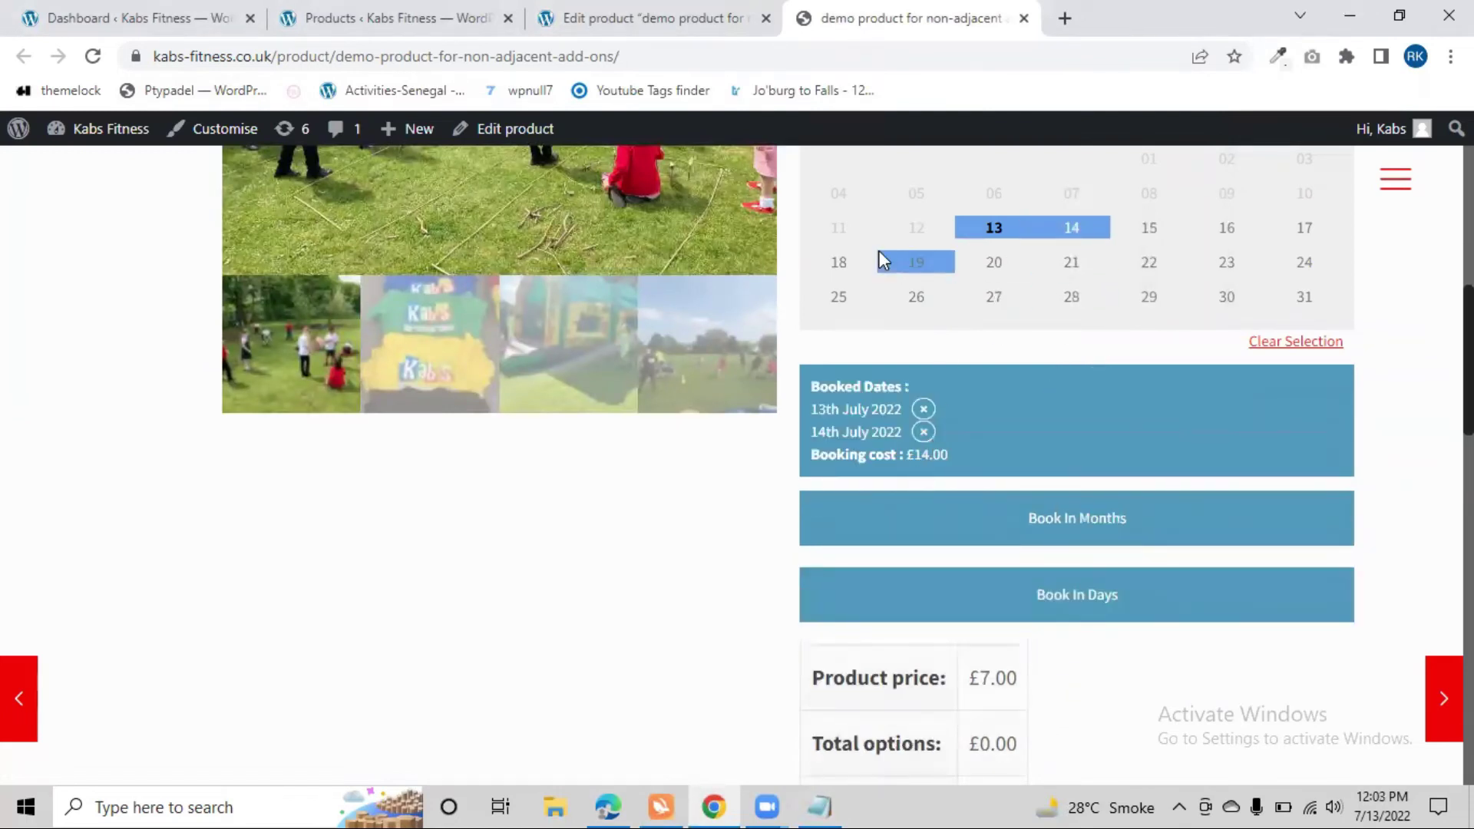
pyautogui.click(844, 262)
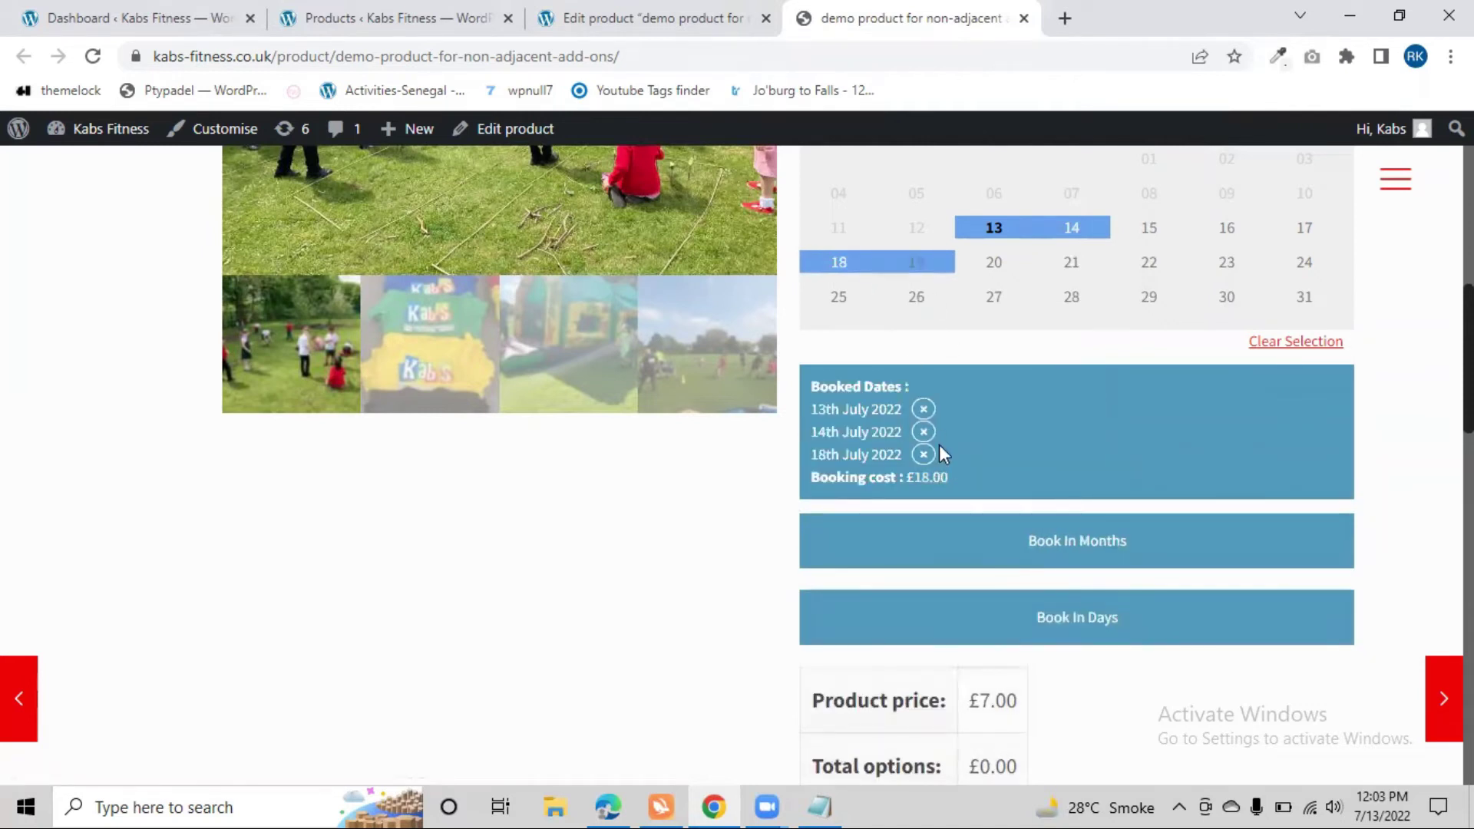
pyautogui.click(883, 267)
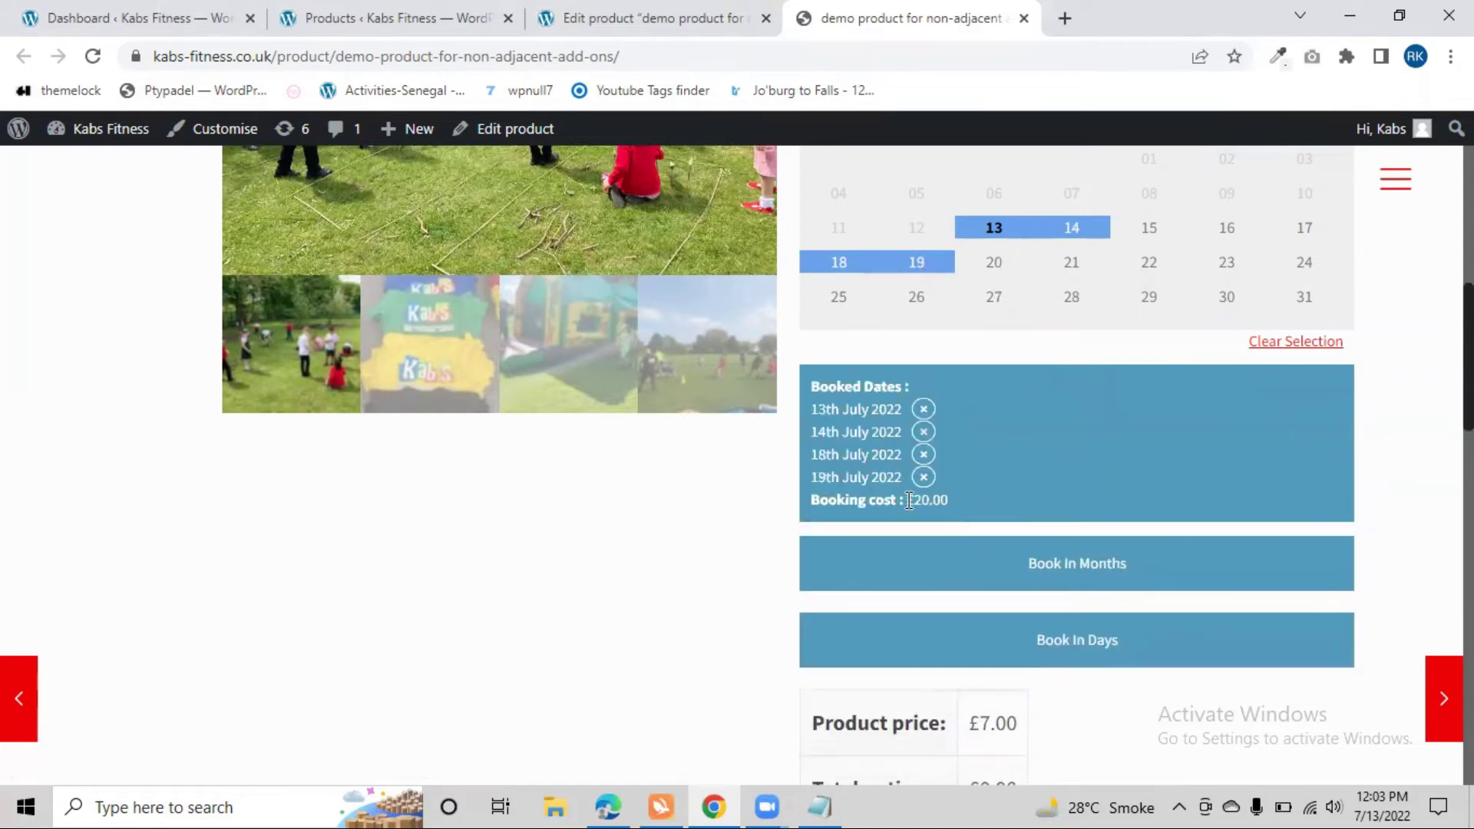
pyautogui.moveTo(909, 501); pyautogui.dragTo(956, 503)
# Extend the booking with 20, 21 and 22 July 2022, checking the booking cost after each date.
pyautogui.click(976, 262)
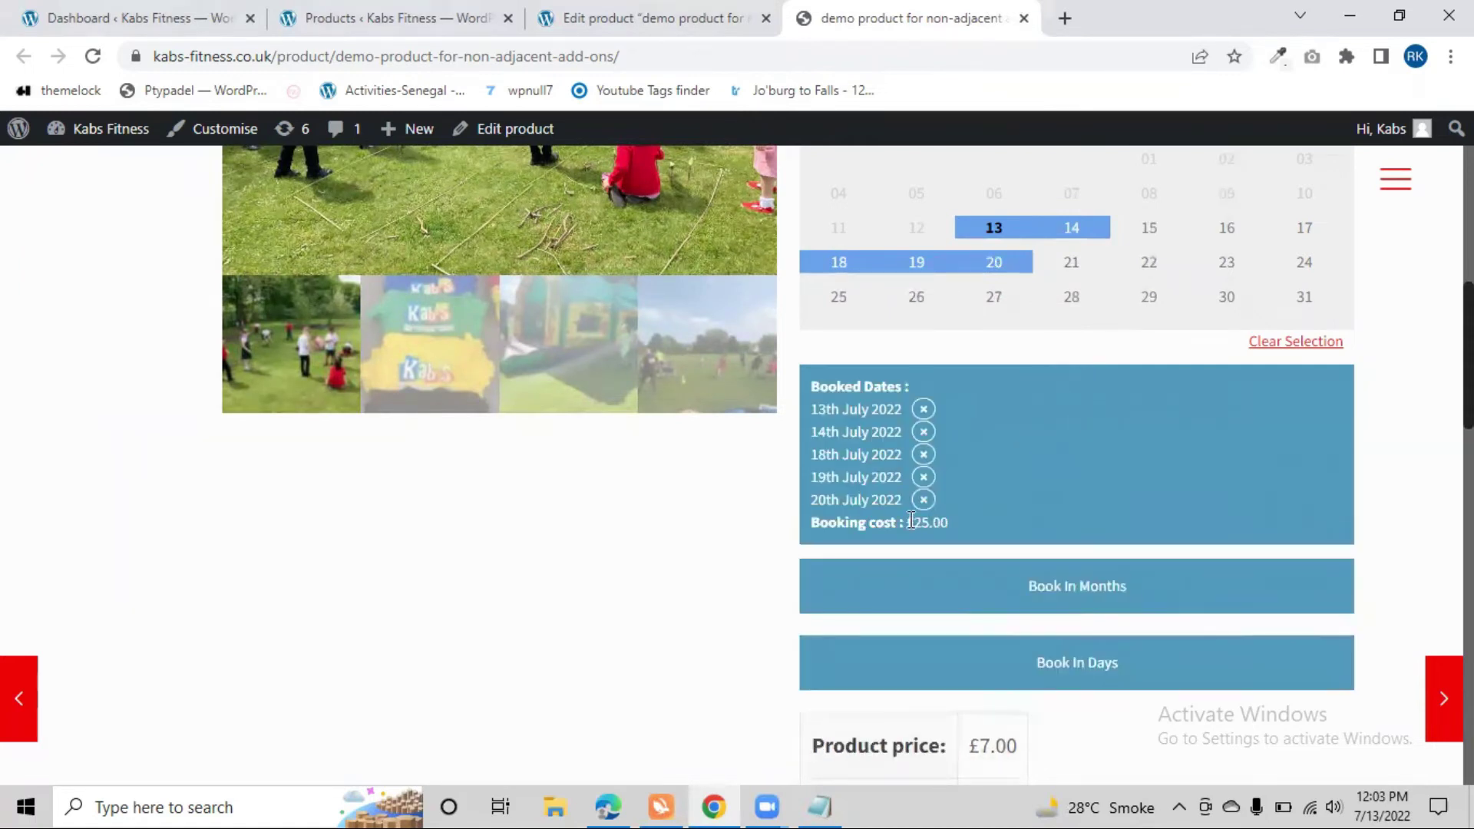
pyautogui.click(1080, 265)
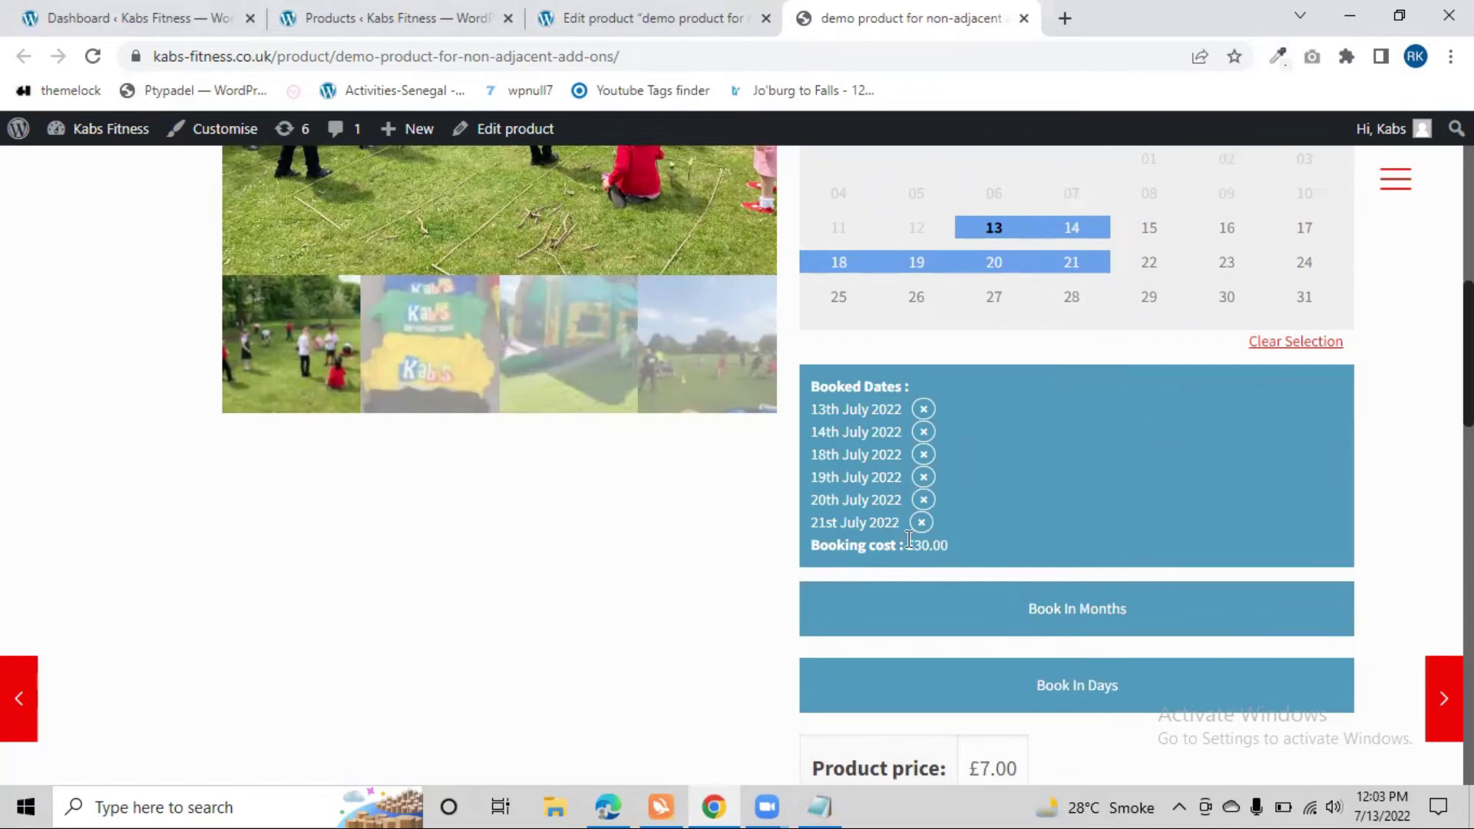
pyautogui.moveTo(909, 540); pyautogui.dragTo(942, 540)
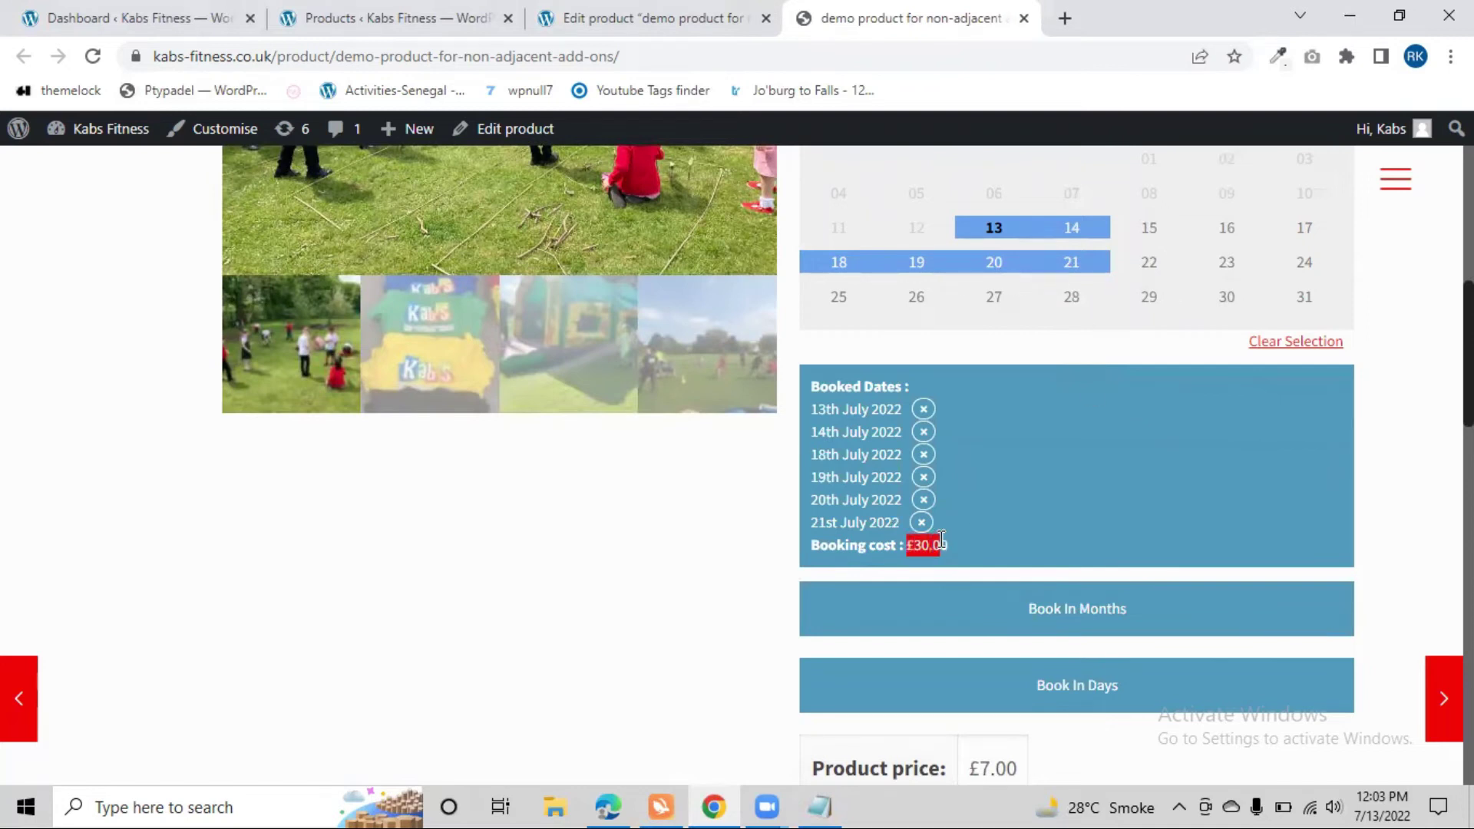
pyautogui.click(1152, 263)
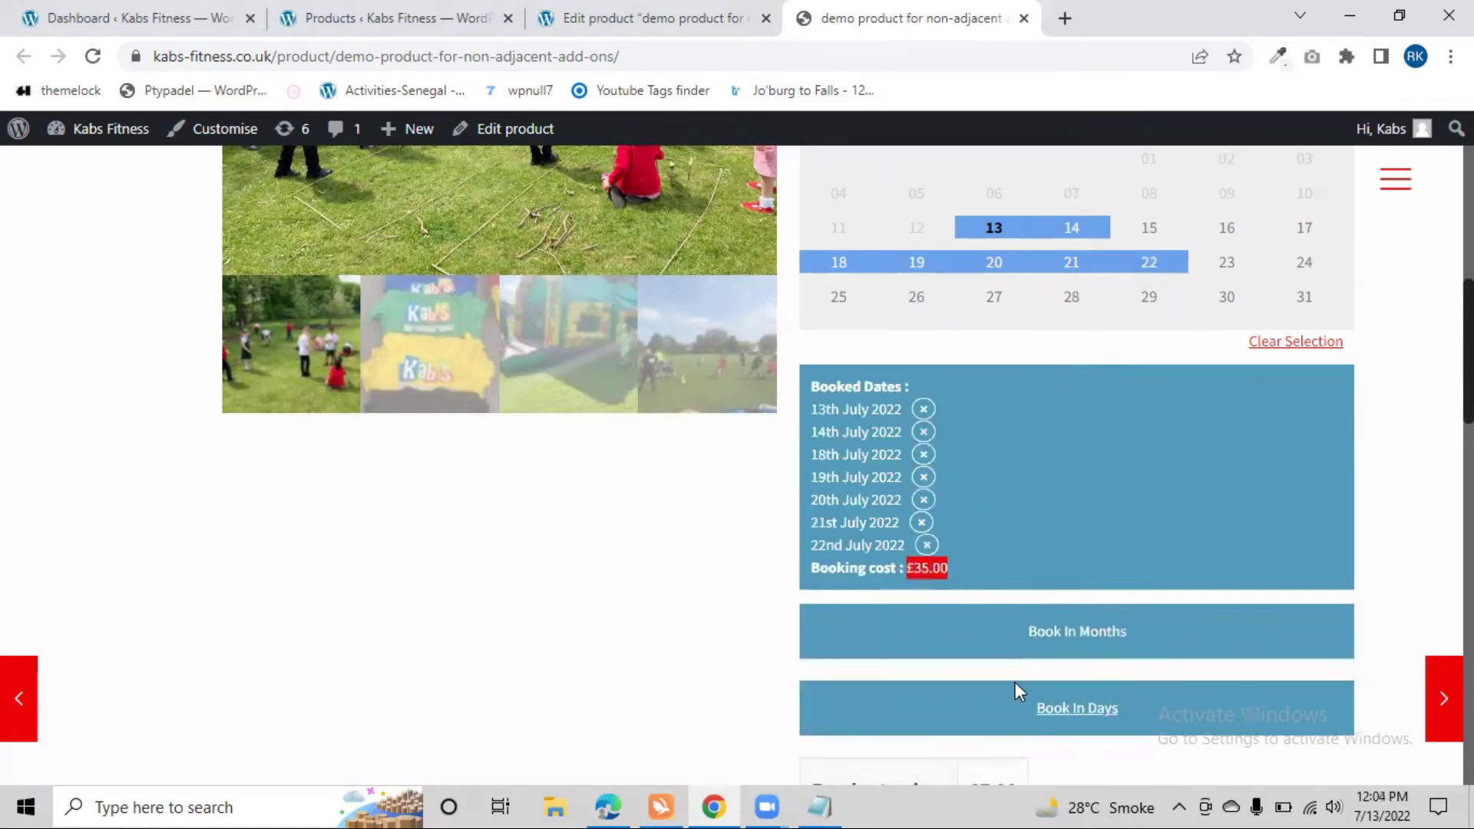
# Compare the seven-day booking cost on the product page with the 7-day target price in the Notepad notes.
pyautogui.click(820, 807)
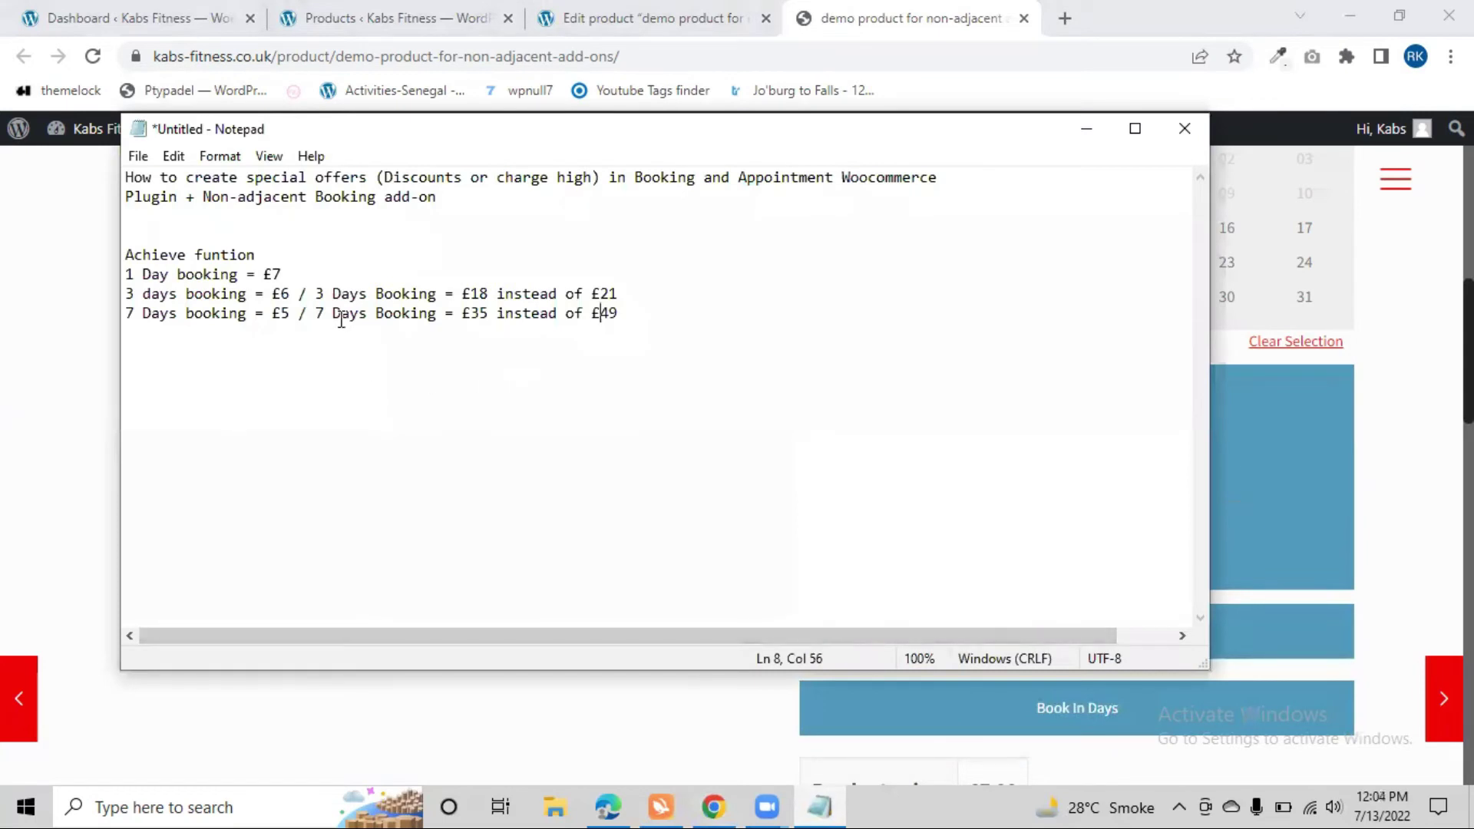
pyautogui.moveTo(597, 313); pyautogui.dragTo(628, 316)
pyautogui.moveTo(463, 314); pyautogui.dragTo(496, 337)
pyautogui.click(1082, 130)
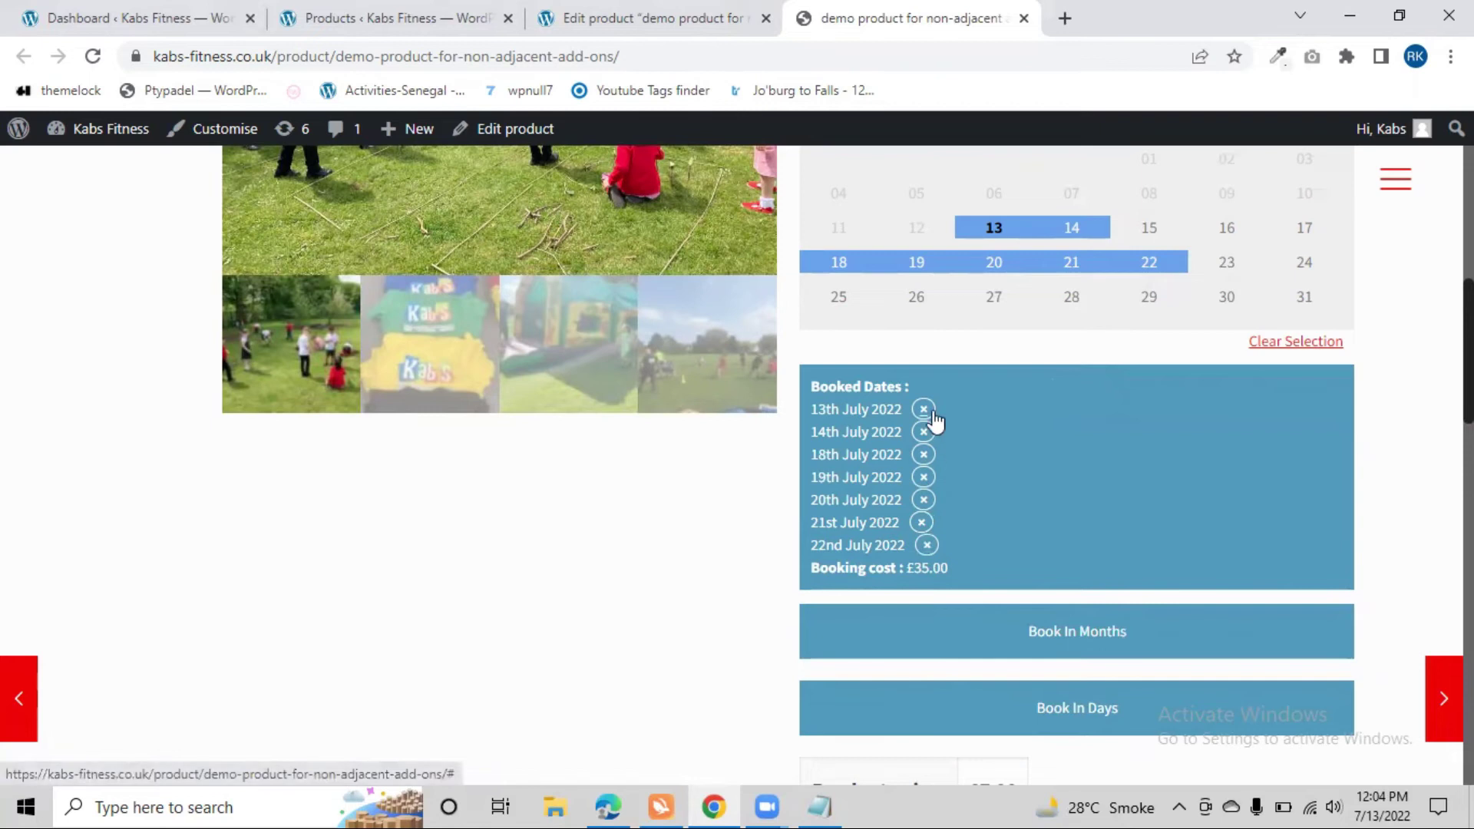
pyautogui.moveTo(914, 569); pyautogui.dragTo(954, 569)
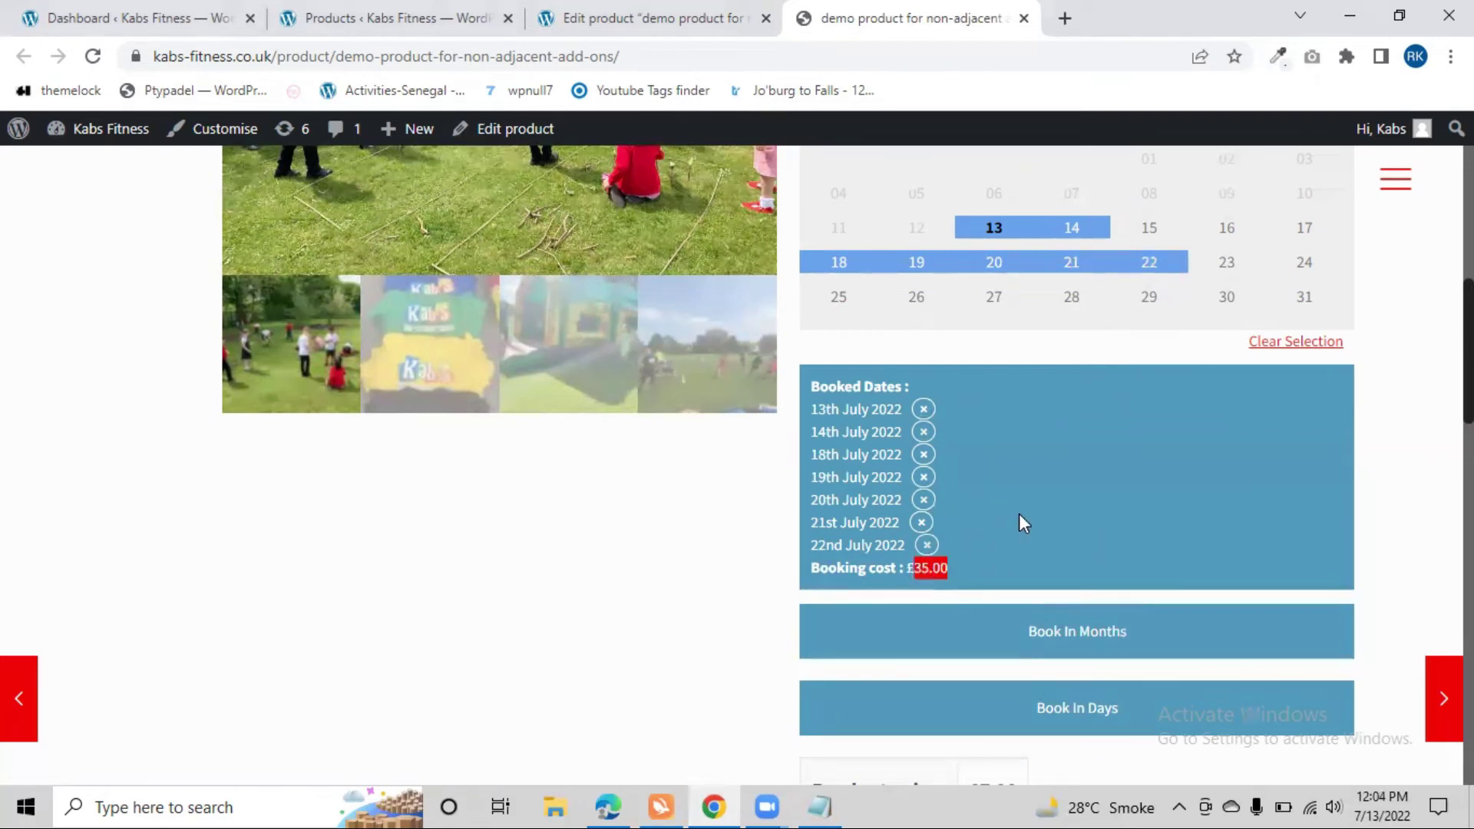
pyautogui.scroll(-2, 1019, 511)
pyautogui.scroll(3, 1019, 503)
# In the product's booking costs, add a third cost rule of type Custom date range.
pyautogui.click(685, 23)
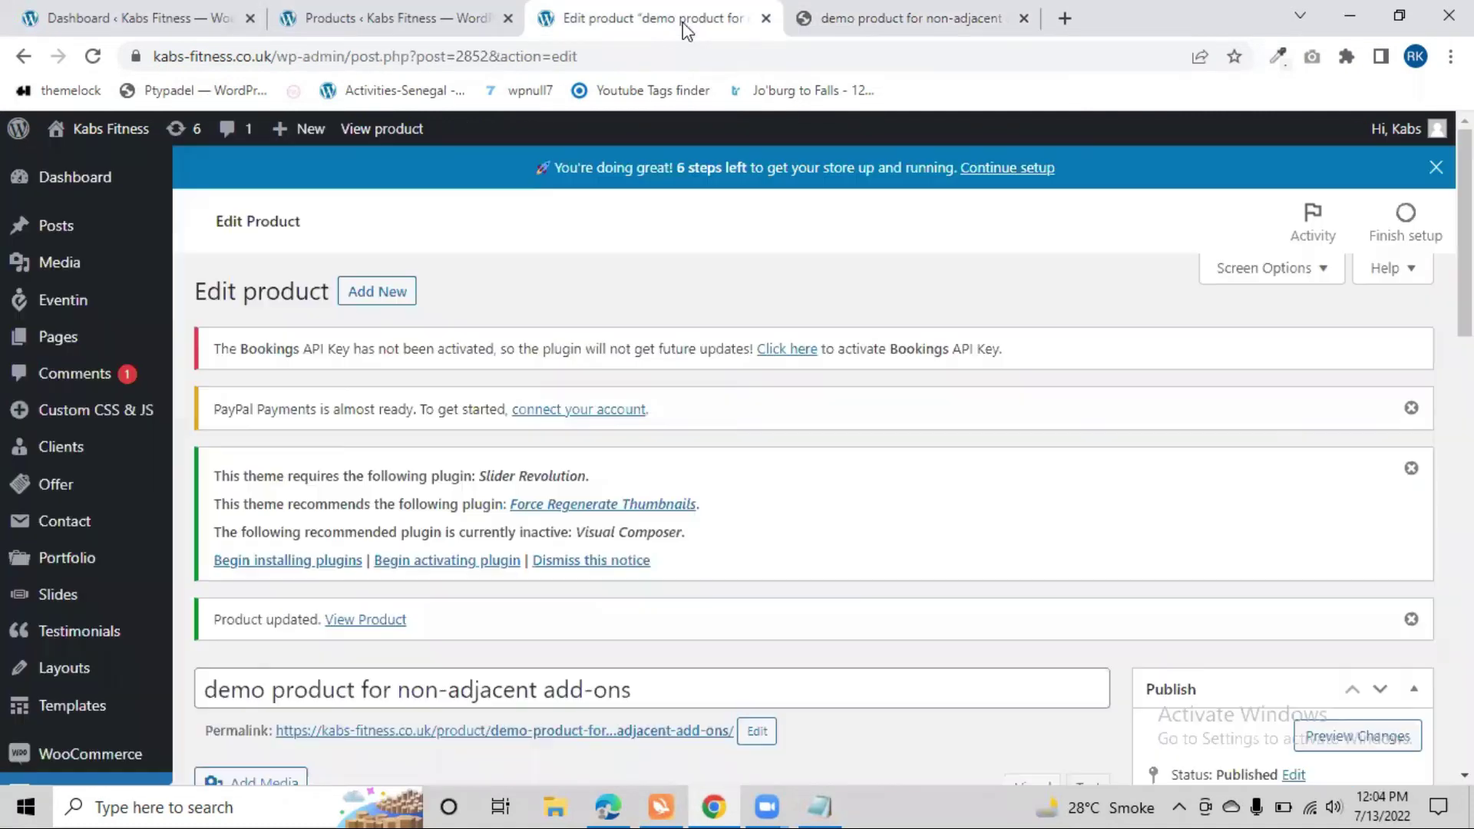
pyautogui.scroll(-10, 435, 649)
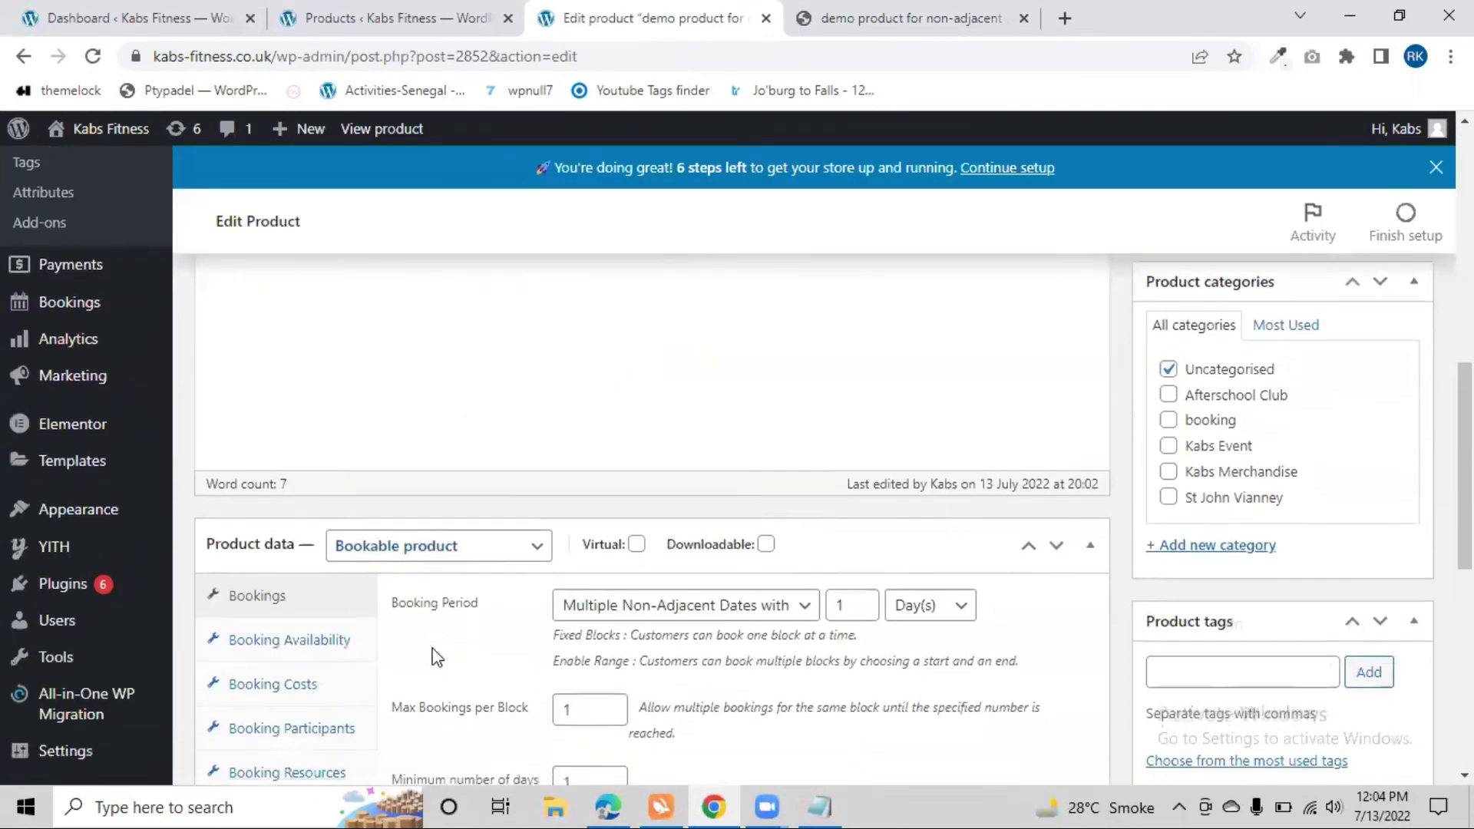
pyautogui.scroll(-7, 436, 656)
pyautogui.scroll(3, 321, 331)
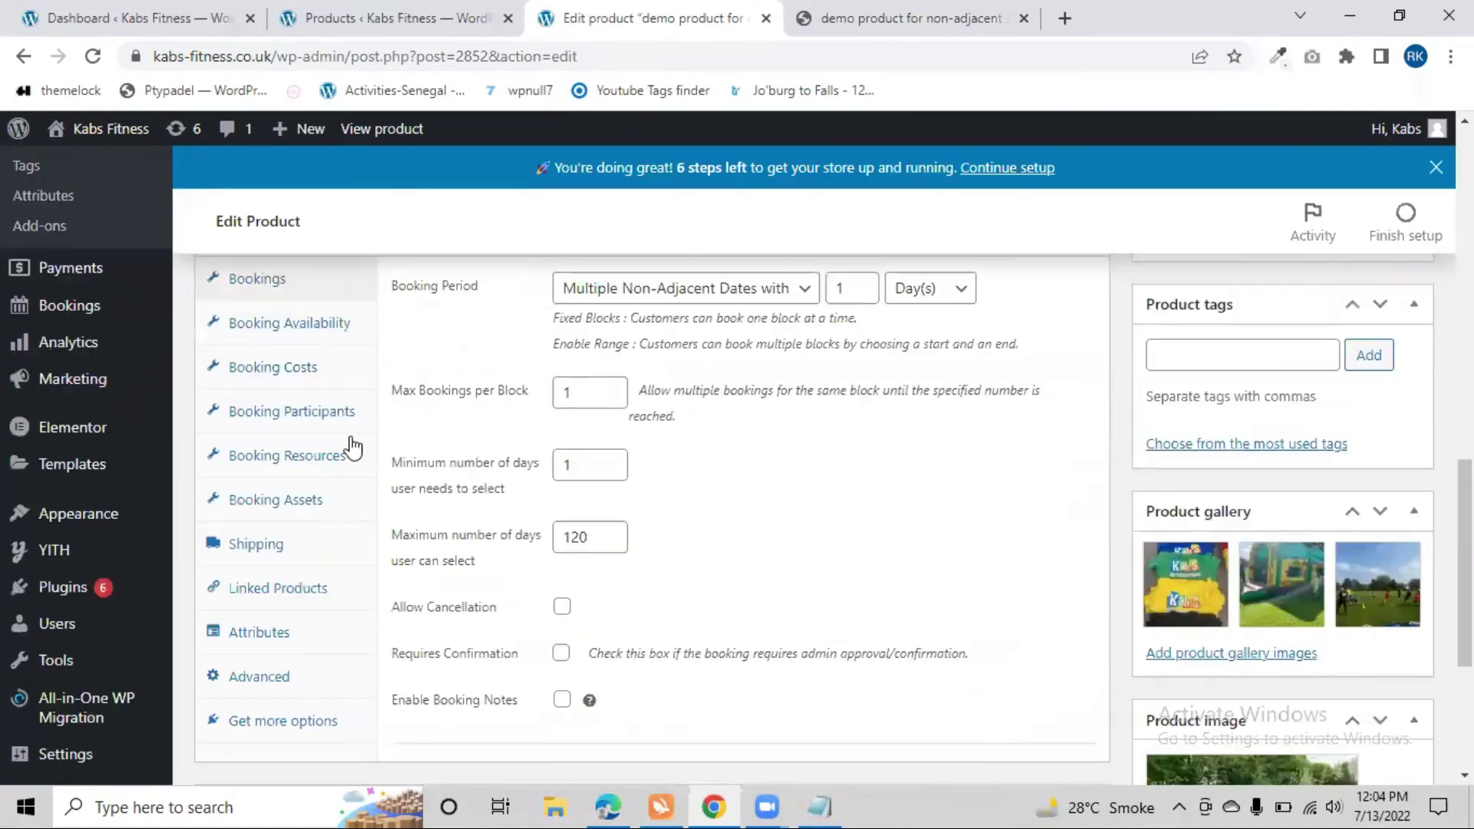
pyautogui.click(321, 330)
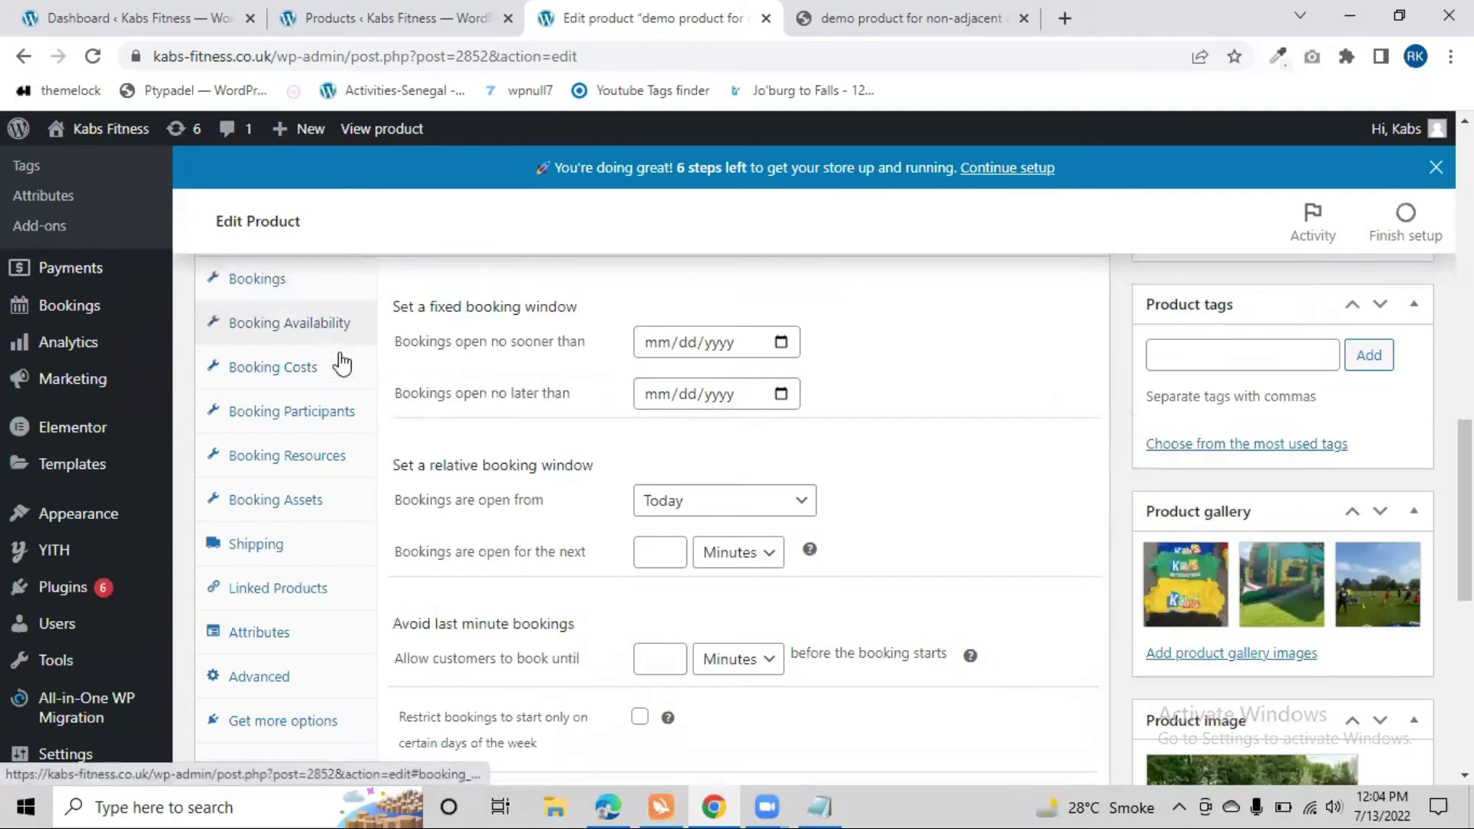
pyautogui.click(342, 366)
pyautogui.scroll(-1, 499, 530)
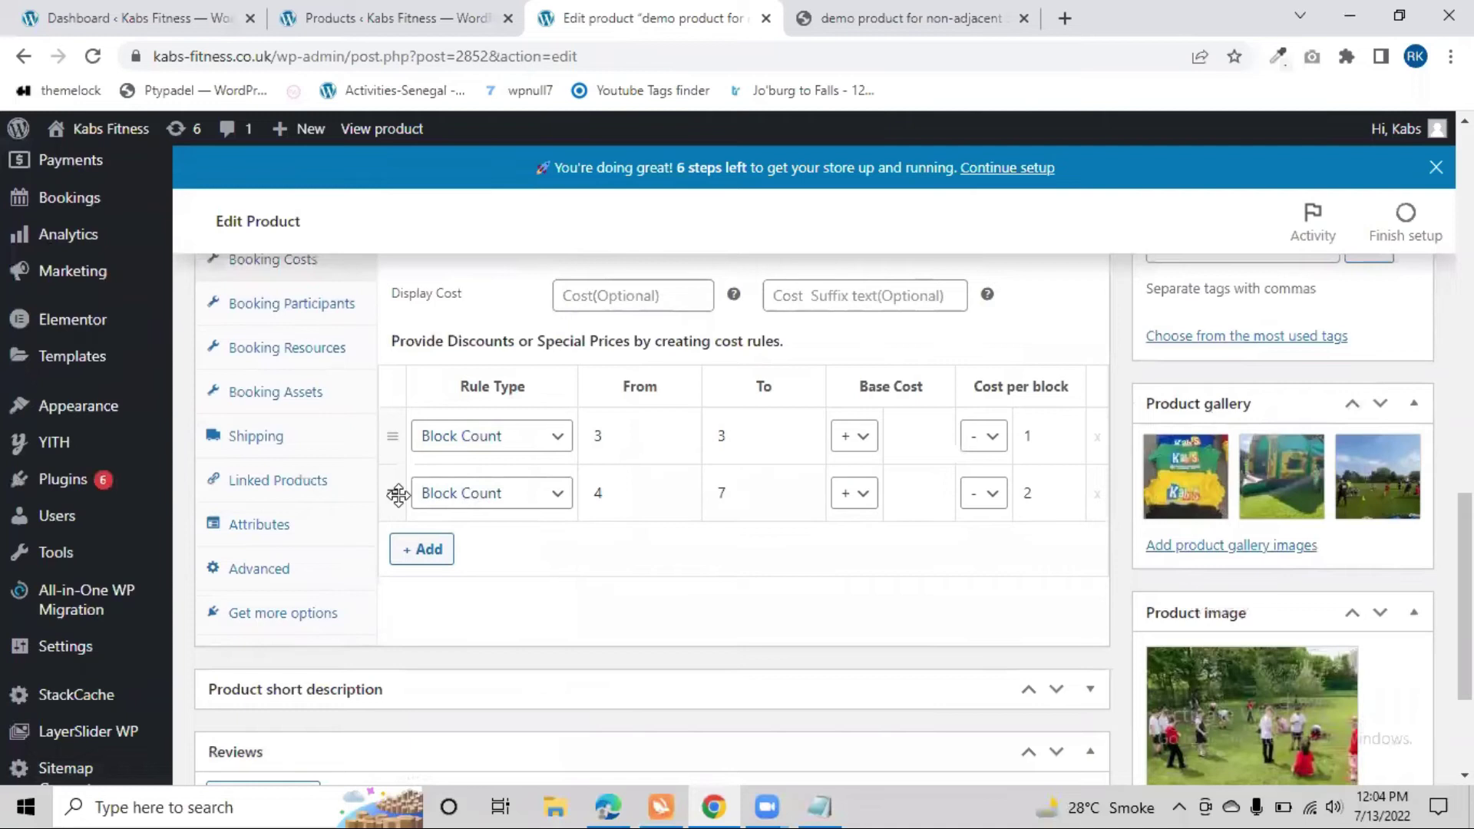
pyautogui.click(421, 549)
pyautogui.click(484, 550)
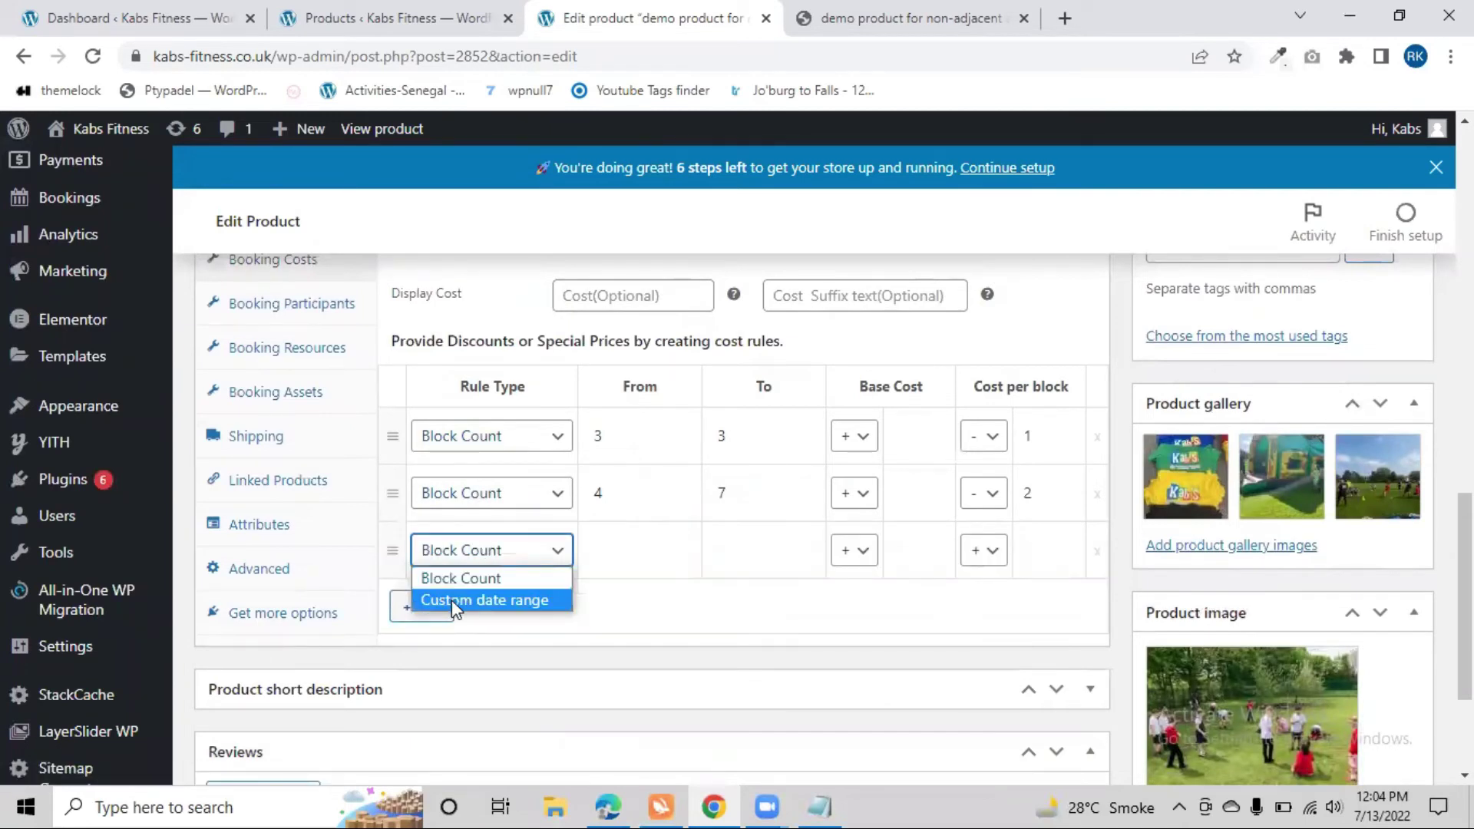
pyautogui.click(487, 600)
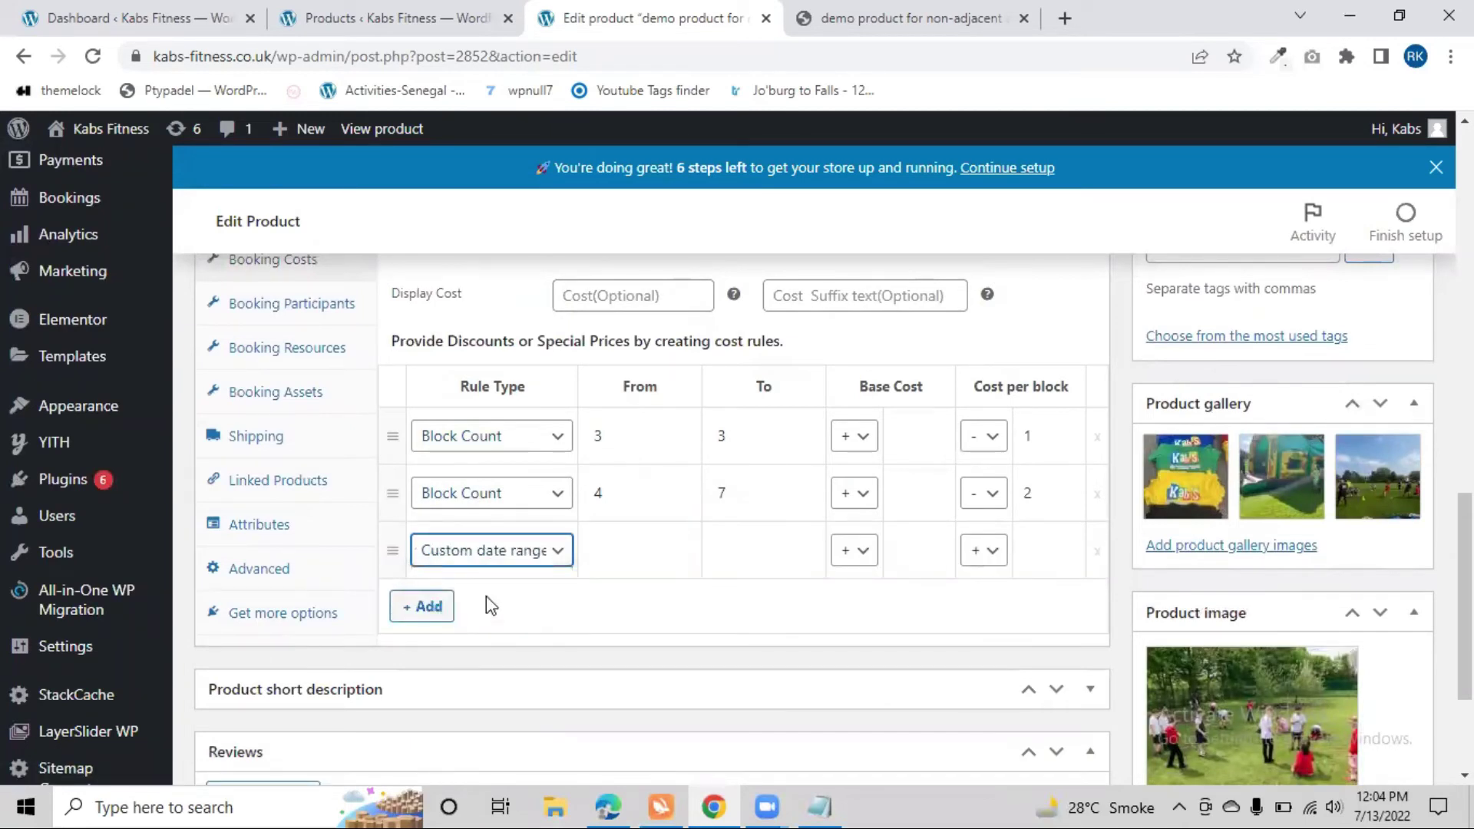
# Set the custom date range rule to run from 2022-07-13 to 2022-07-19.
pyautogui.click(641, 550)
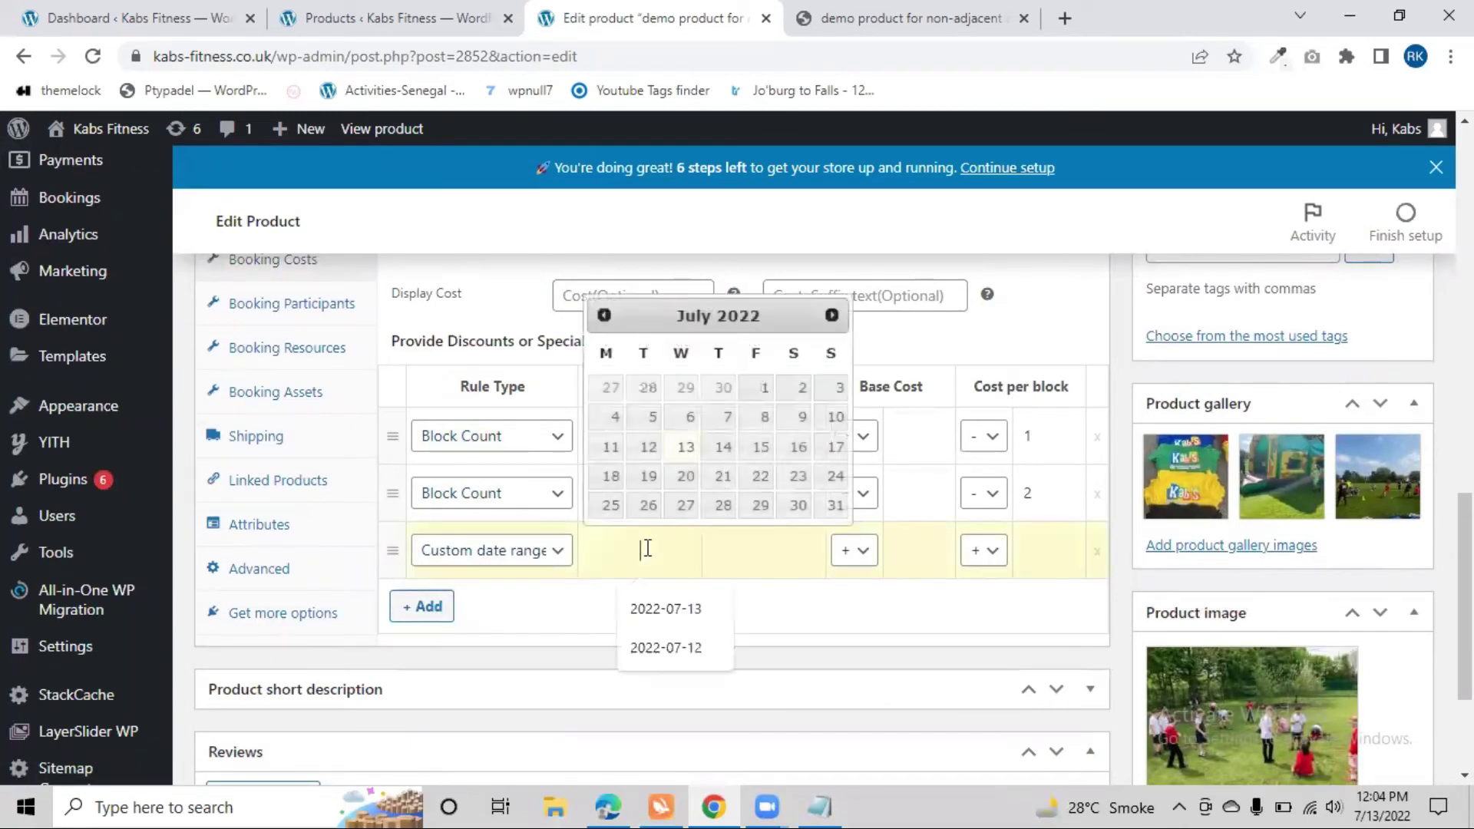
pyautogui.click(685, 448)
pyautogui.click(768, 546)
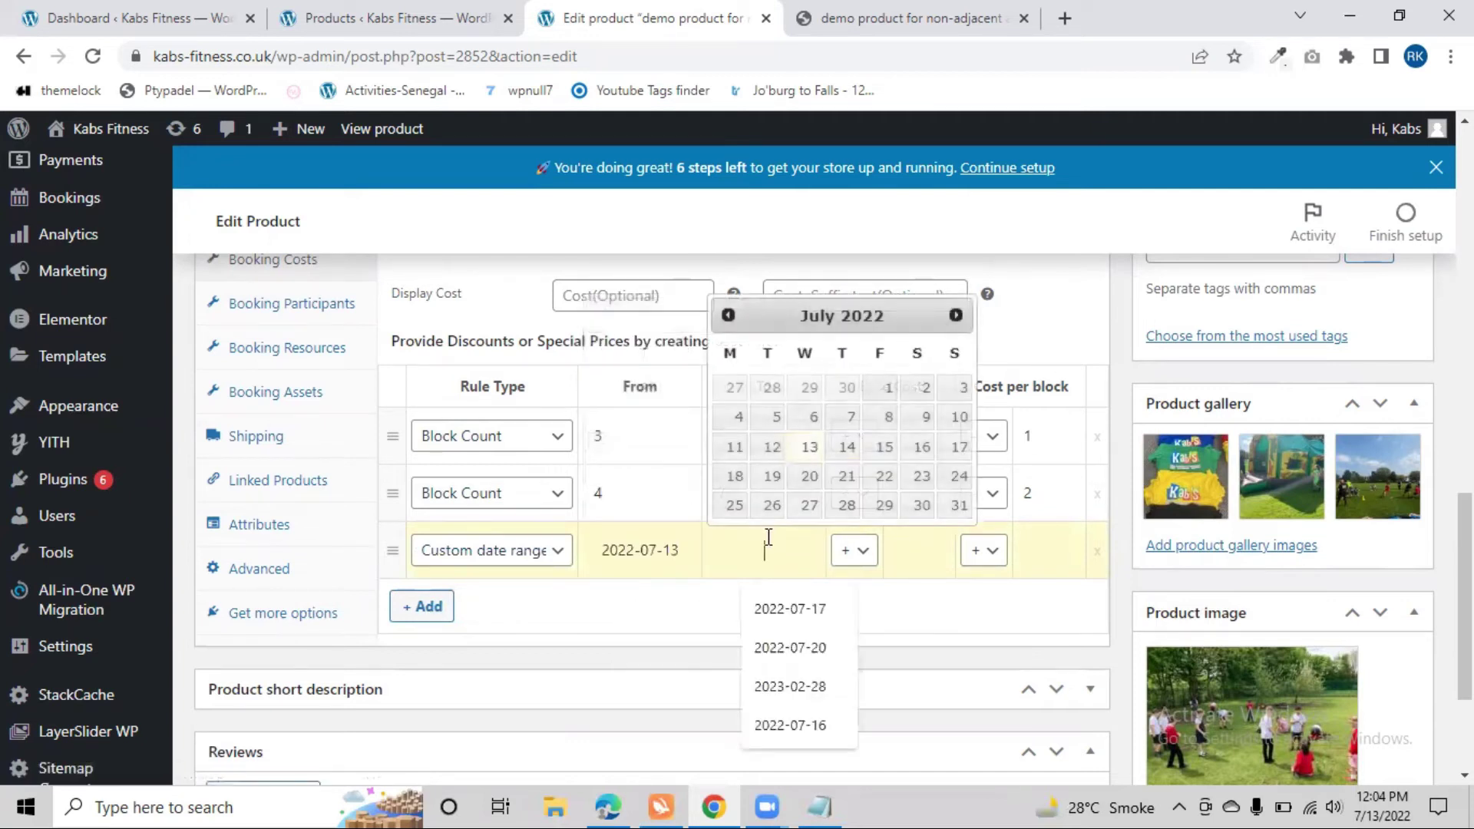
pyautogui.click(771, 477)
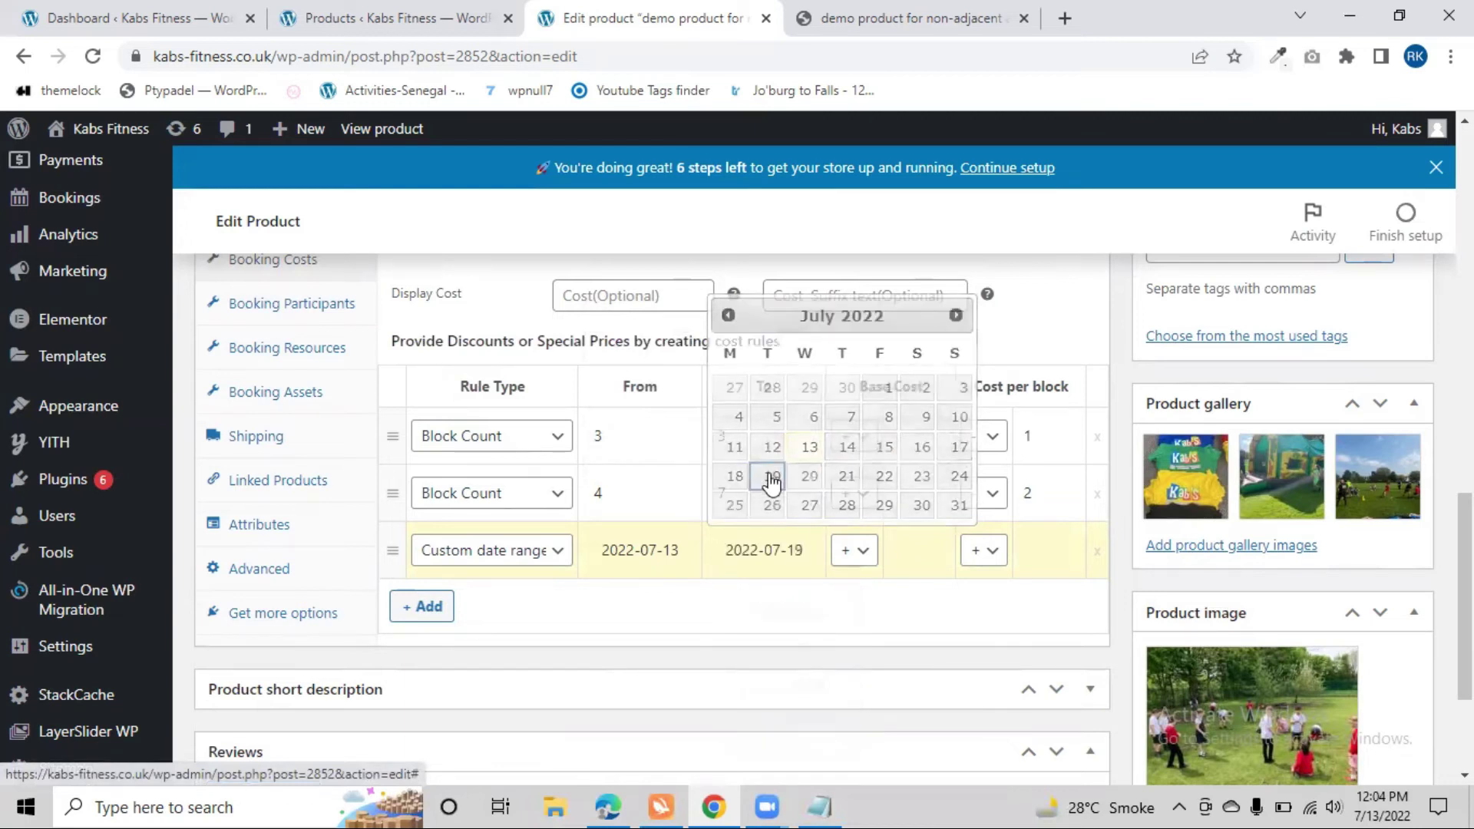
# Make the custom date range rule subtract 5 from the cost per block.
pyautogui.click(983, 550)
pyautogui.click(981, 596)
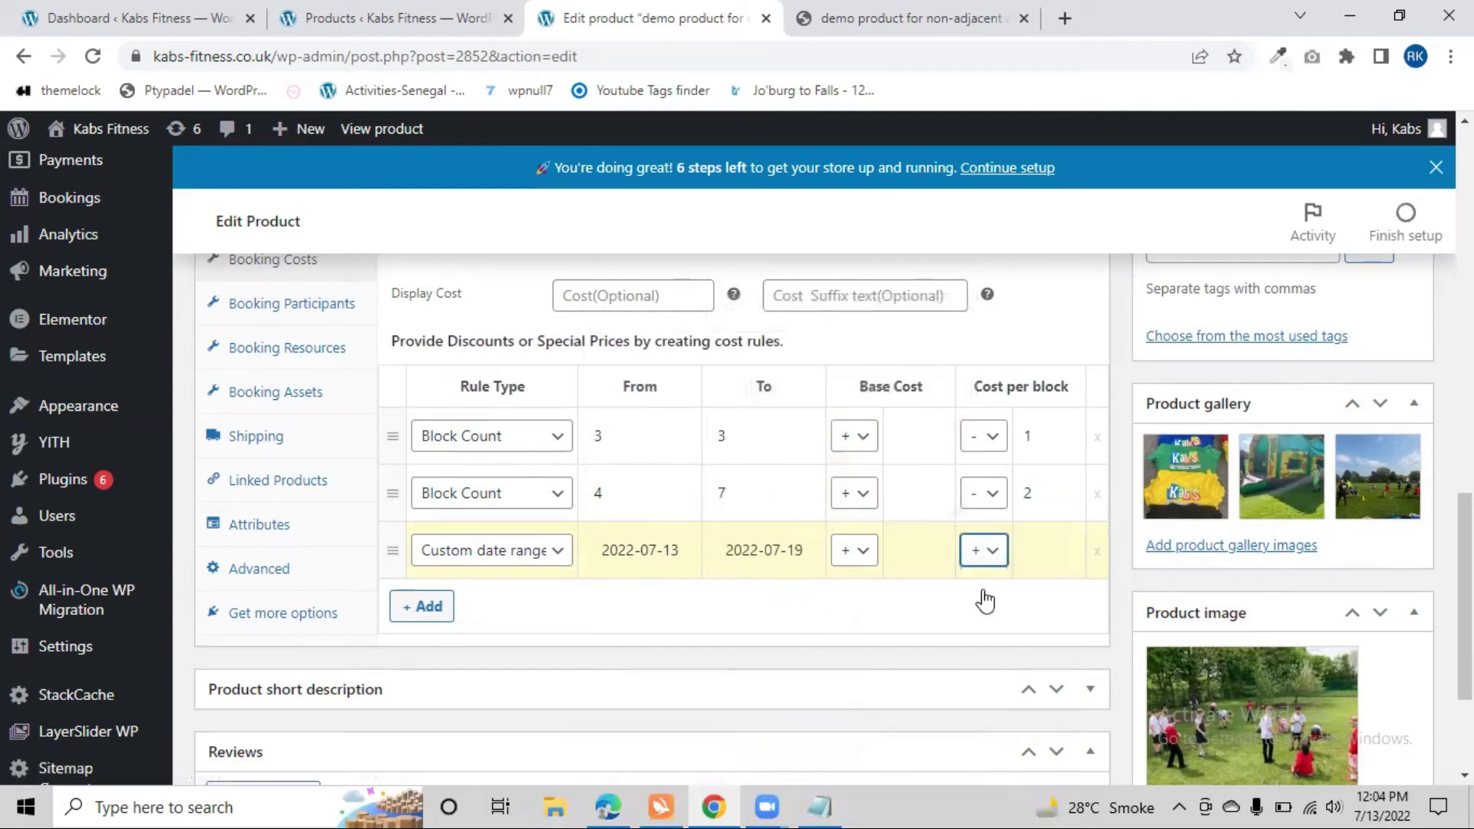
pyautogui.click(1040, 549)
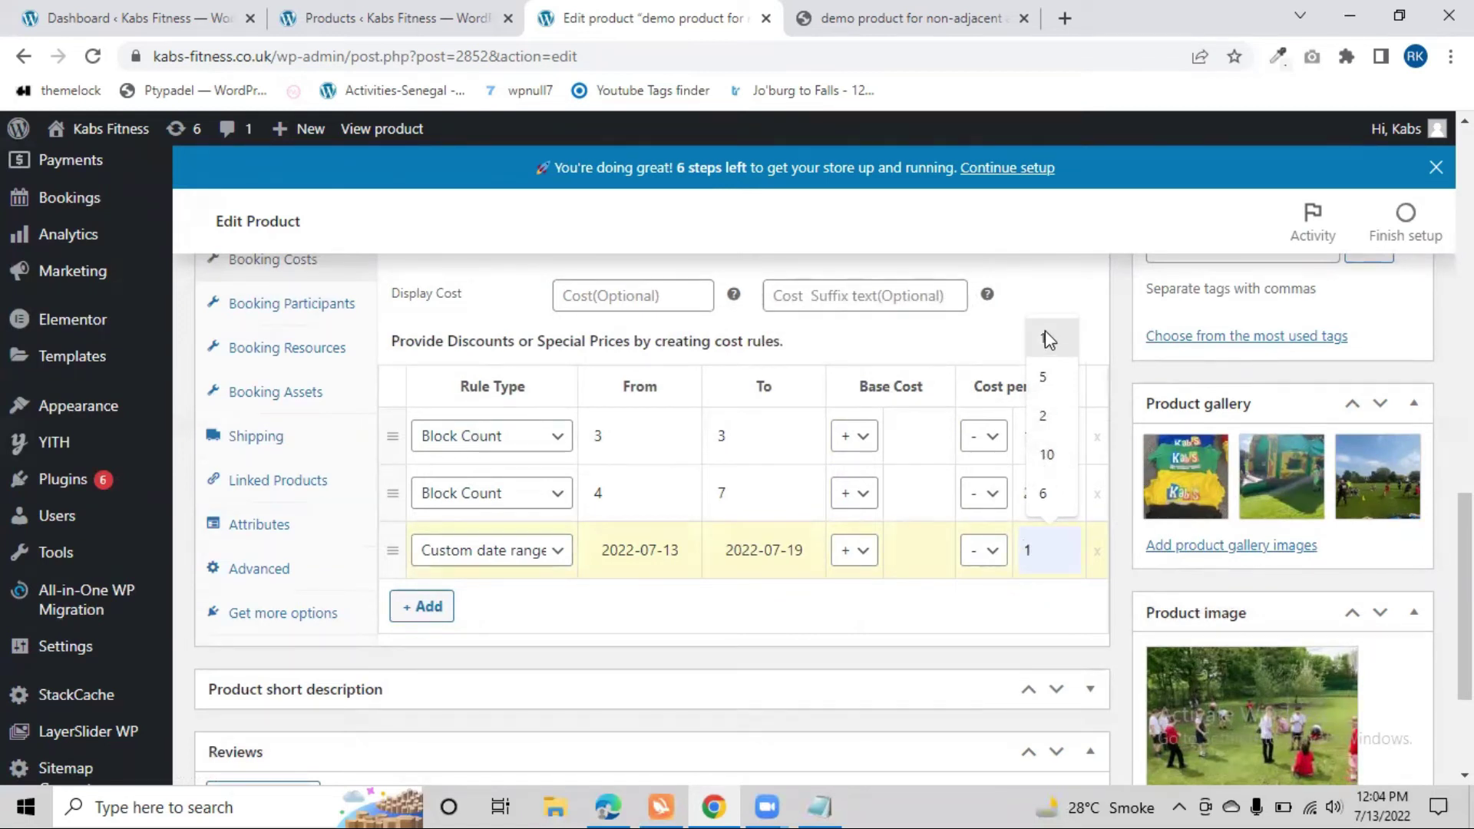
pyautogui.click(1047, 383)
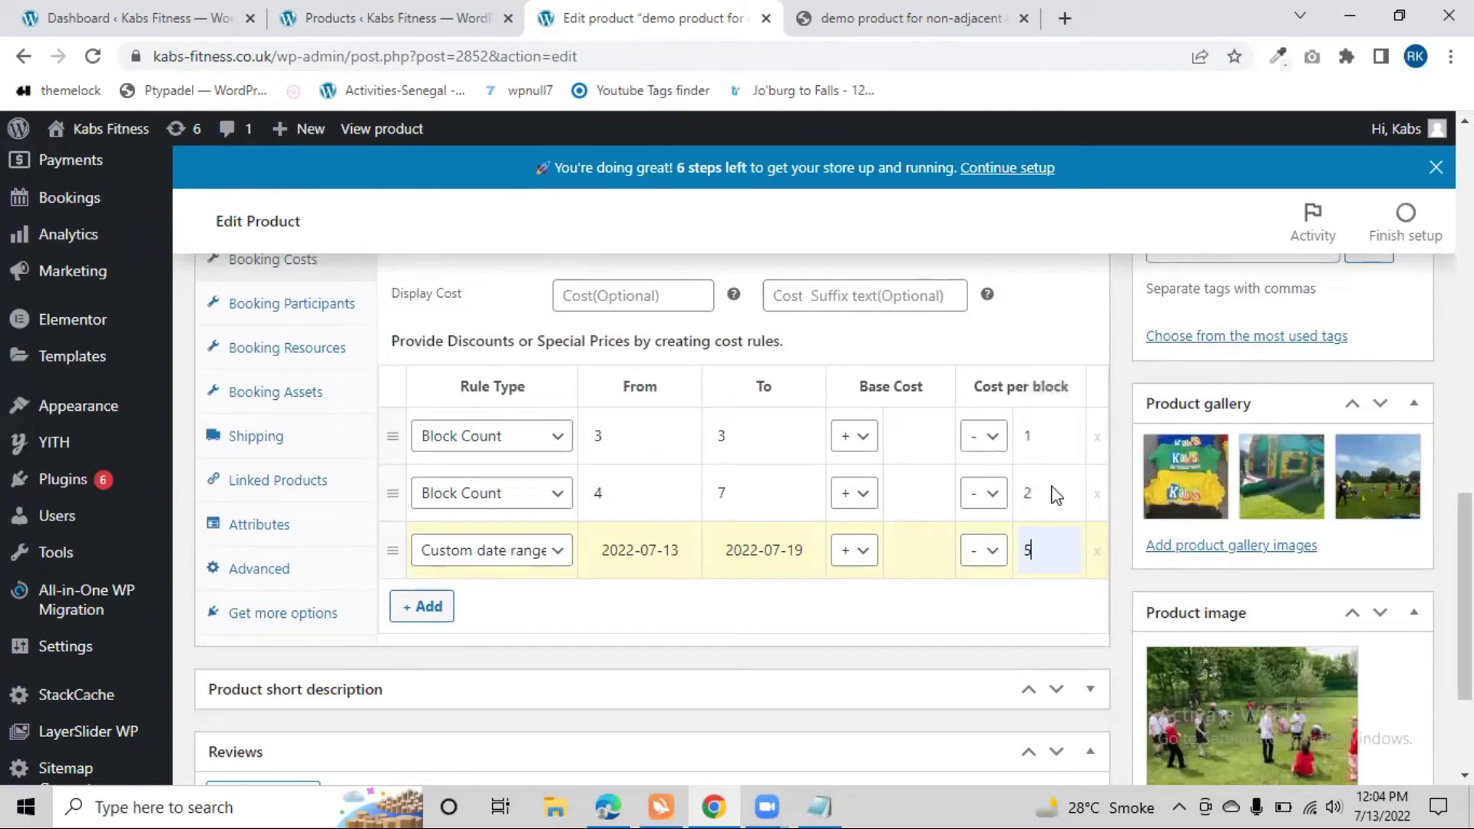
# Set the custom date range rule's cost-per-block adjustment to subtract 1.
pyautogui.click(999, 551)
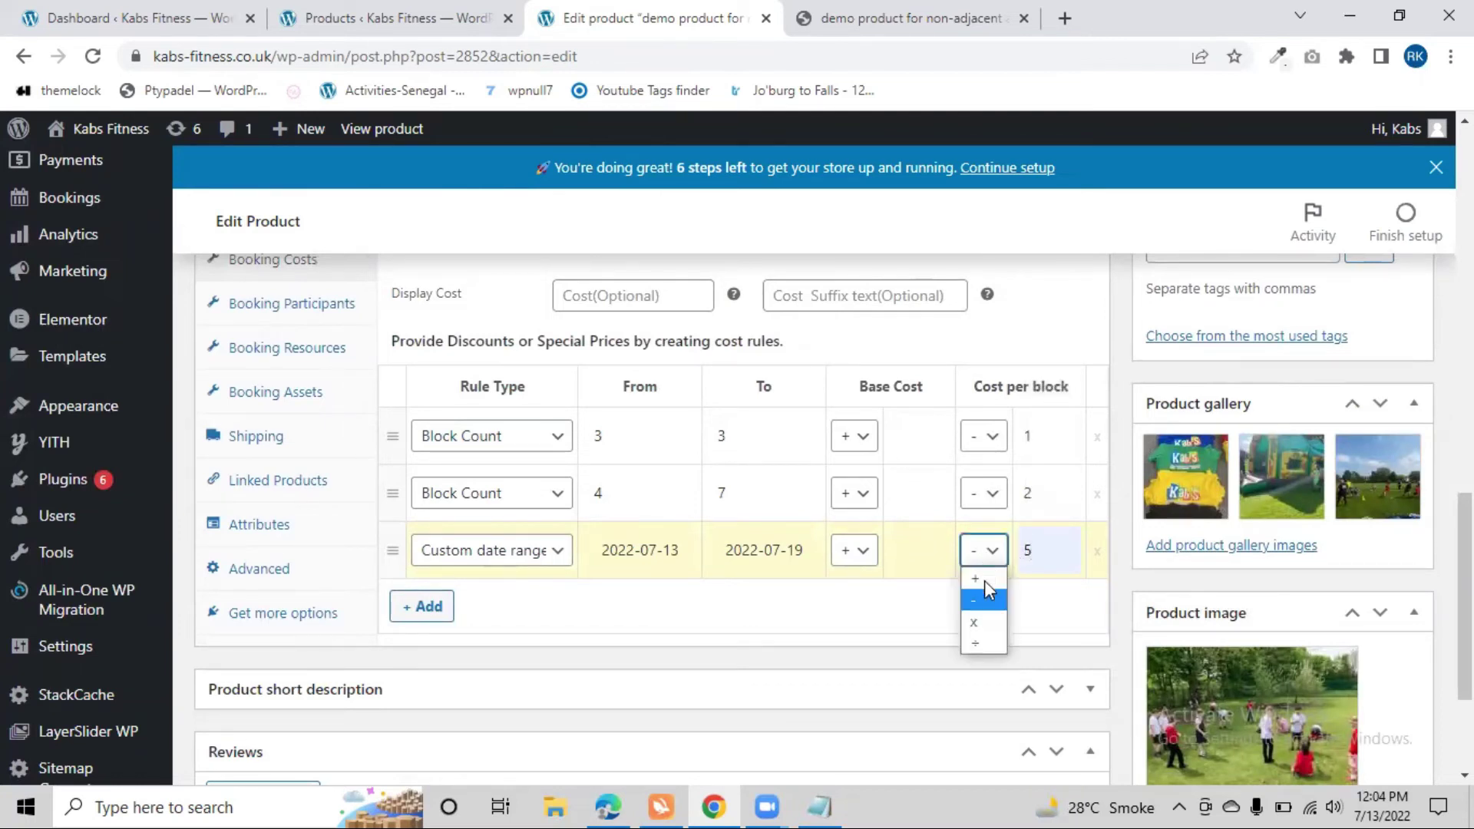
pyautogui.click(989, 576)
pyautogui.click(987, 551)
pyautogui.click(989, 593)
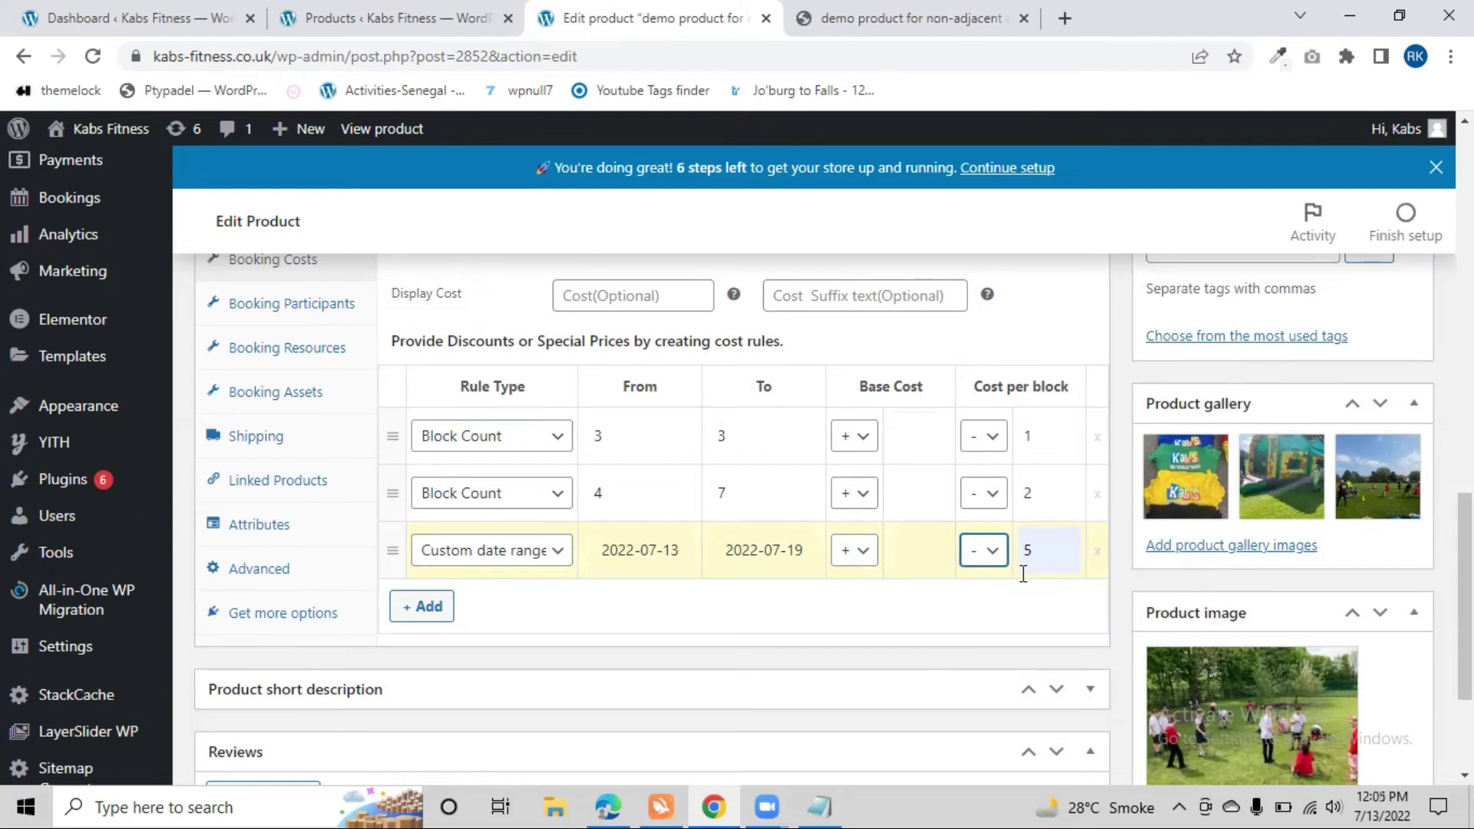
pyautogui.click(983, 550)
pyautogui.click(973, 606)
pyautogui.doubleClick(1041, 551)
pyautogui.write('1')
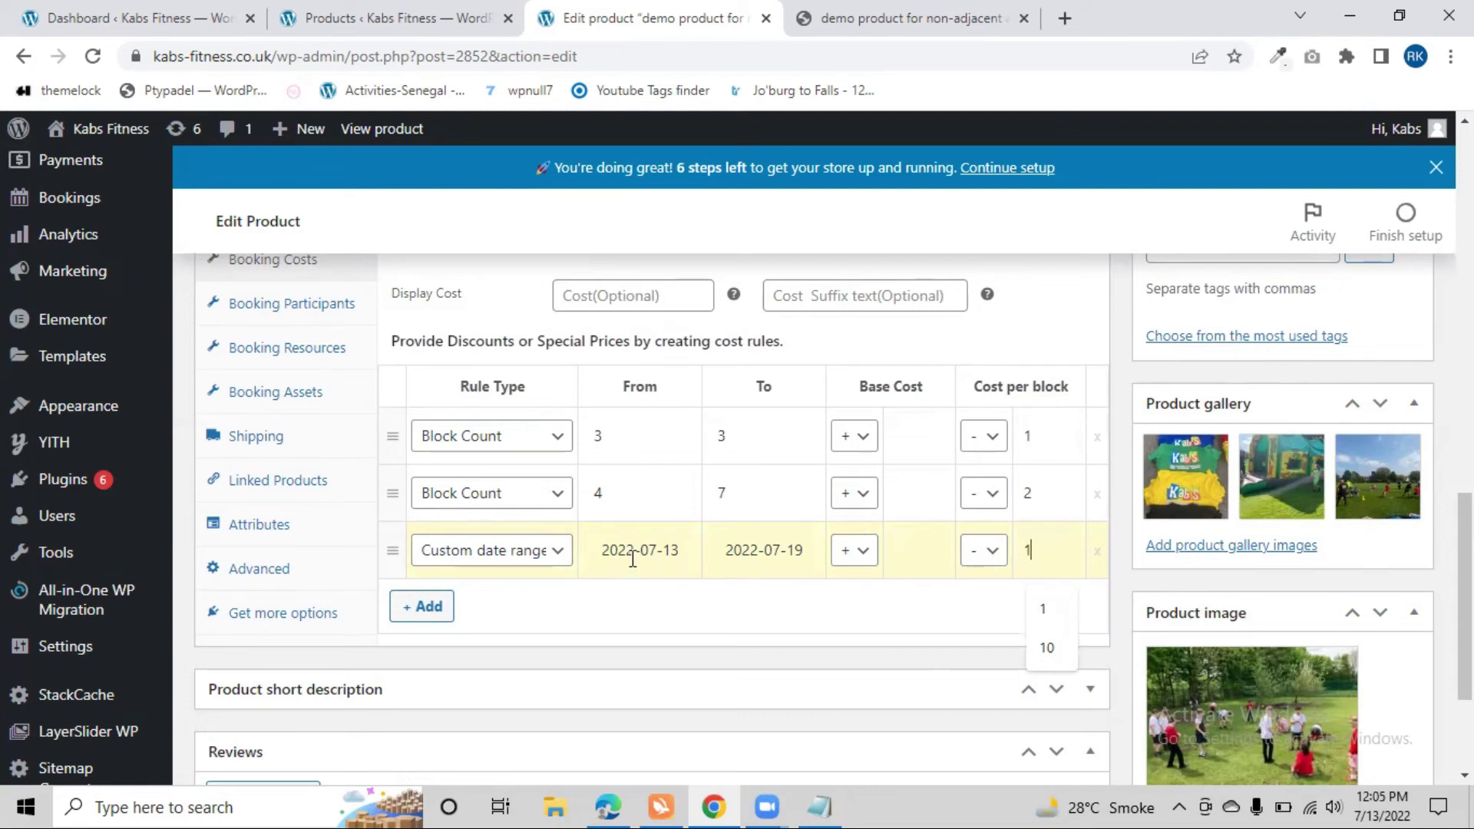
# Check the rule's start and end dates, then update the product to save the custom date range rule.
pyautogui.doubleClick(665, 549)
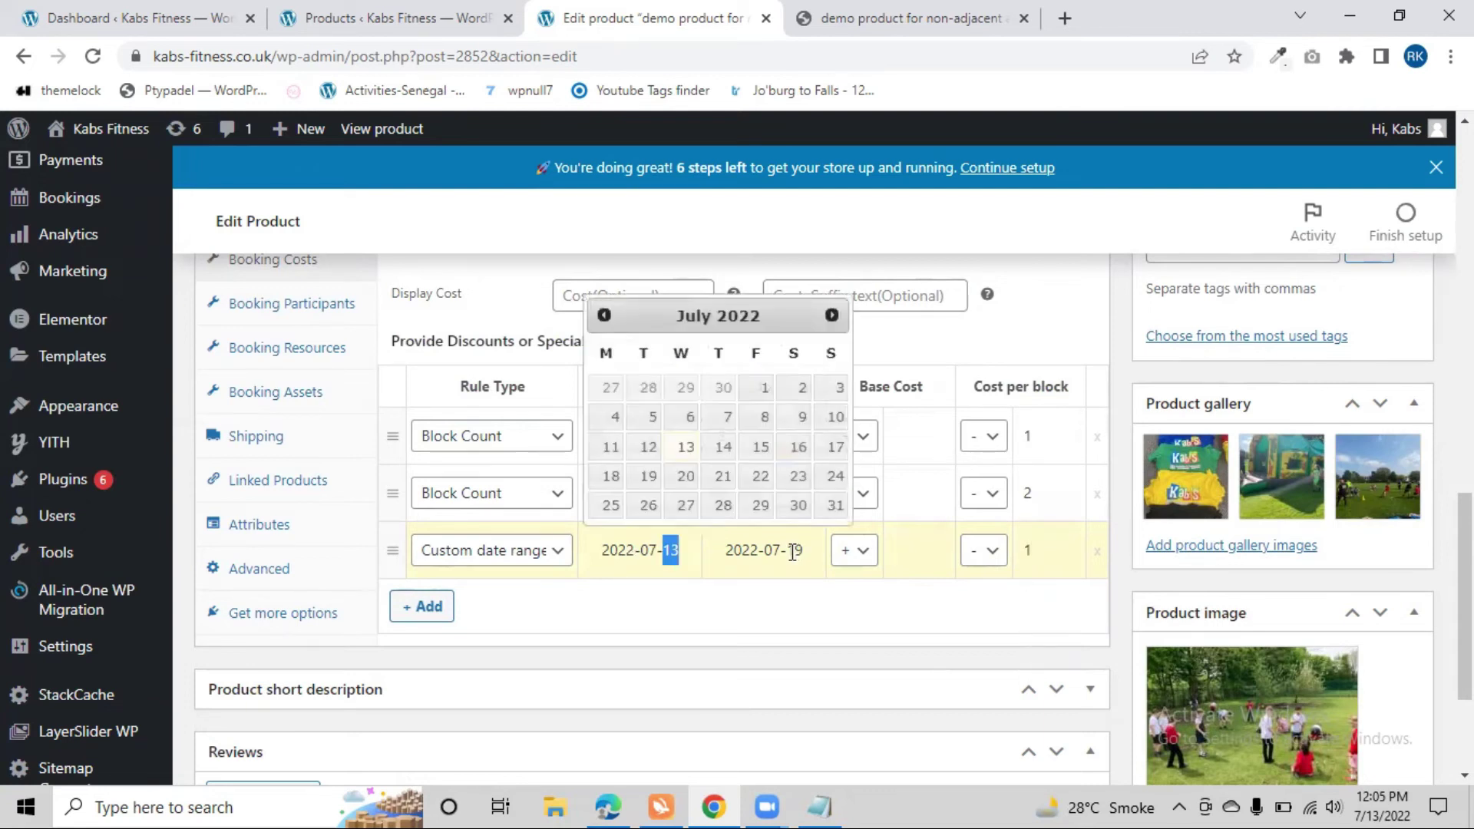
pyautogui.doubleClick(794, 550)
pyautogui.click(863, 11)
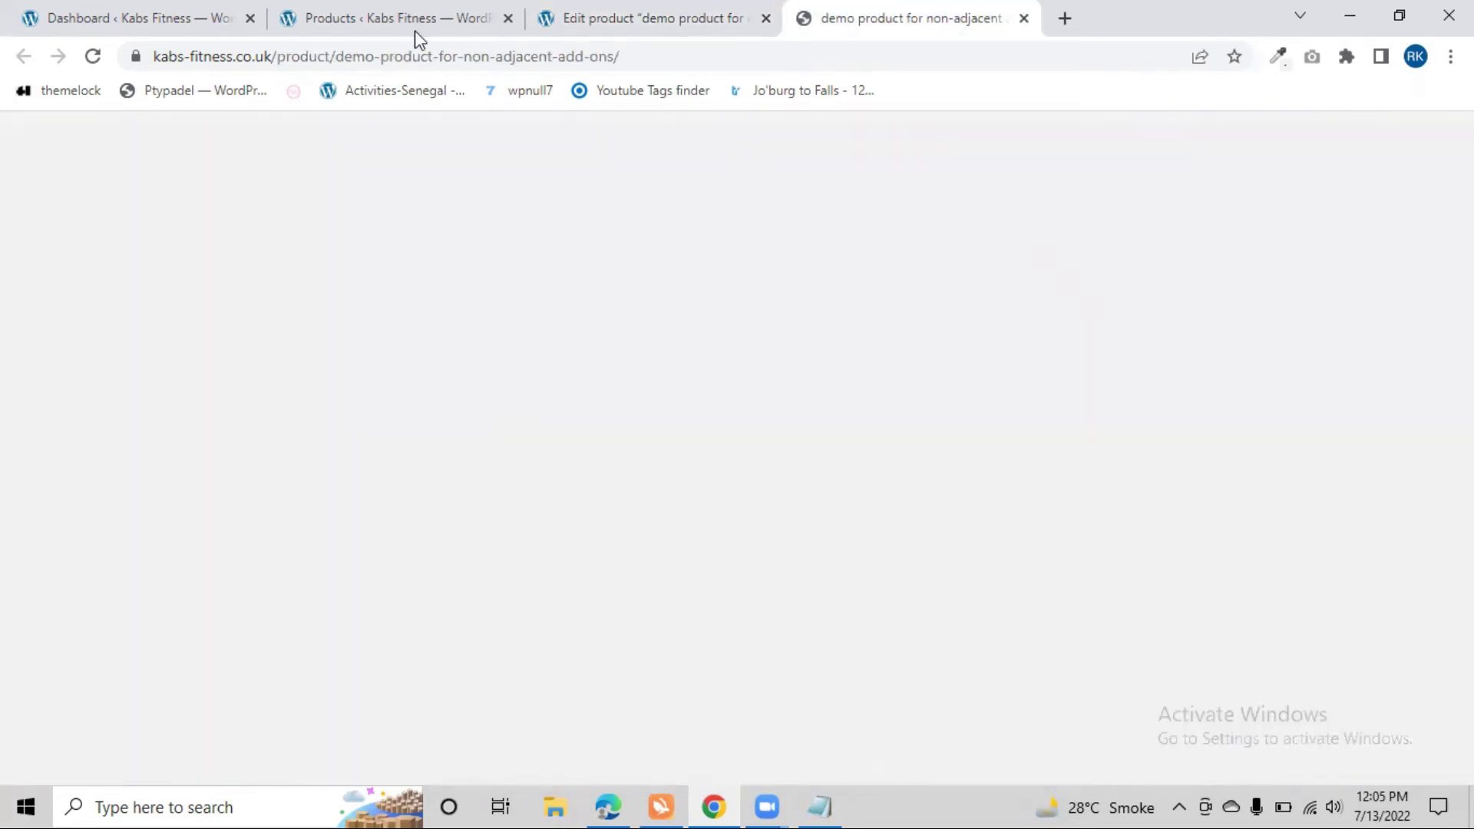
pyautogui.click(92, 56)
pyautogui.click(430, 17)
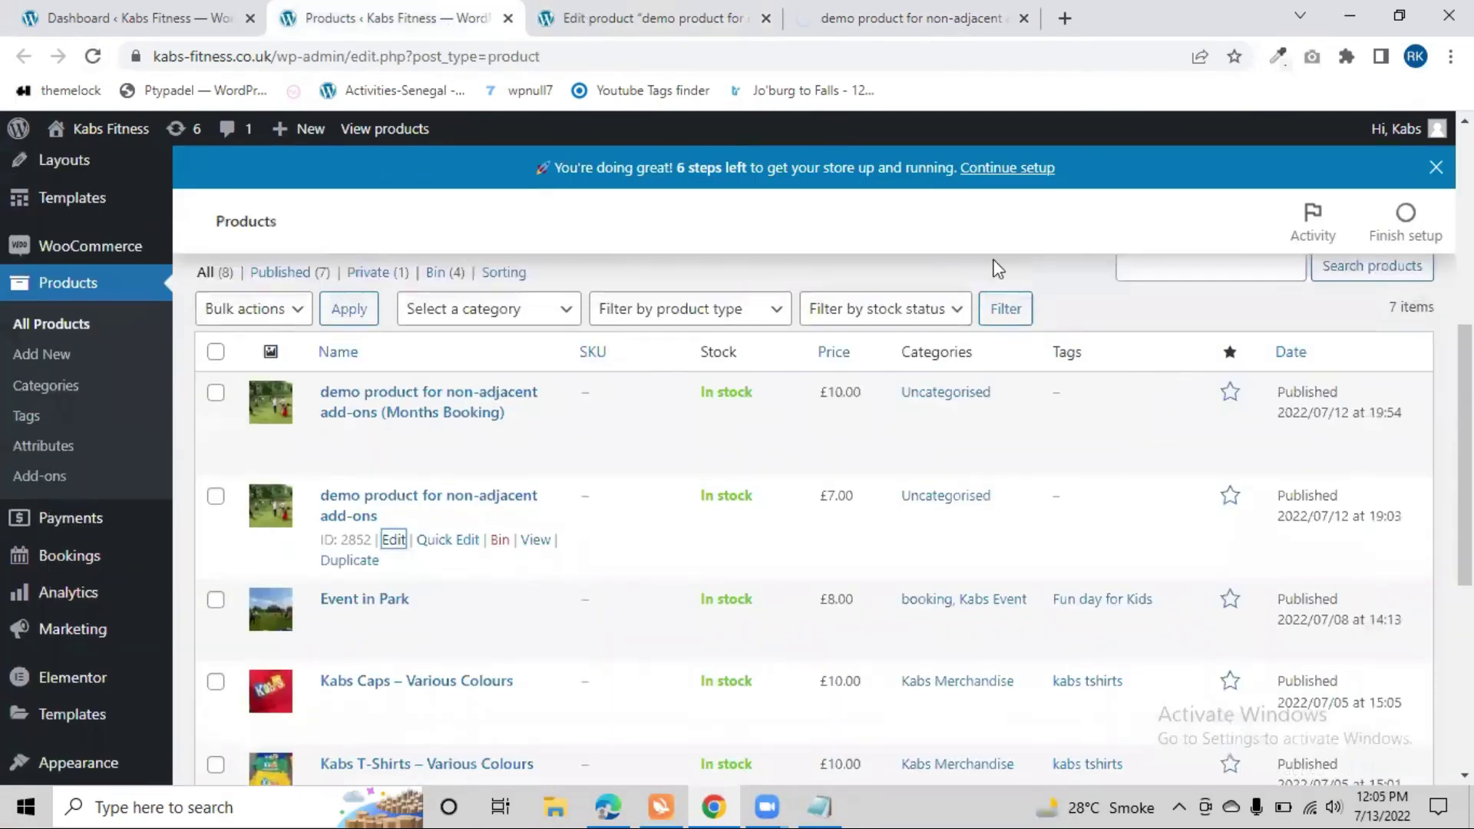
pyautogui.click(637, 18)
pyautogui.scroll(10, 1197, 383)
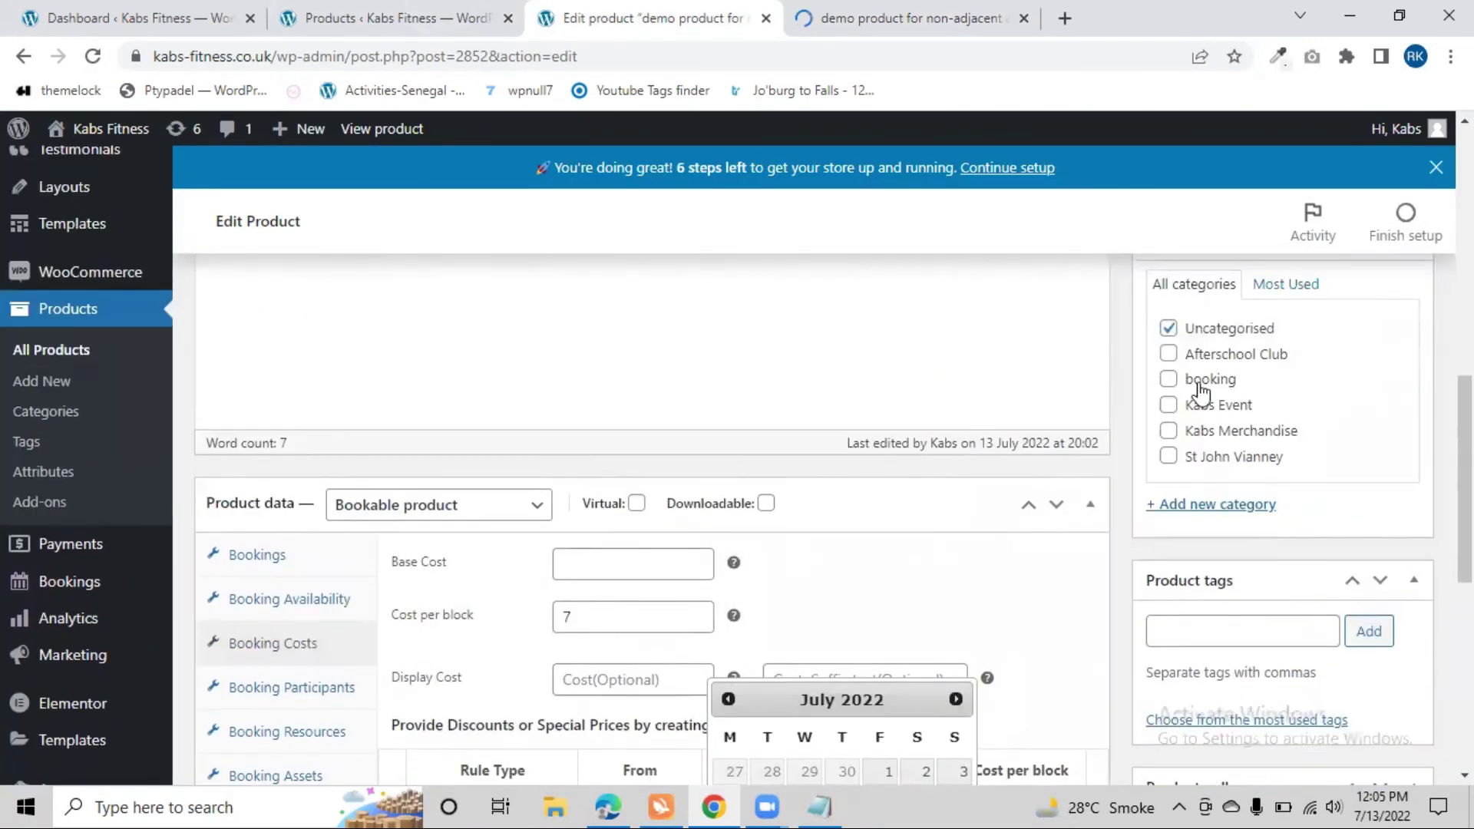
pyautogui.click(1385, 649)
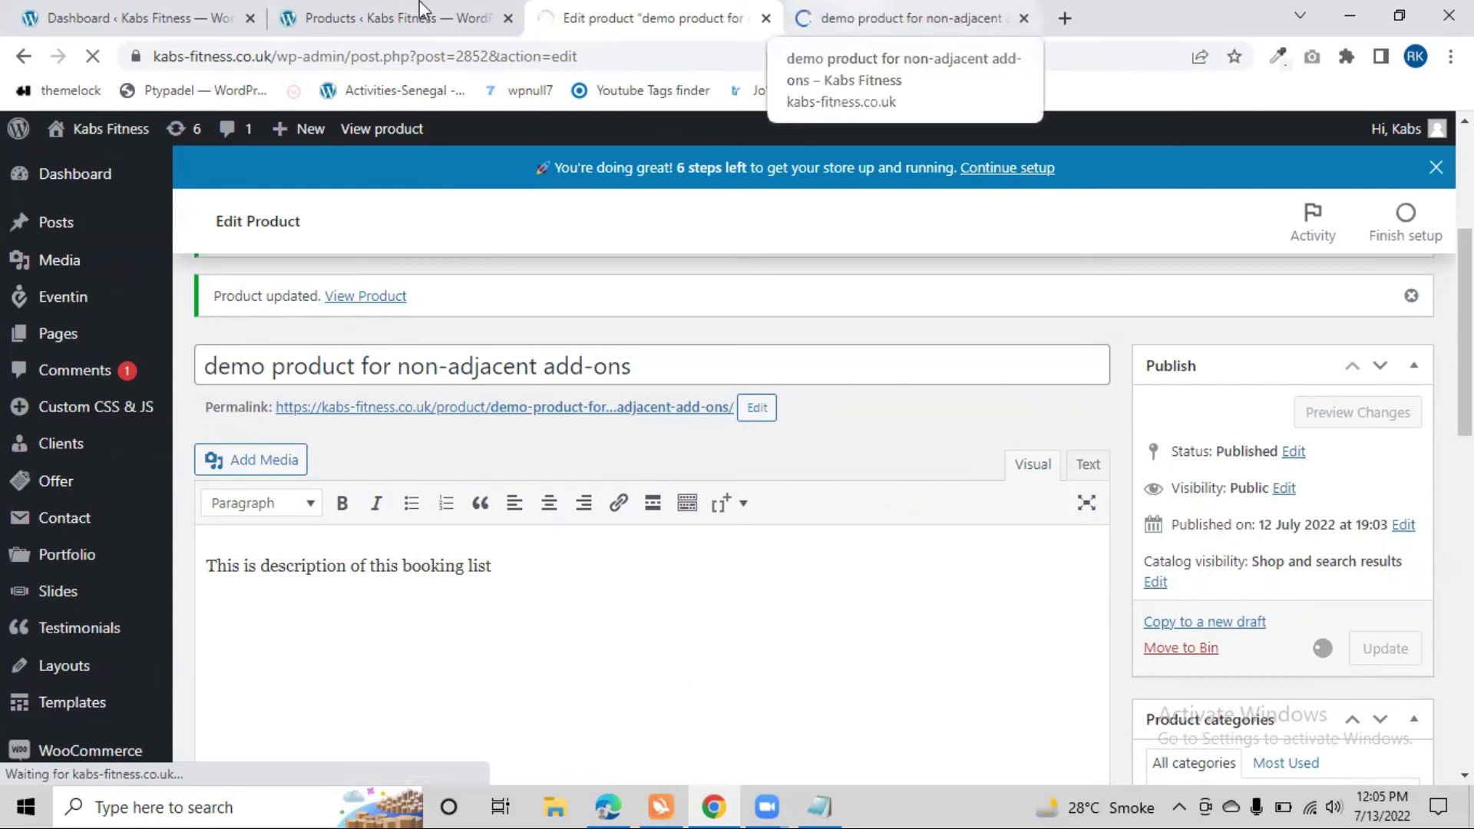
pyautogui.click(382, 9)
pyautogui.scroll(-5, 623, 258)
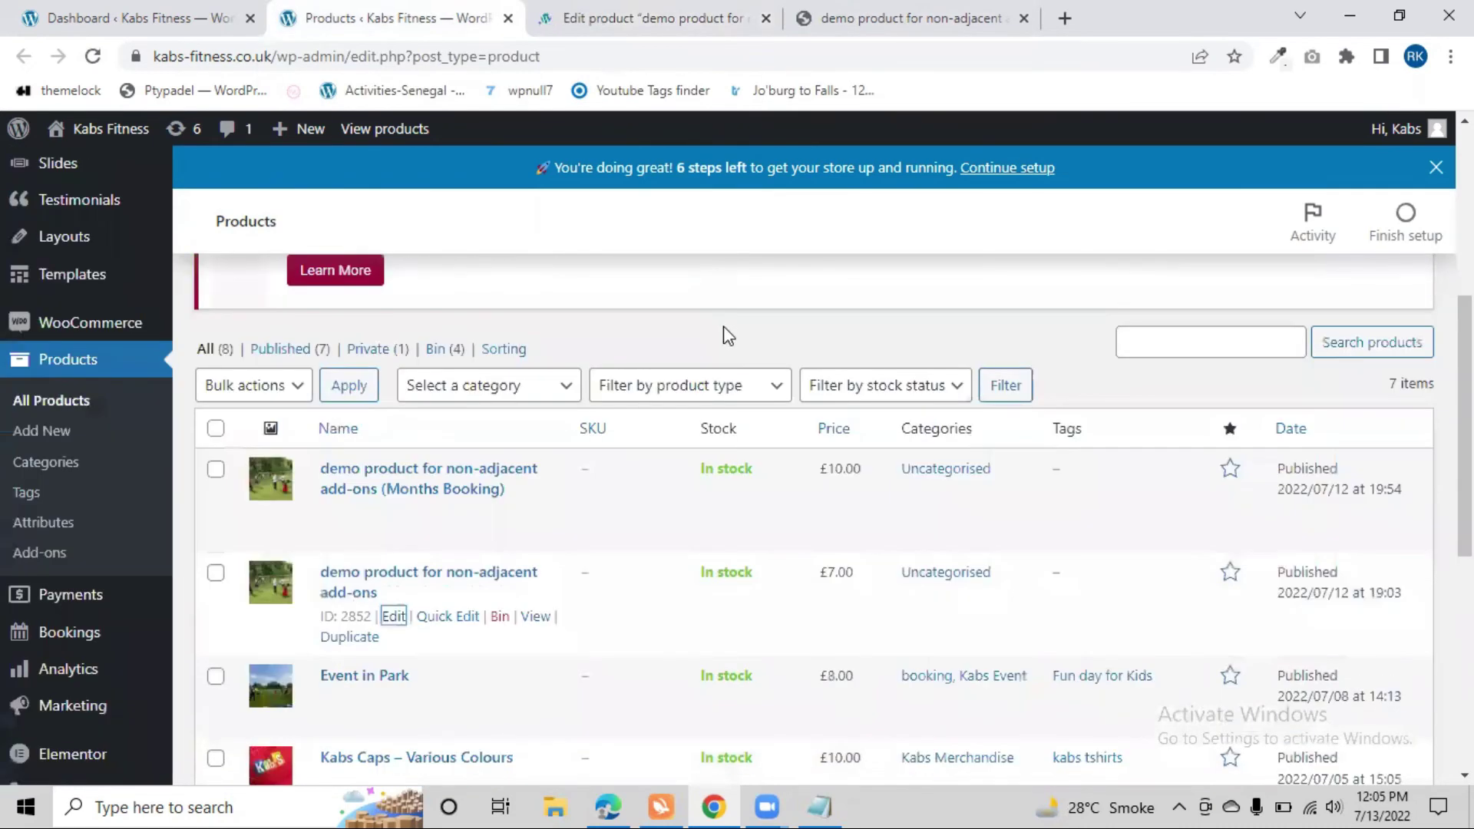
pyautogui.click(616, 31)
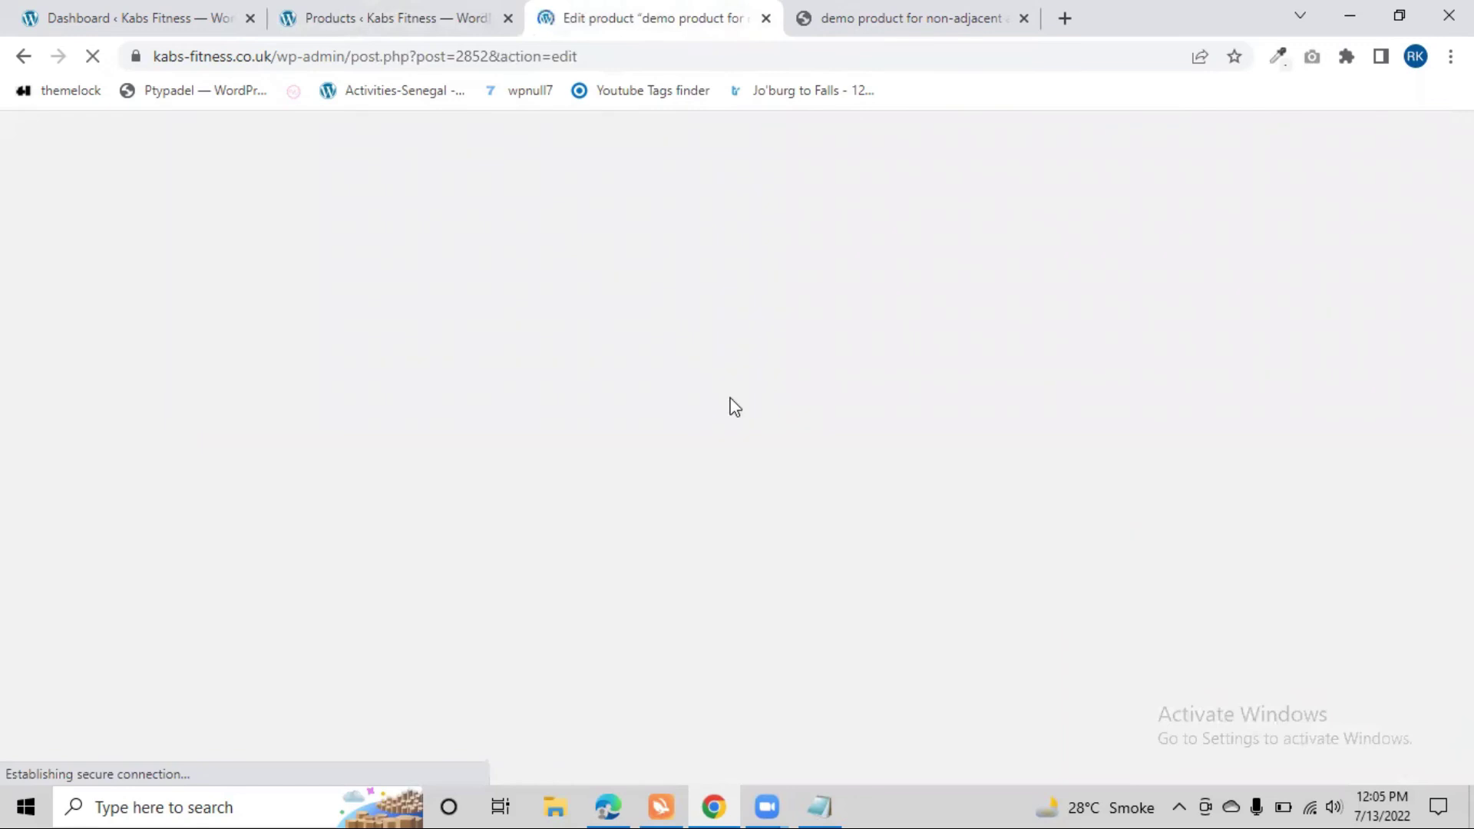
pyautogui.scroll(-10, 875, 553)
pyautogui.scroll(-12, 903, 547)
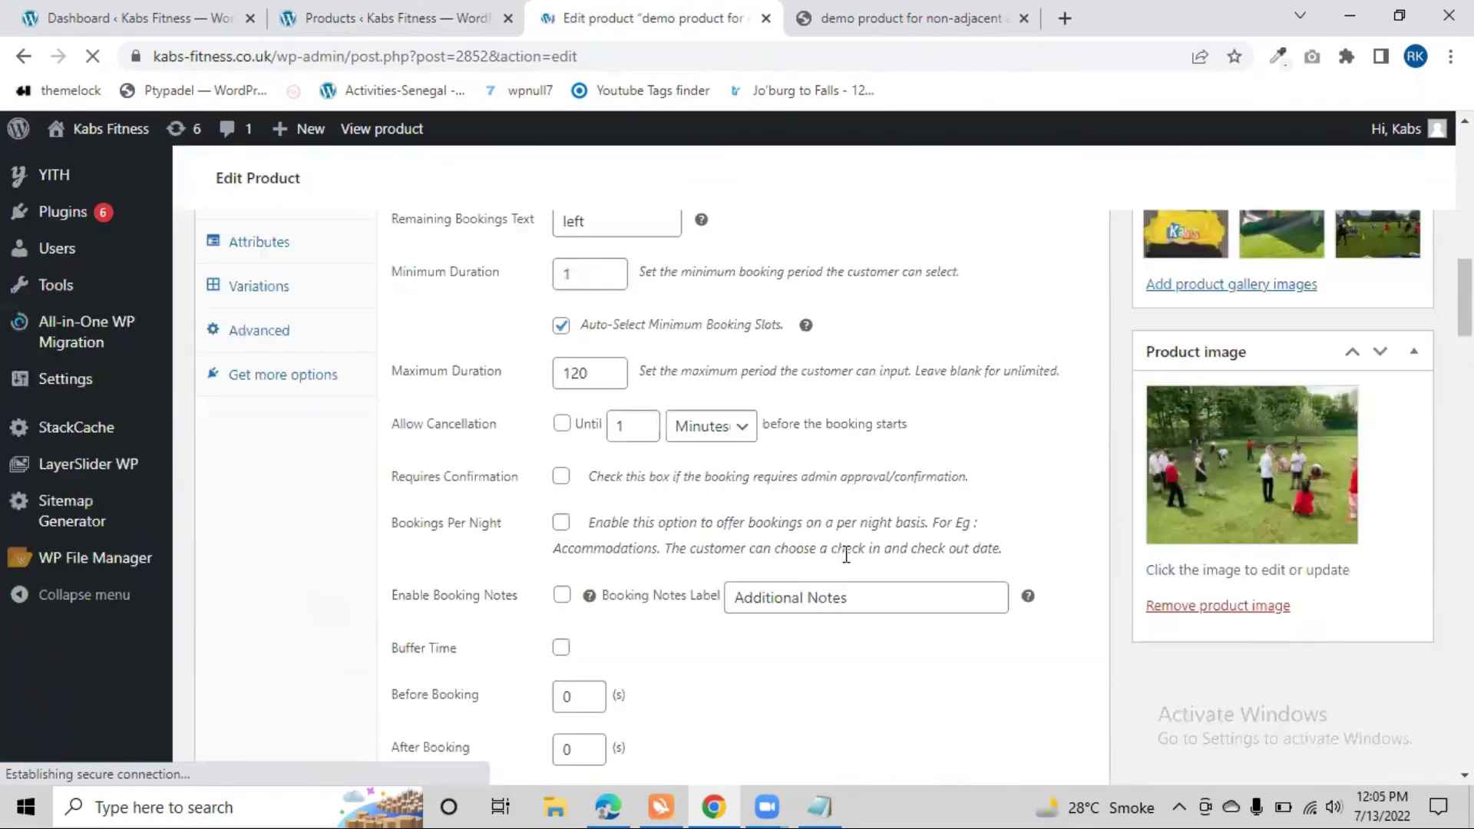
pyautogui.scroll(5, 763, 559)
pyautogui.scroll(15, 622, 483)
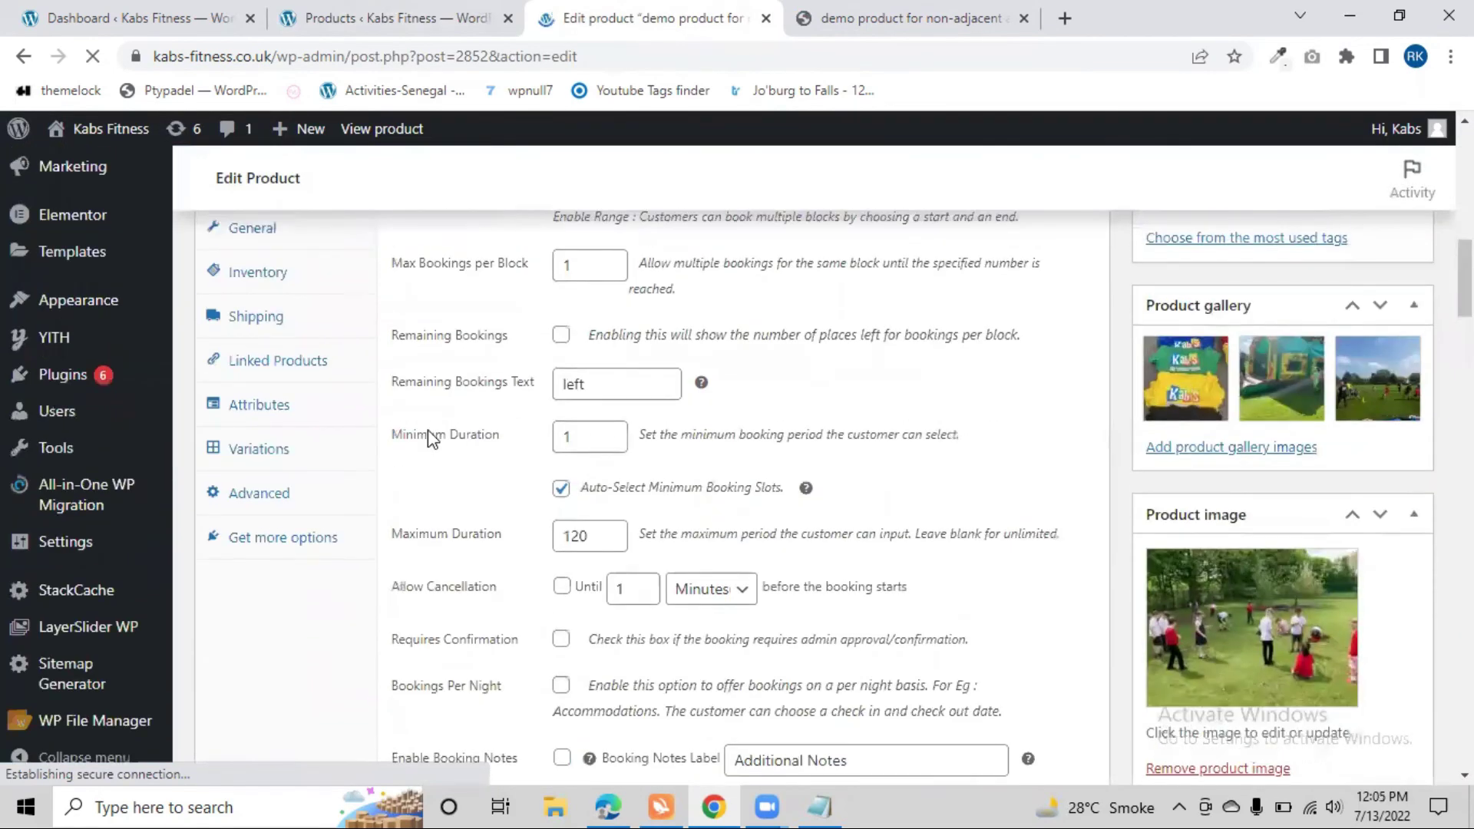
# Delete the Block Count rules for 3 and 4–7 days from the booking costs and update the product.
pyautogui.scroll(-10, 269, 528)
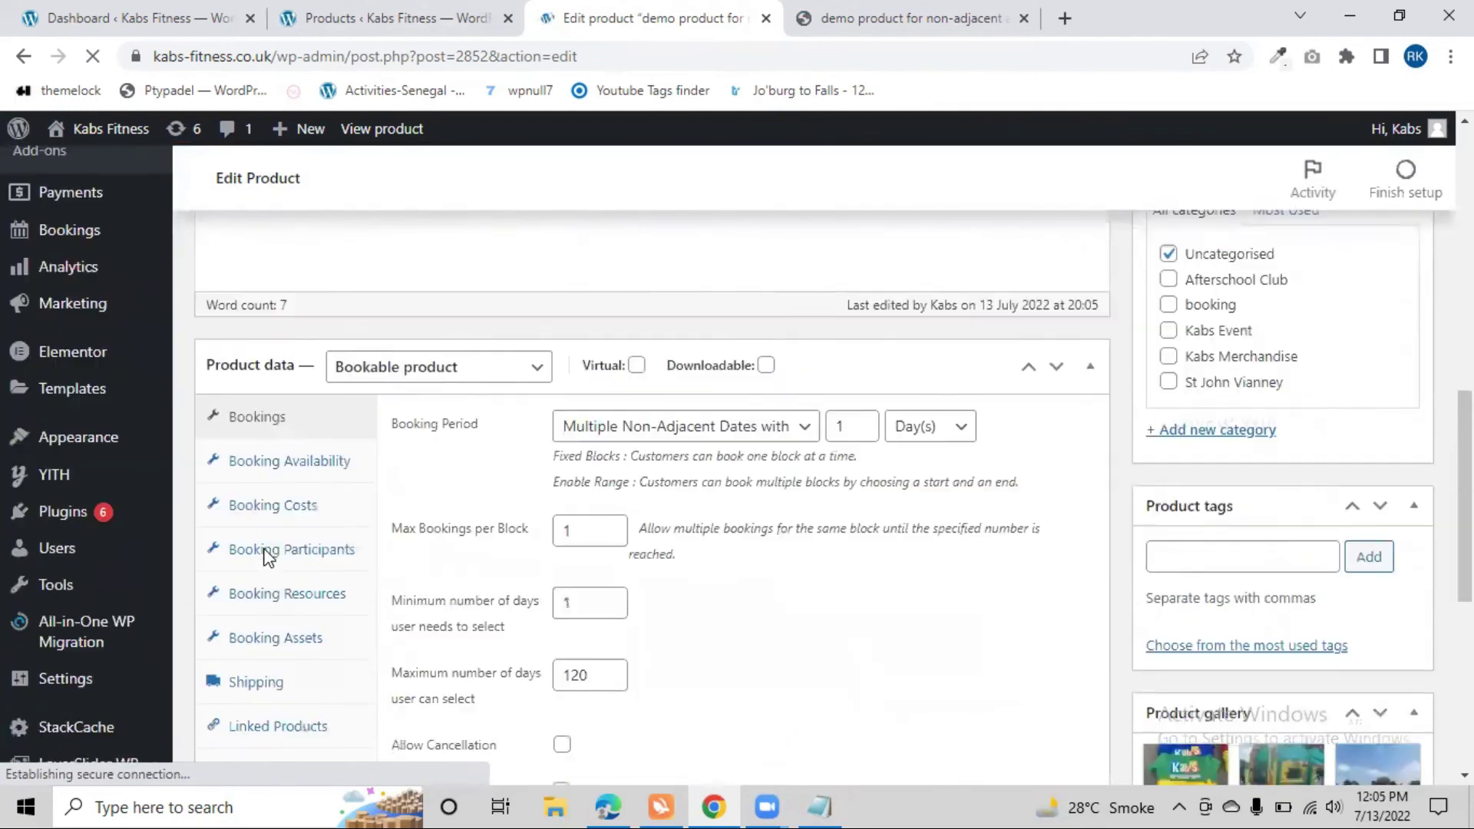
pyautogui.scroll(-5, 270, 368)
pyautogui.click(296, 433)
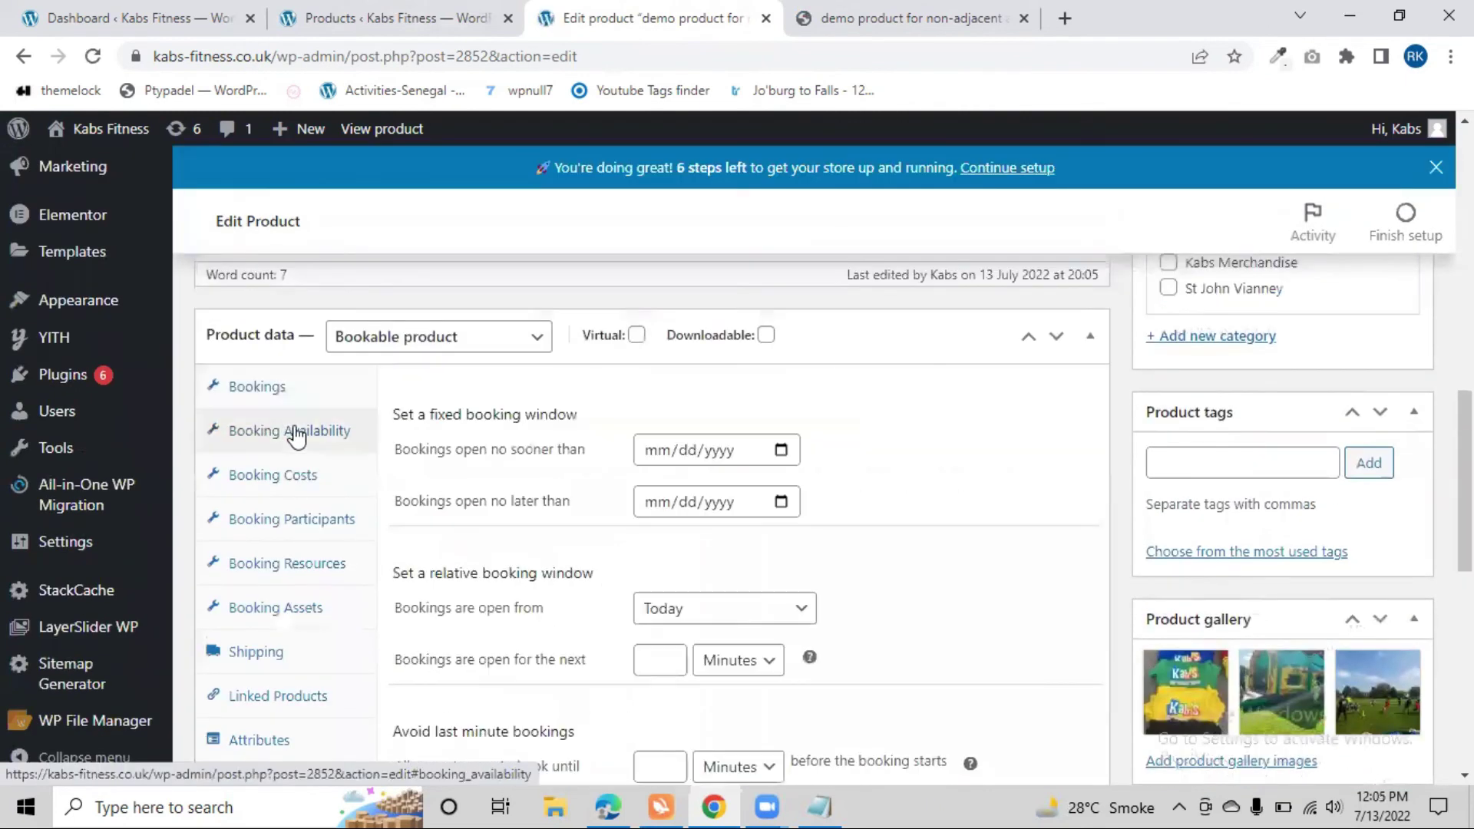
pyautogui.click(319, 492)
pyautogui.scroll(-4, 993, 645)
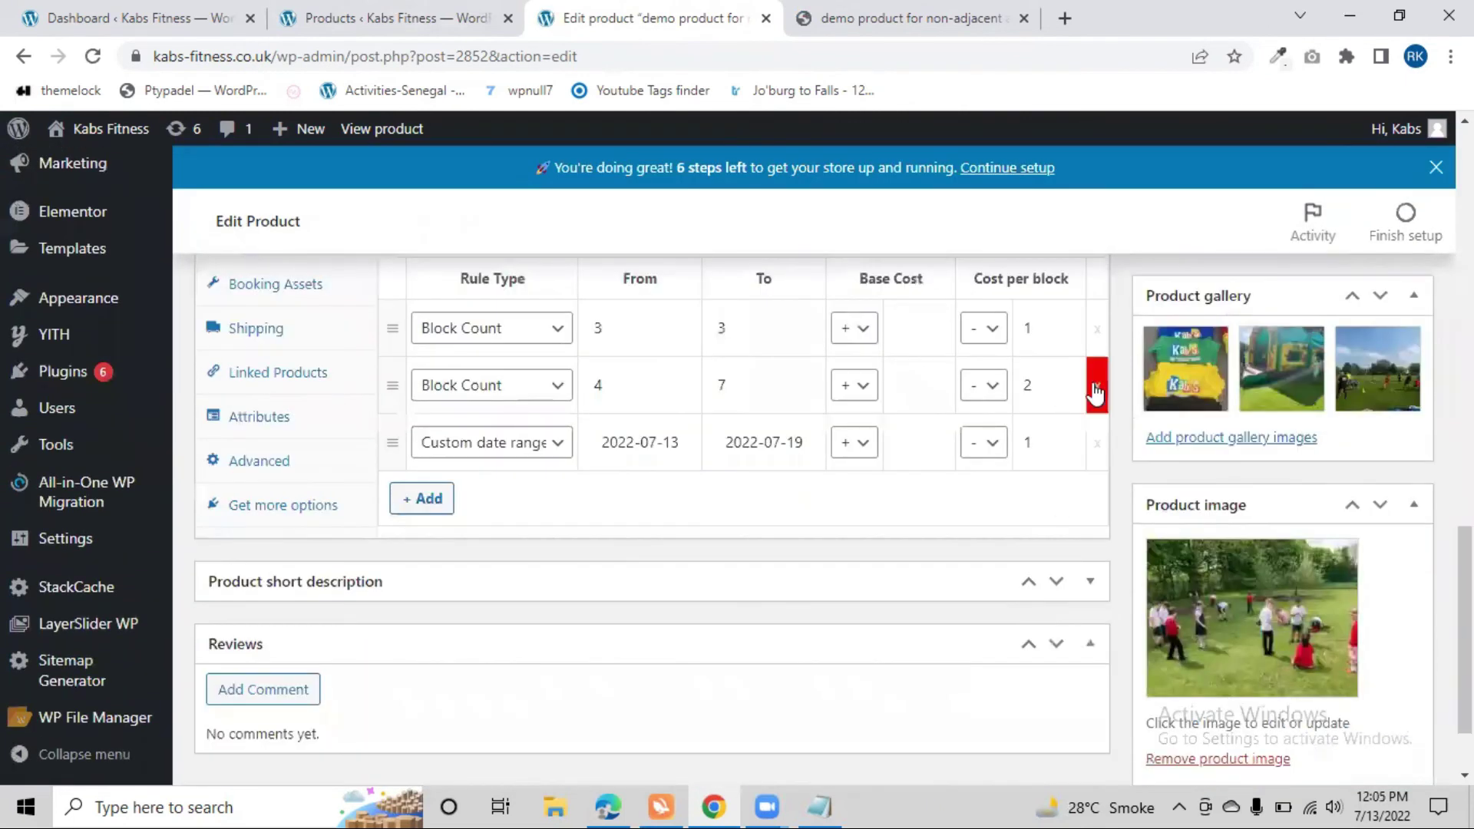
pyautogui.click(1098, 386)
pyautogui.click(1097, 328)
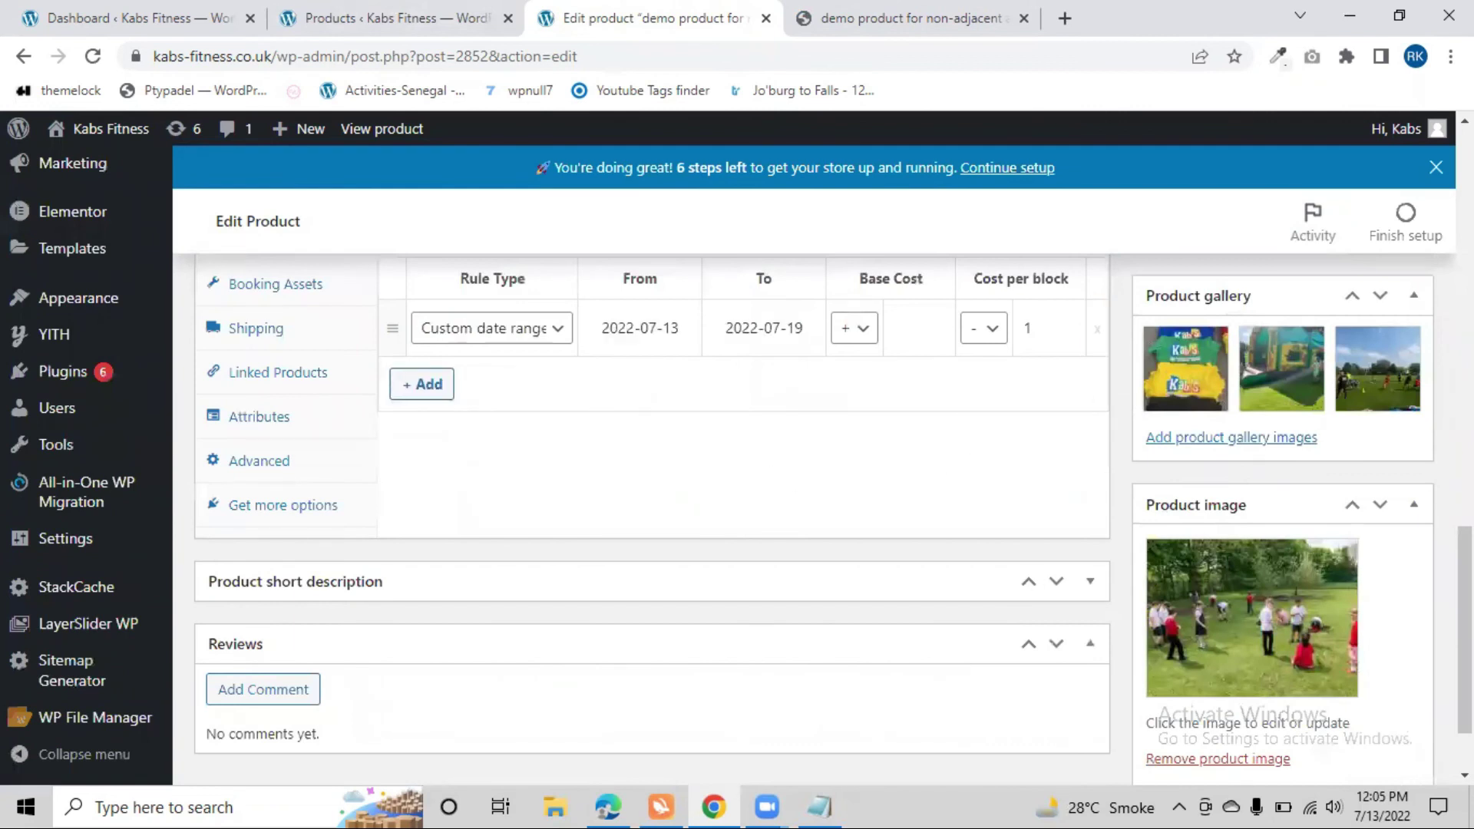
pyautogui.scroll(8, 1054, 448)
pyautogui.click(1386, 325)
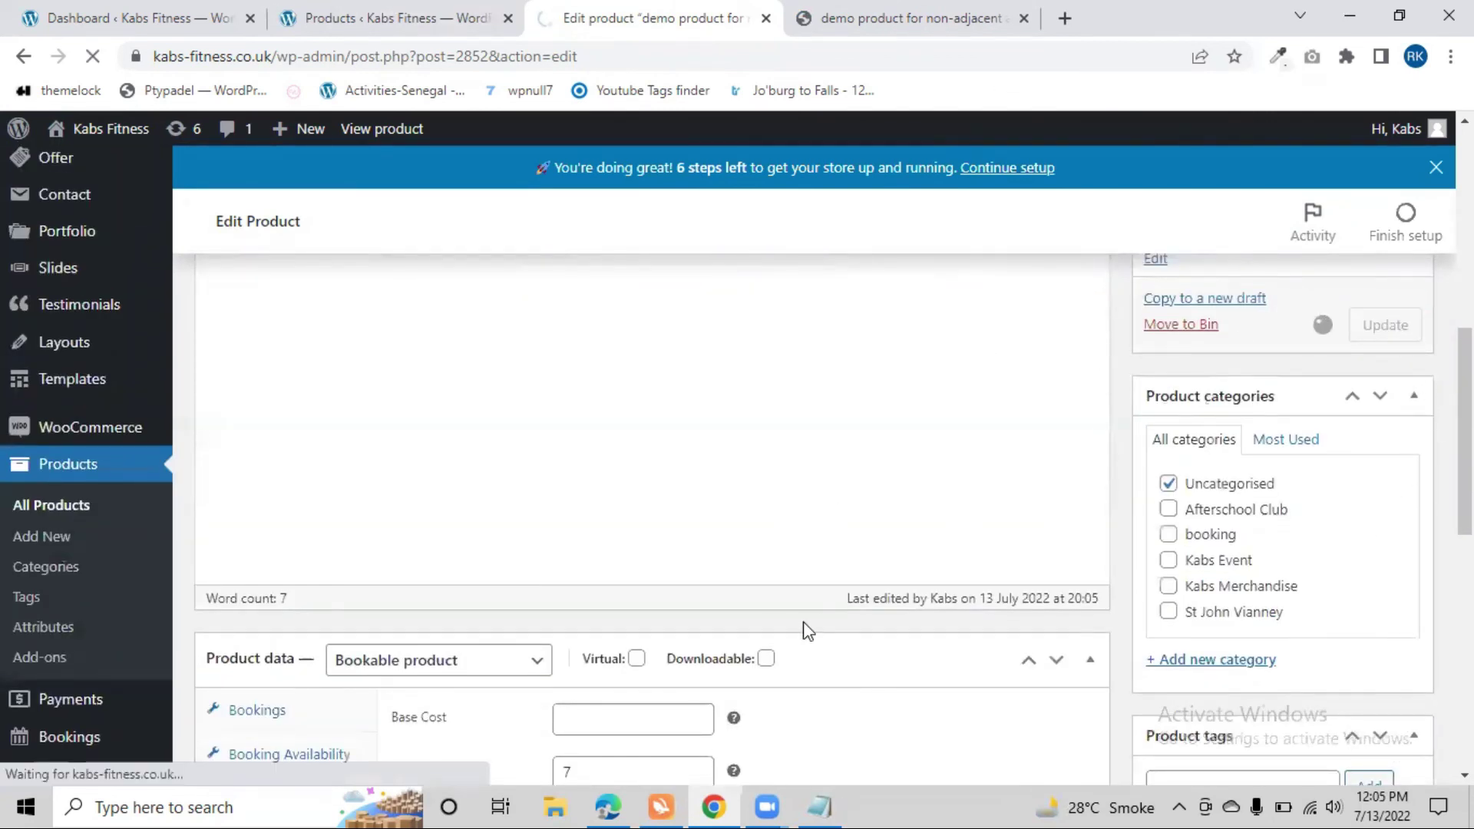
# Reload the live product page to load the date-range pricing.
pyautogui.scroll(-5, 803, 626)
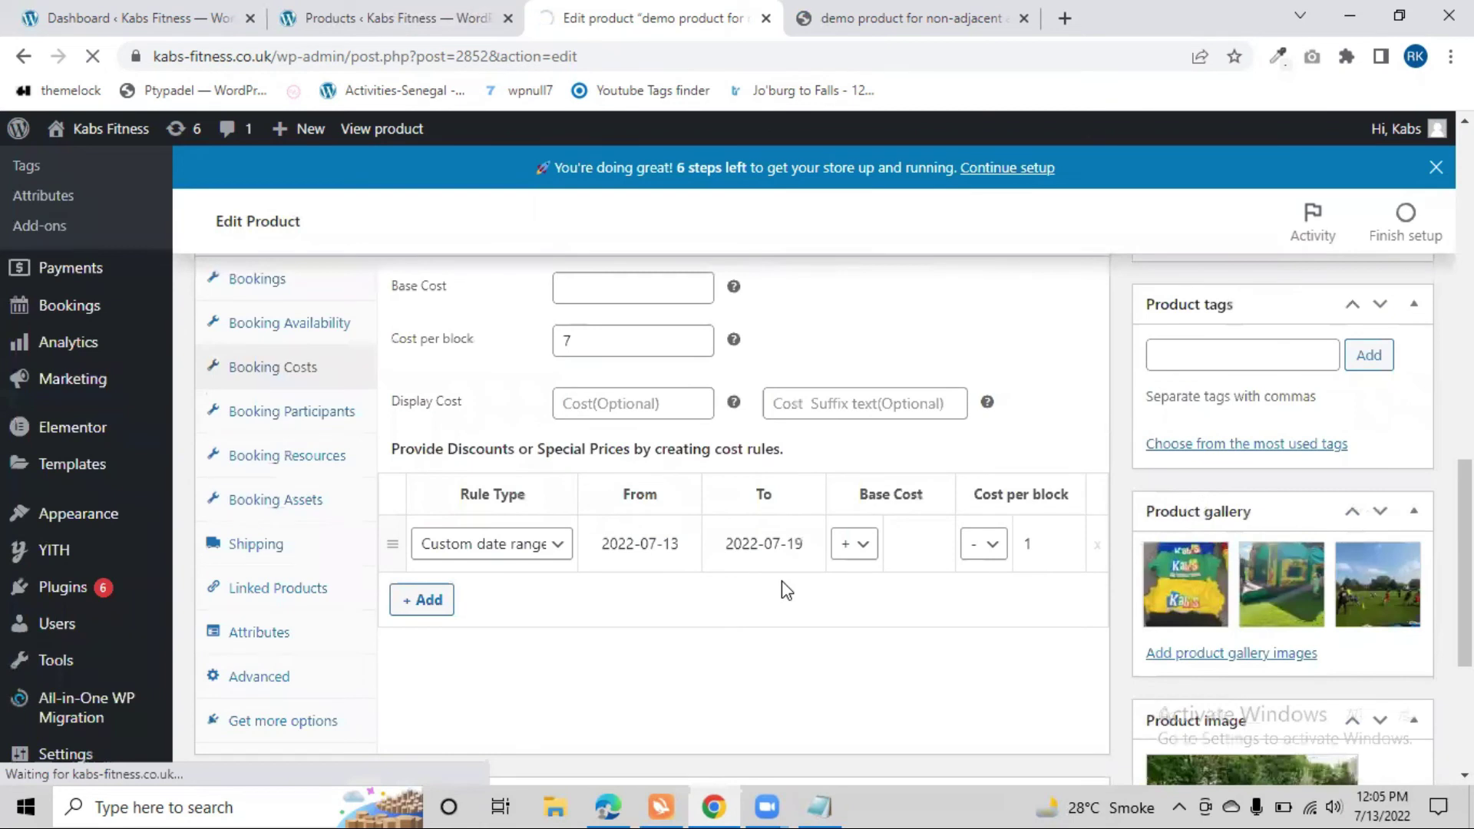
pyautogui.click(907, 18)
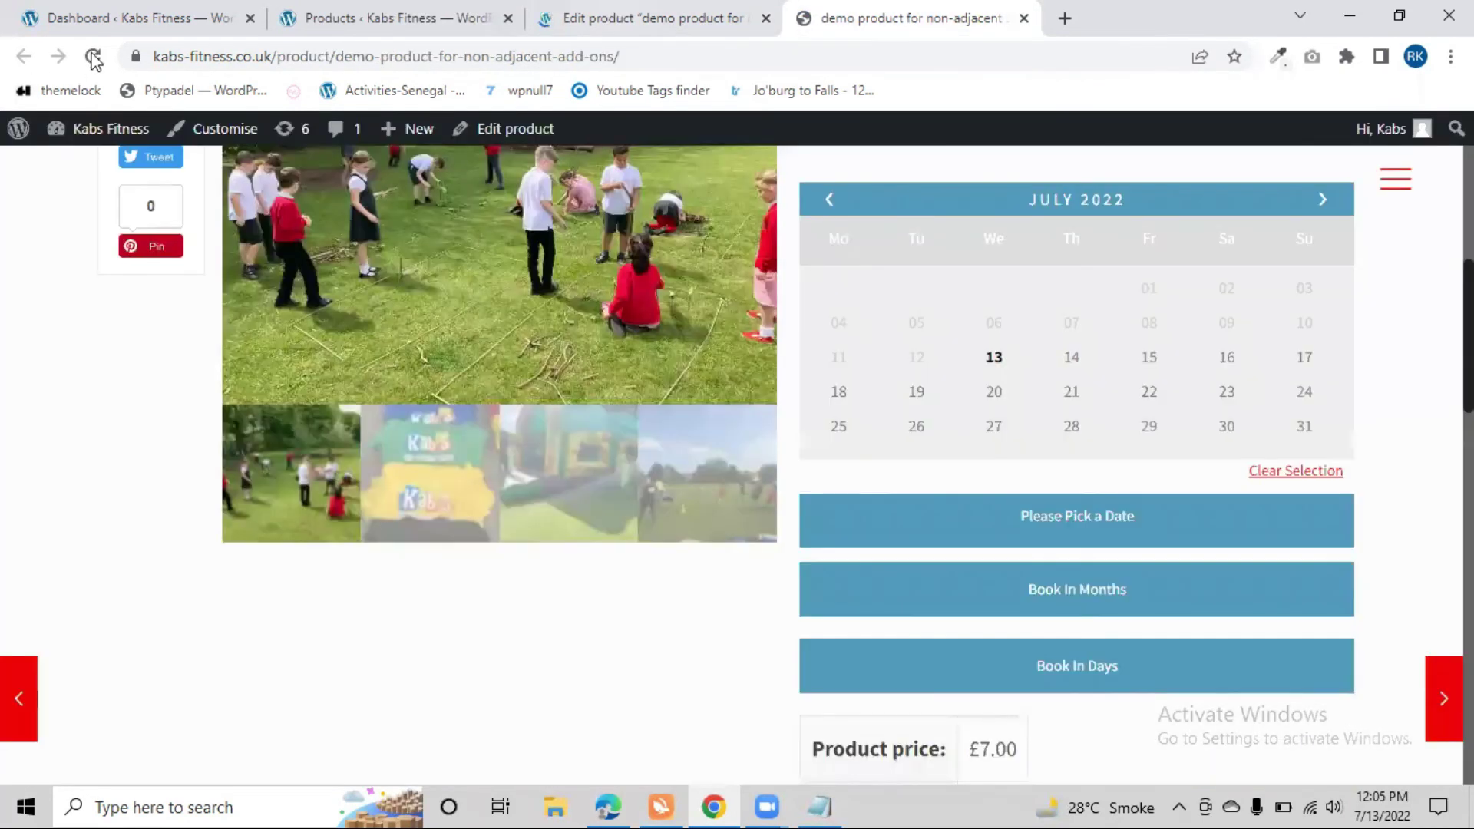
pyautogui.click(93, 58)
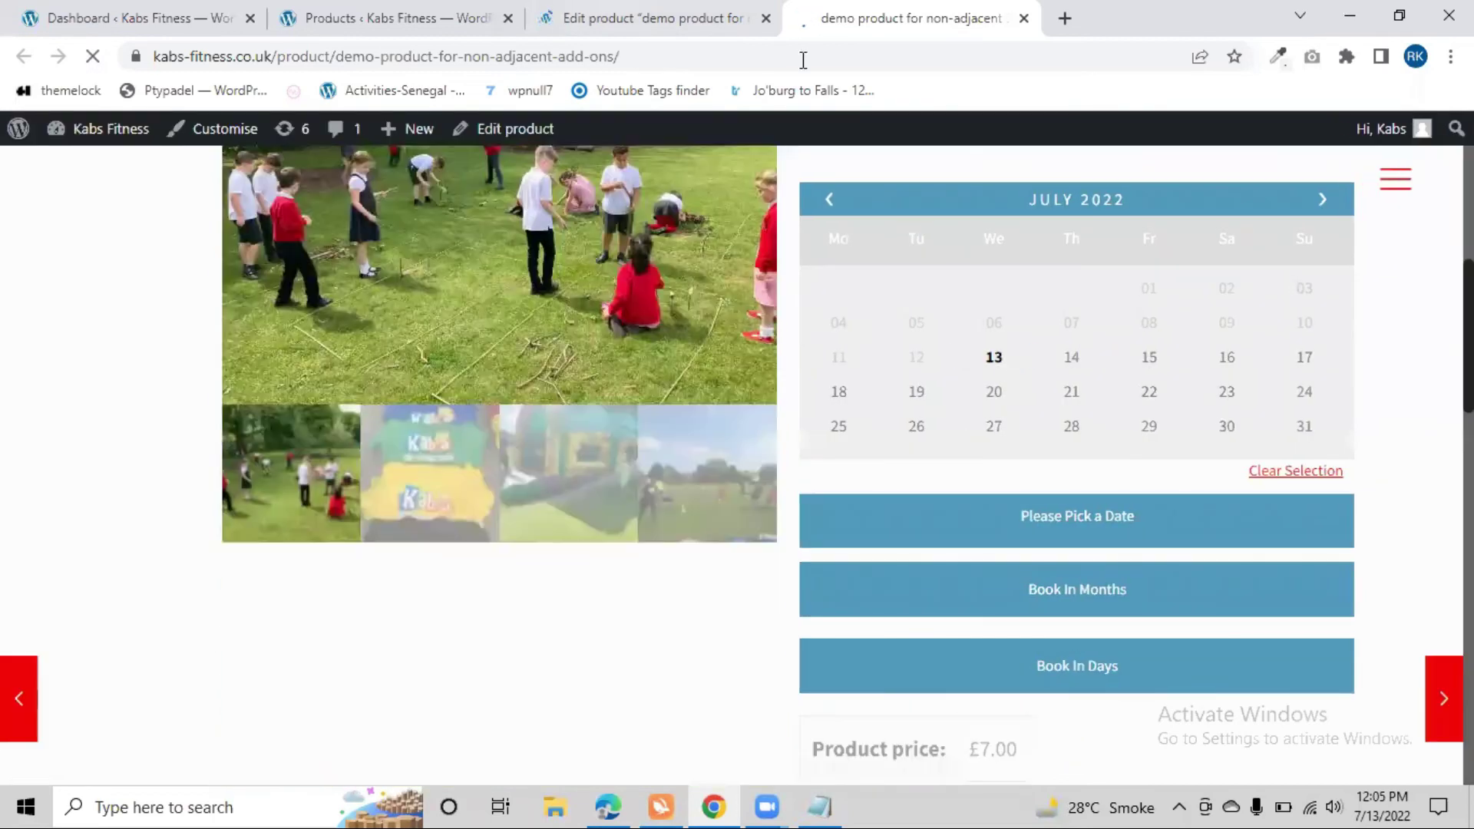
# Return to the product editor and check the saved custom date range rule in the booking costs.
pyautogui.click(652, 15)
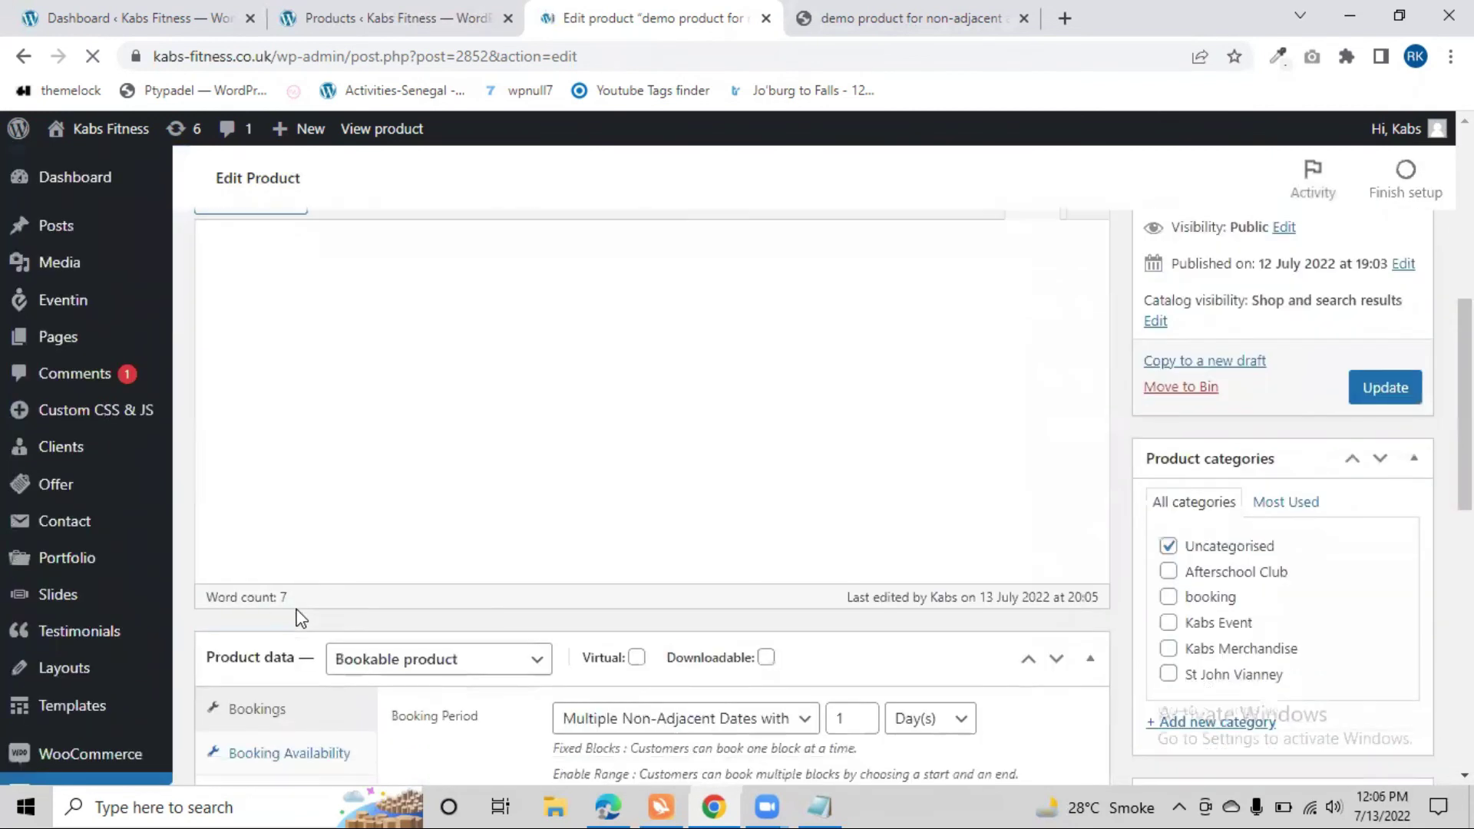
pyautogui.scroll(-5, 293, 741)
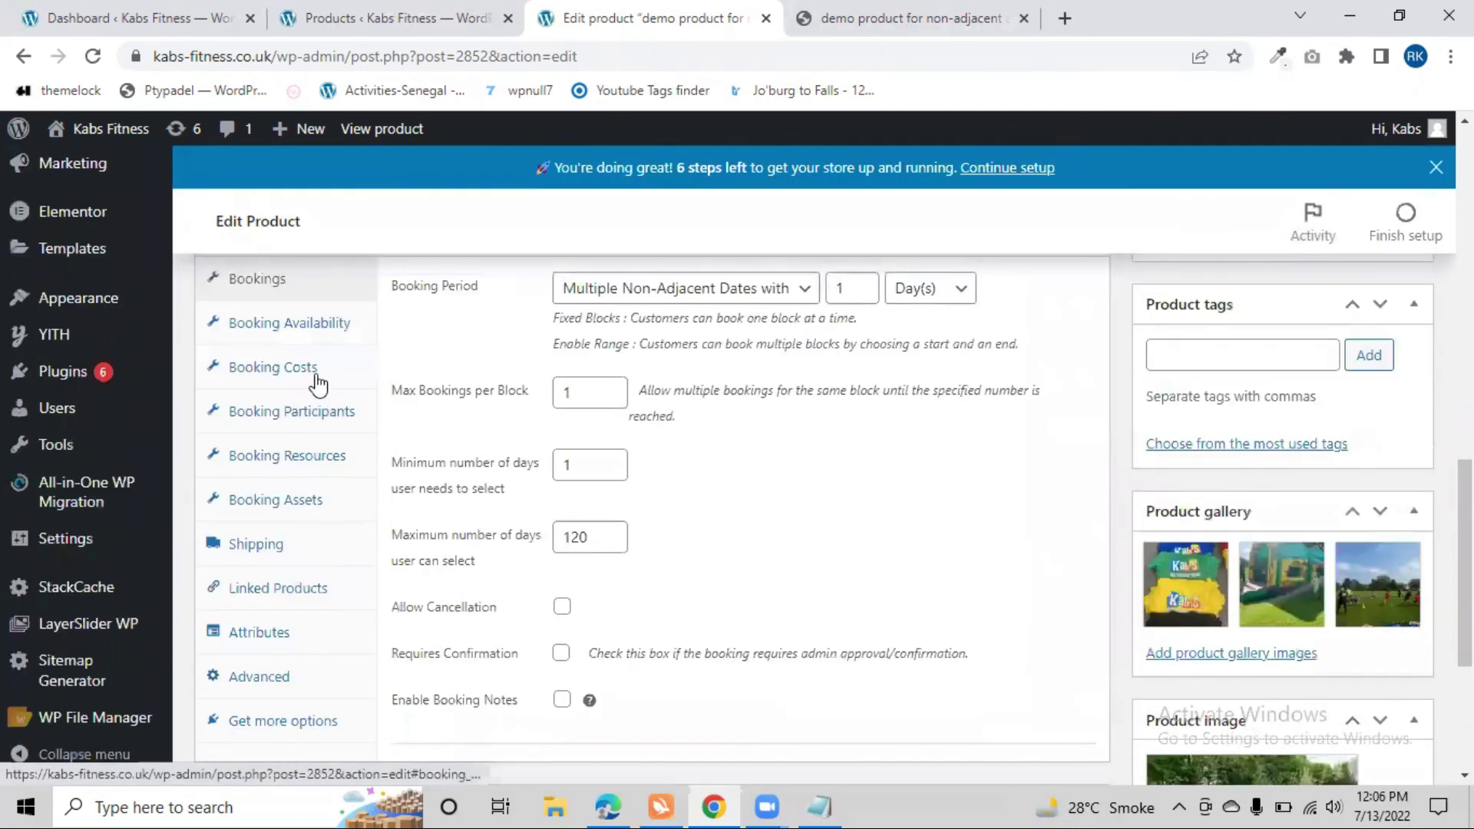
pyautogui.click(307, 371)
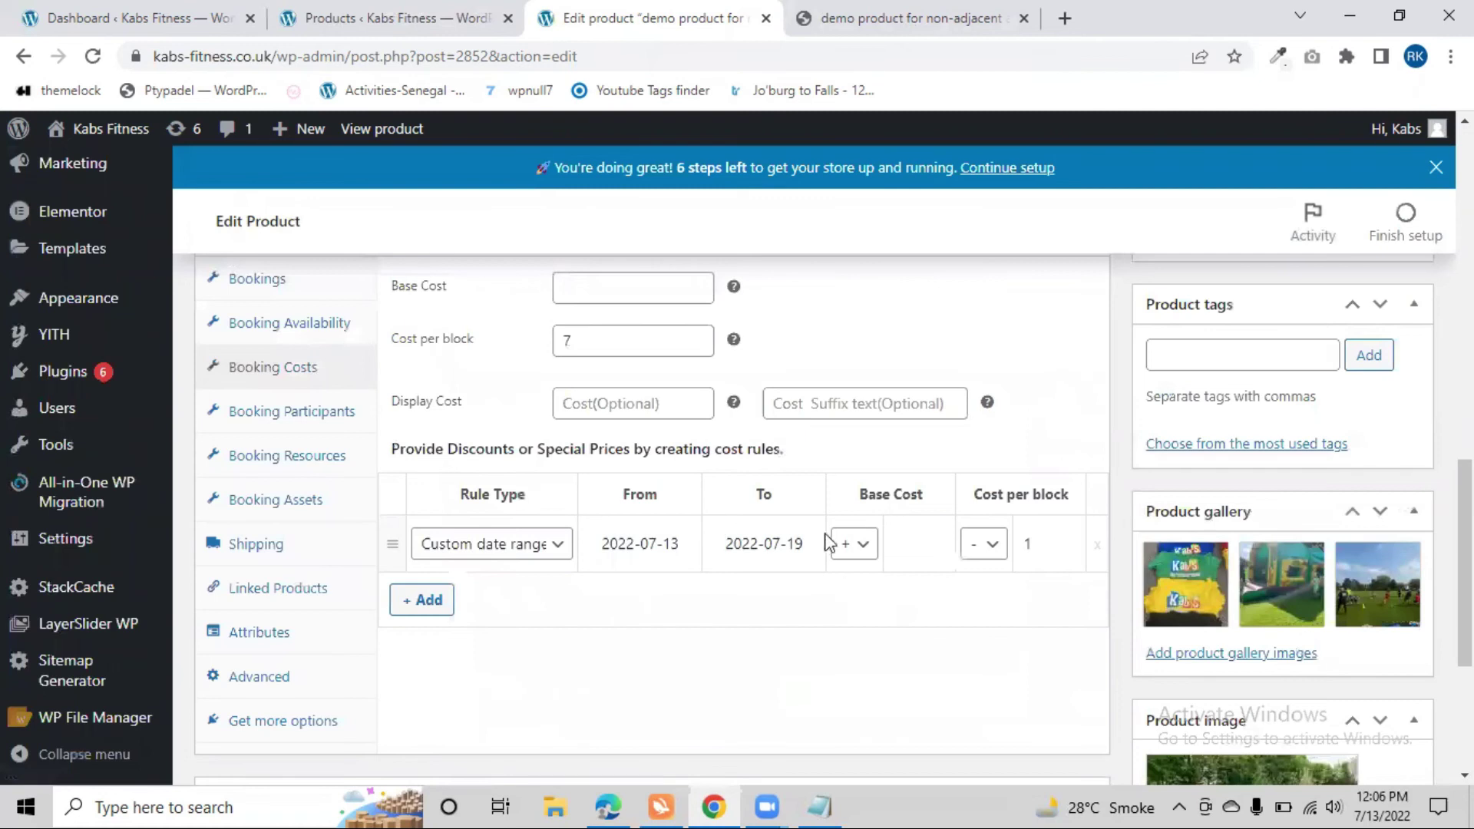
# Select 13 July 2022 on the live product page's booking calendar and check the booking cost.
pyautogui.click(853, 19)
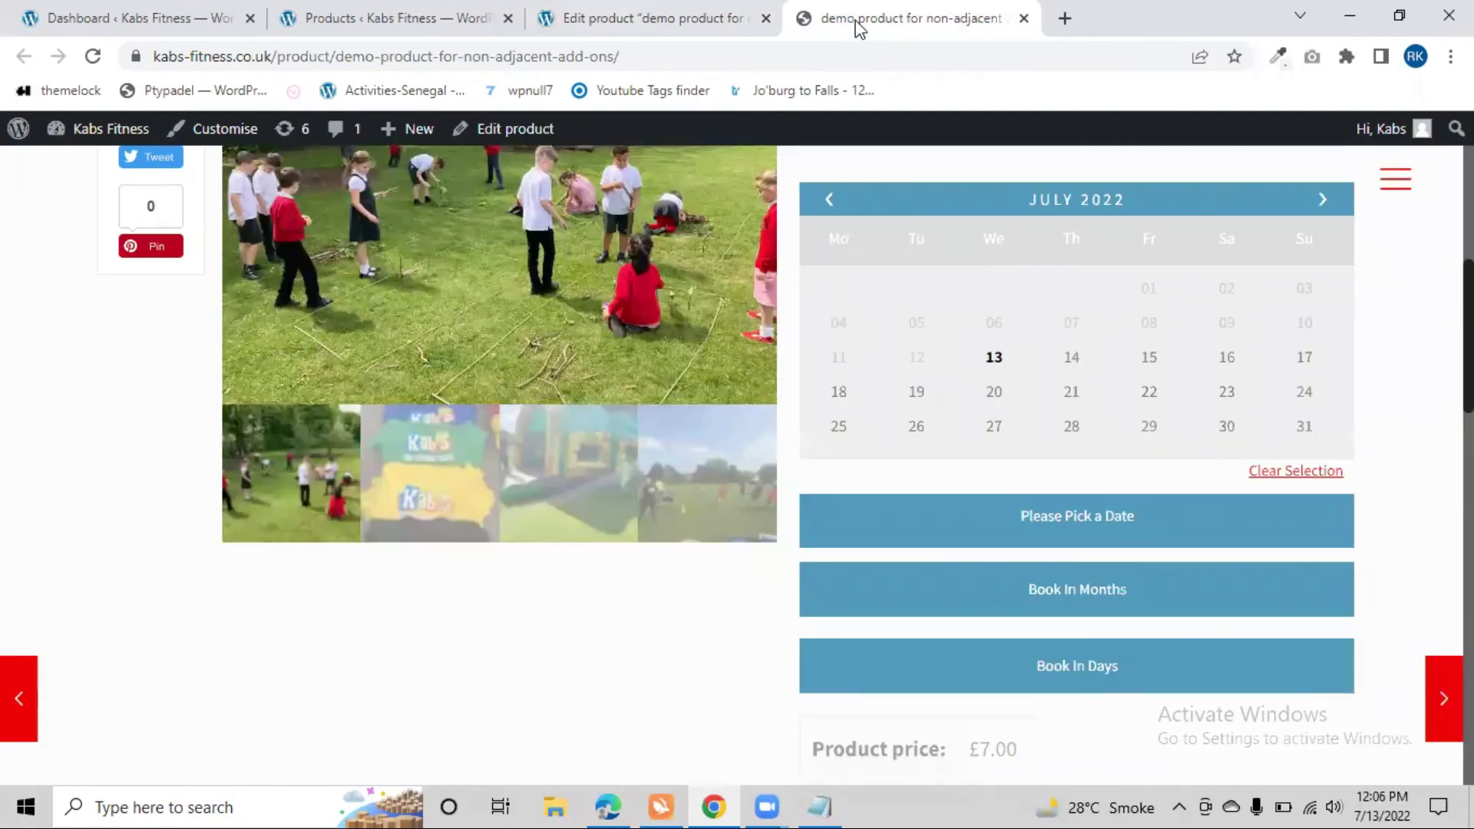
pyautogui.click(987, 361)
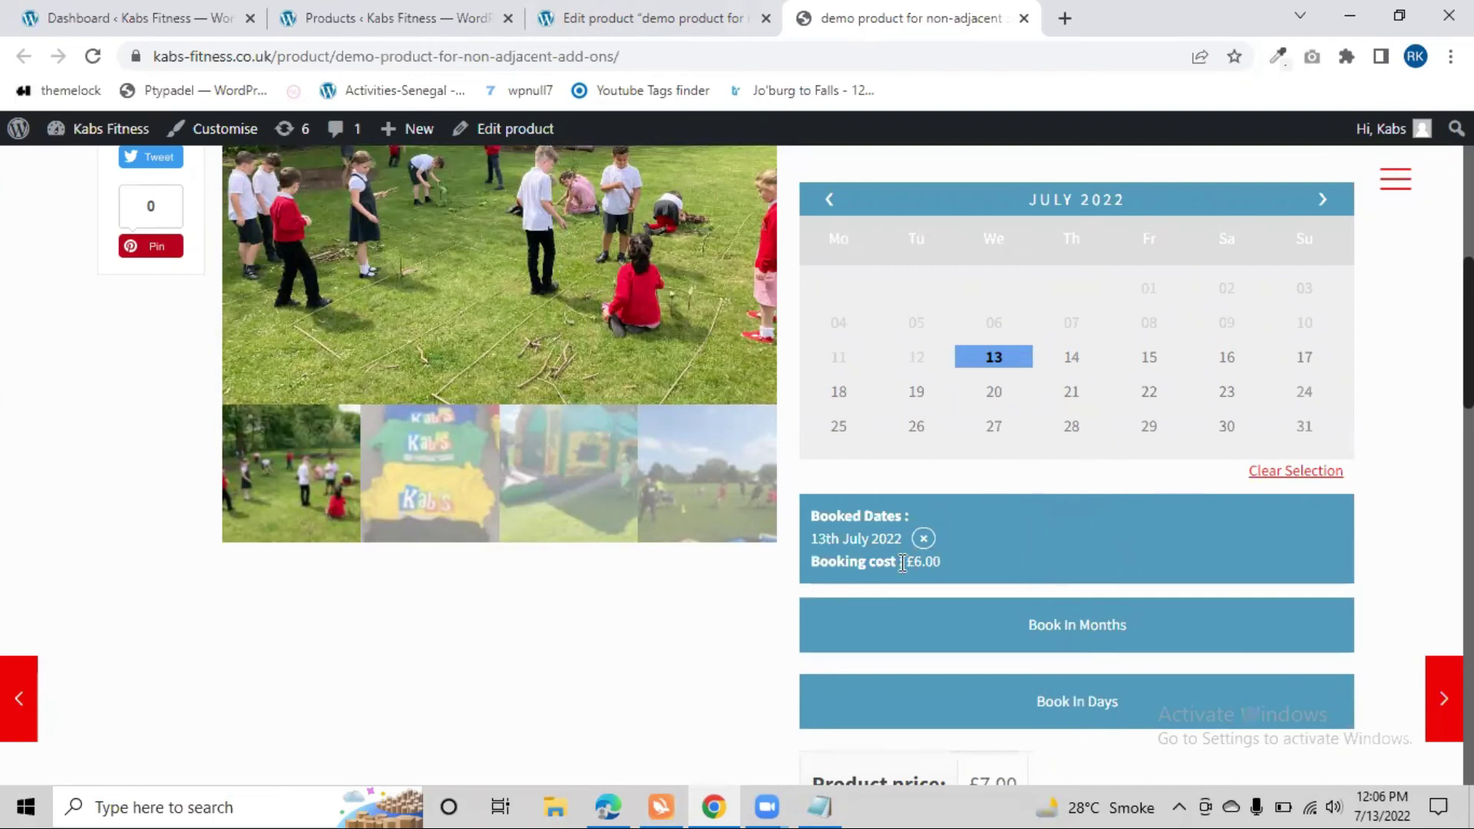
pyautogui.moveTo(900, 562); pyautogui.dragTo(943, 569)
# Review the custom date range rule's cost-per-block adjustment in the product editor.
pyautogui.click(637, 18)
pyautogui.click(476, 18)
pyautogui.click(559, 8)
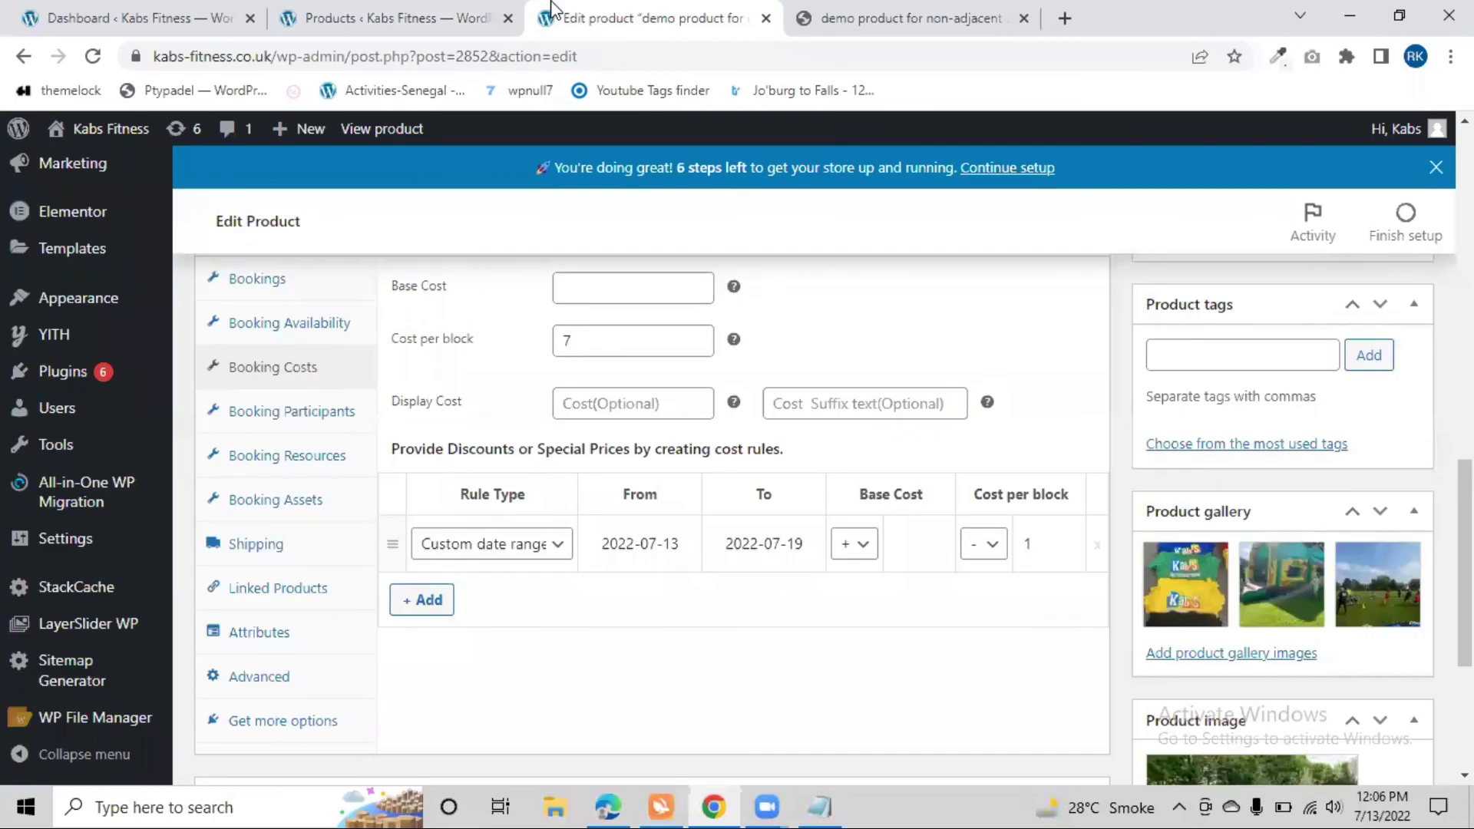
pyautogui.doubleClick(1041, 544)
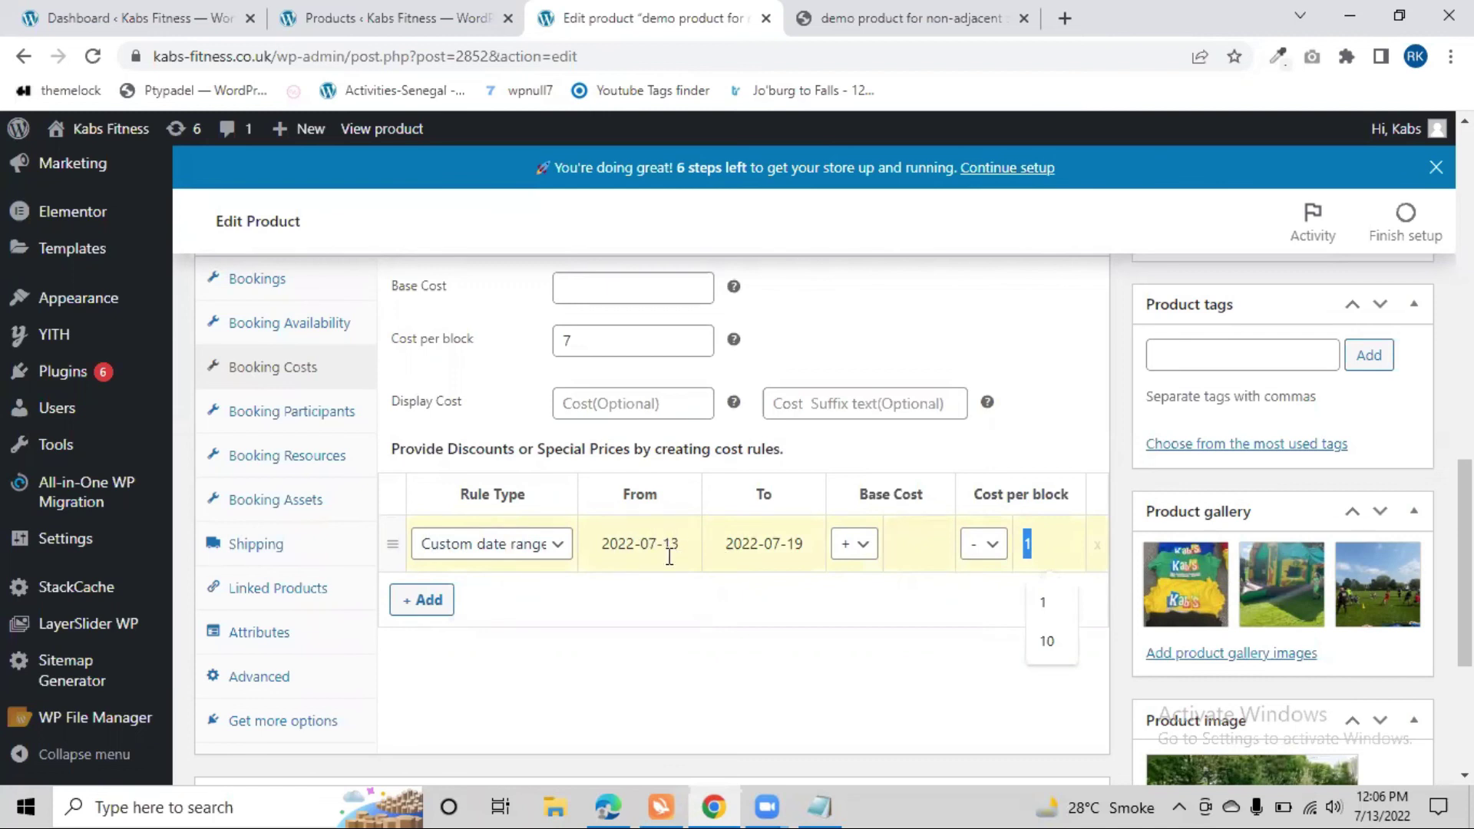
# Add 15 July and 31 July 2022 to the live booking selection, checking the booking cost inside and outside the discounted range.
pyautogui.click(921, 9)
pyautogui.click(1144, 357)
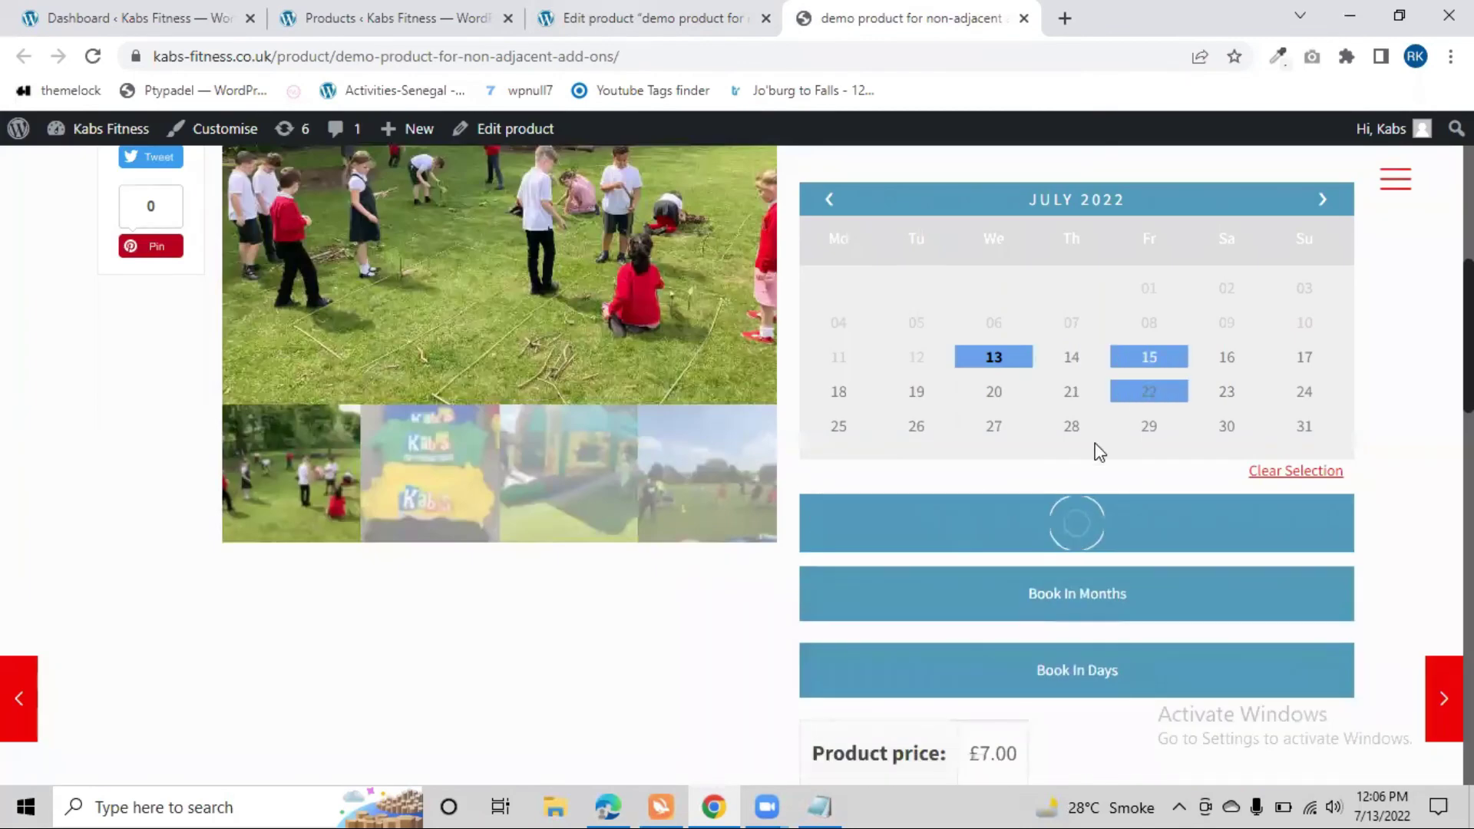
pyautogui.click(1152, 360)
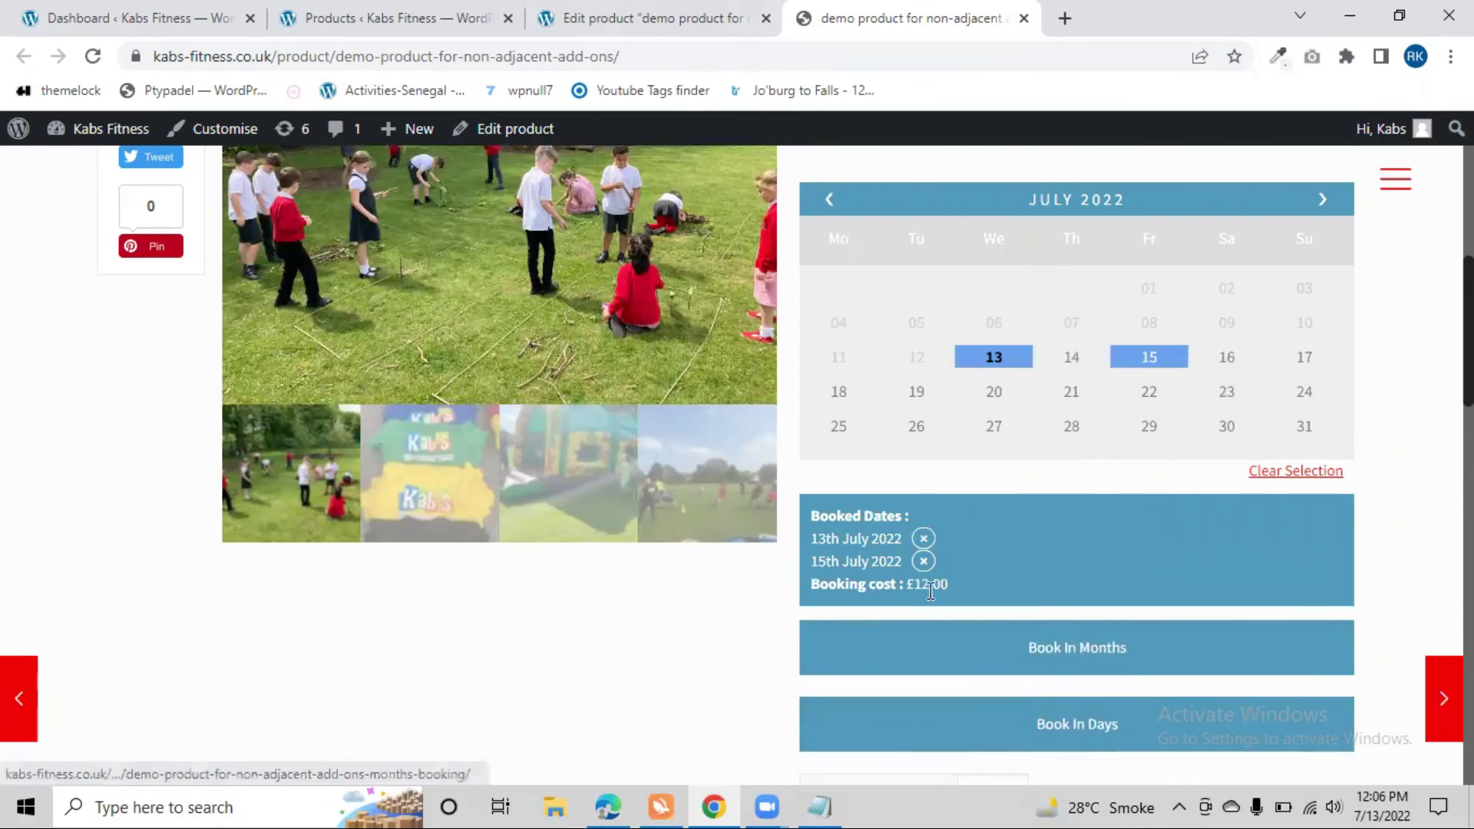
pyautogui.moveTo(904, 584); pyautogui.dragTo(949, 581)
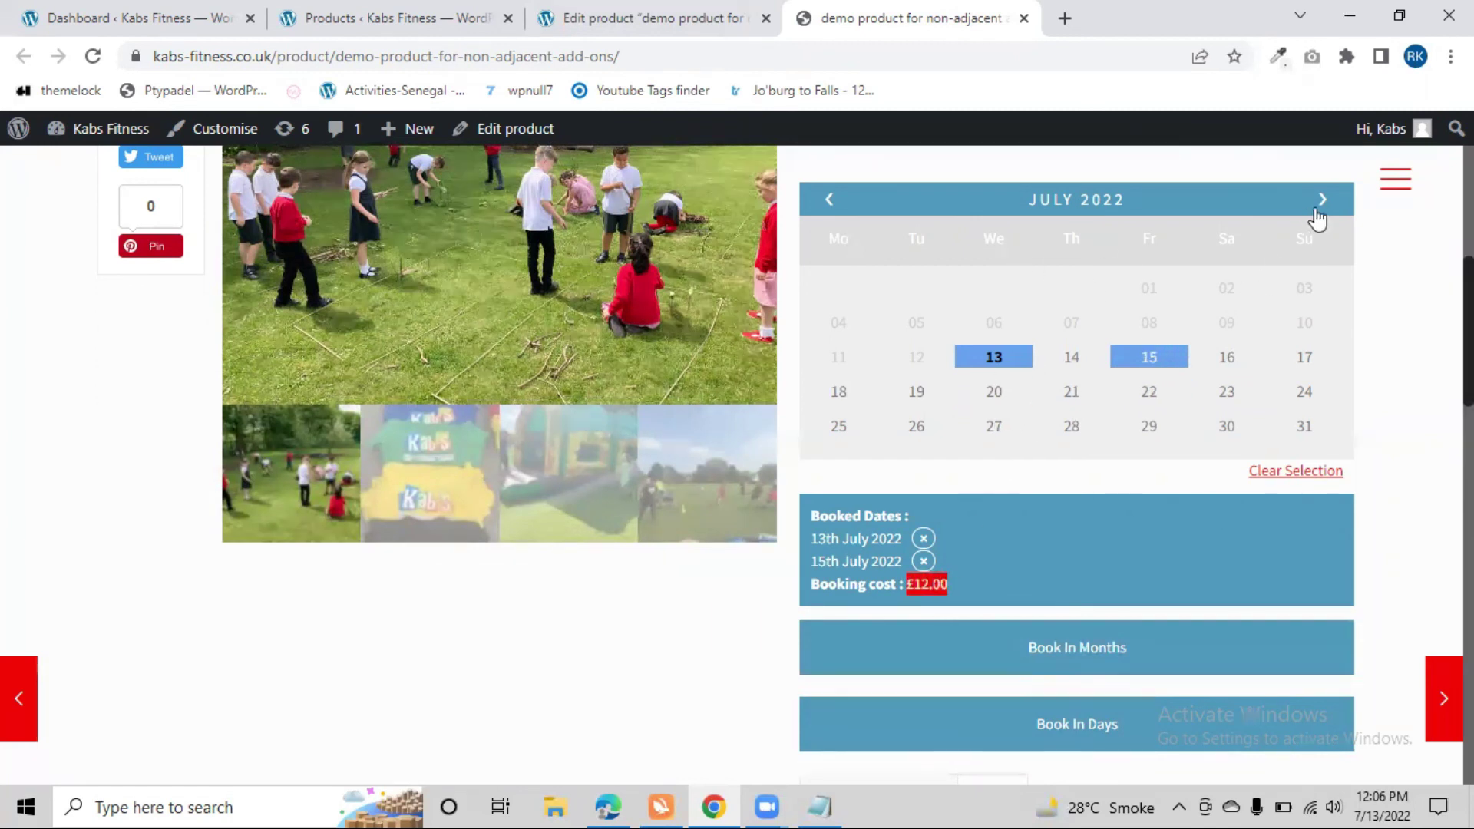
pyautogui.click(1307, 428)
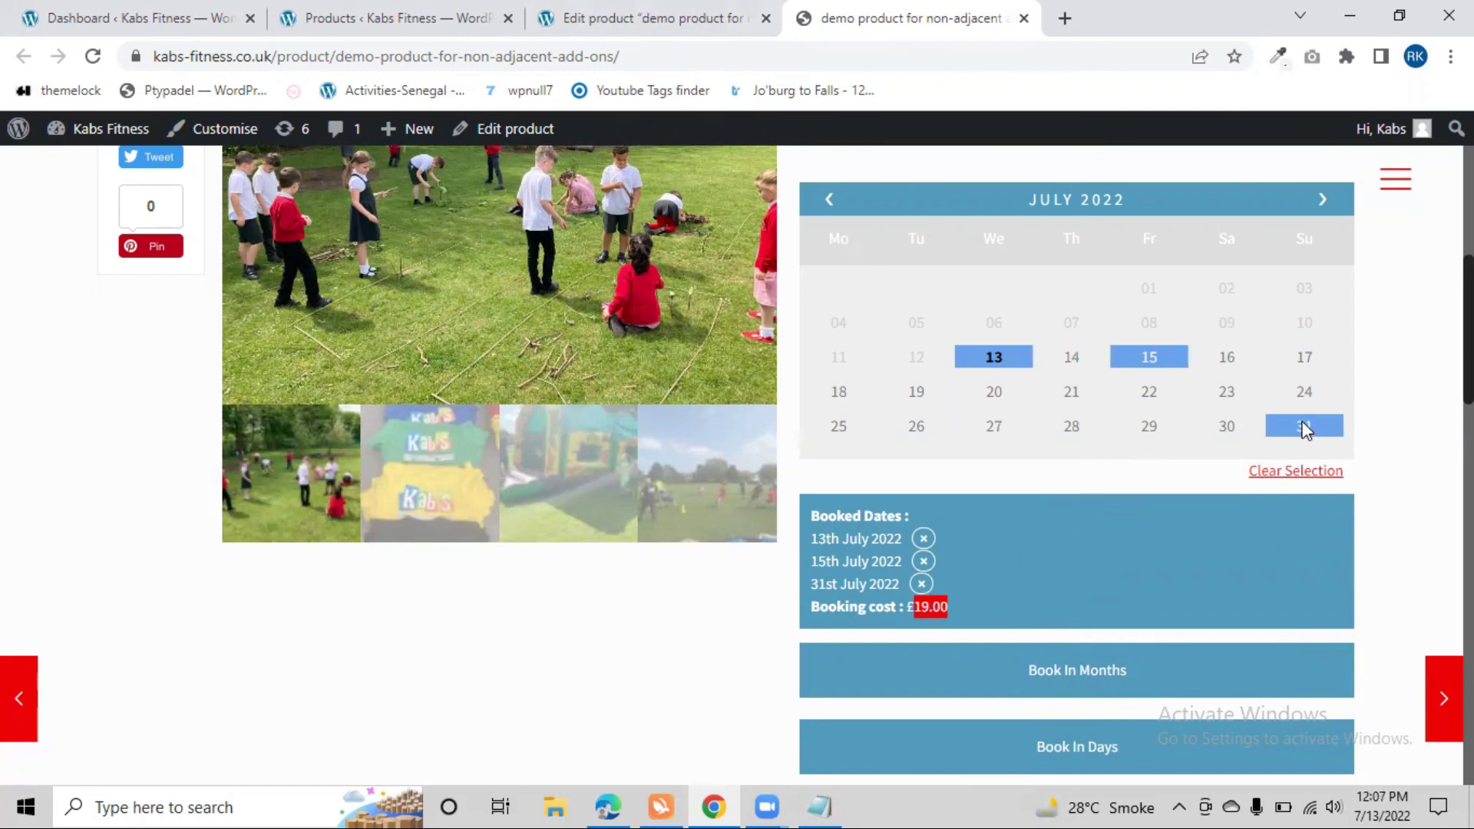
# Browse the coming months in the custom date range rule's start date calendar, closing it without picking a date.
pyautogui.click(689, 11)
pyautogui.click(615, 544)
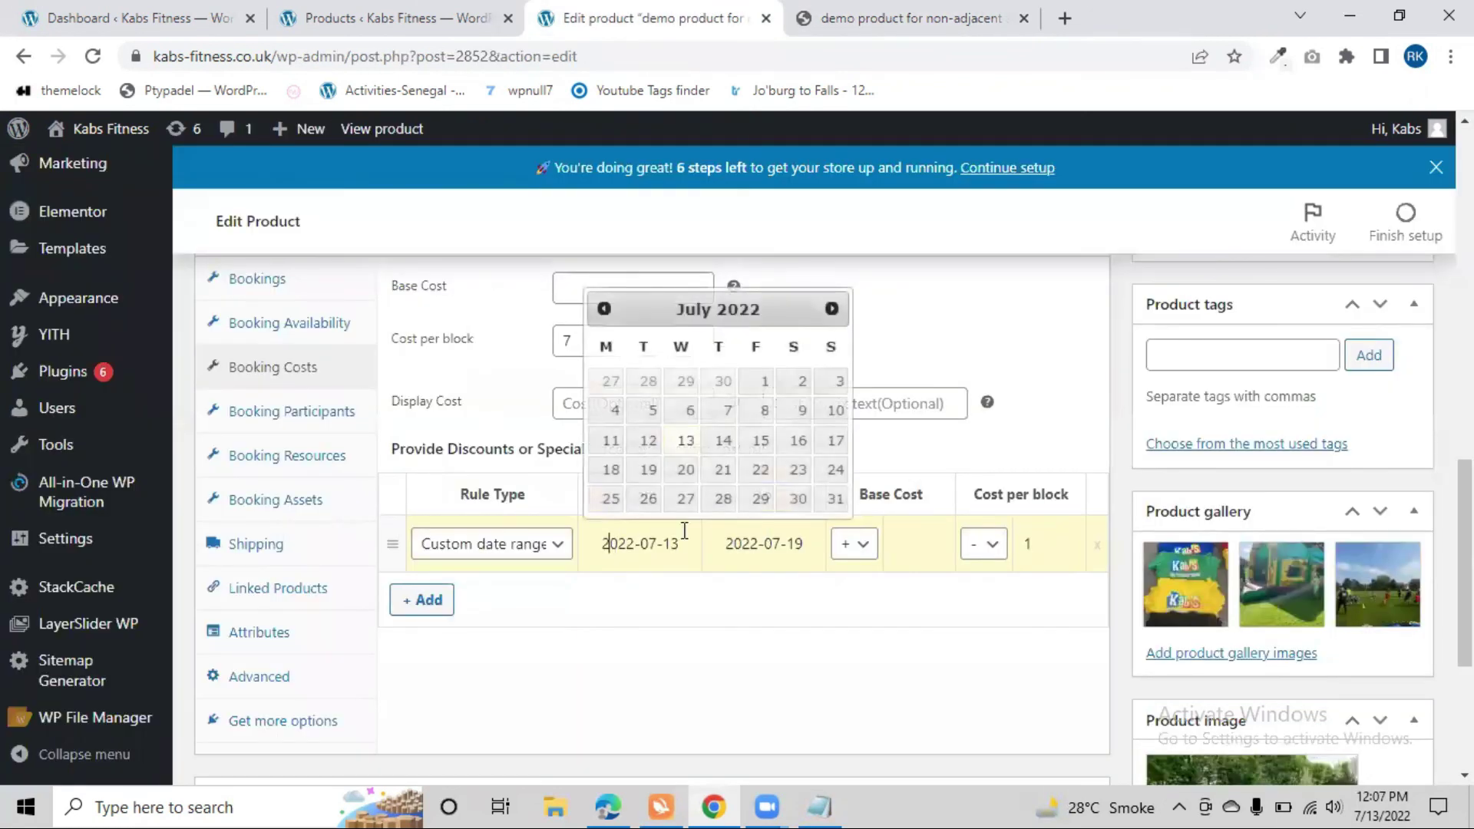
pyautogui.click(832, 308)
pyautogui.click(831, 309)
pyautogui.click(832, 309)
pyautogui.click(832, 309)
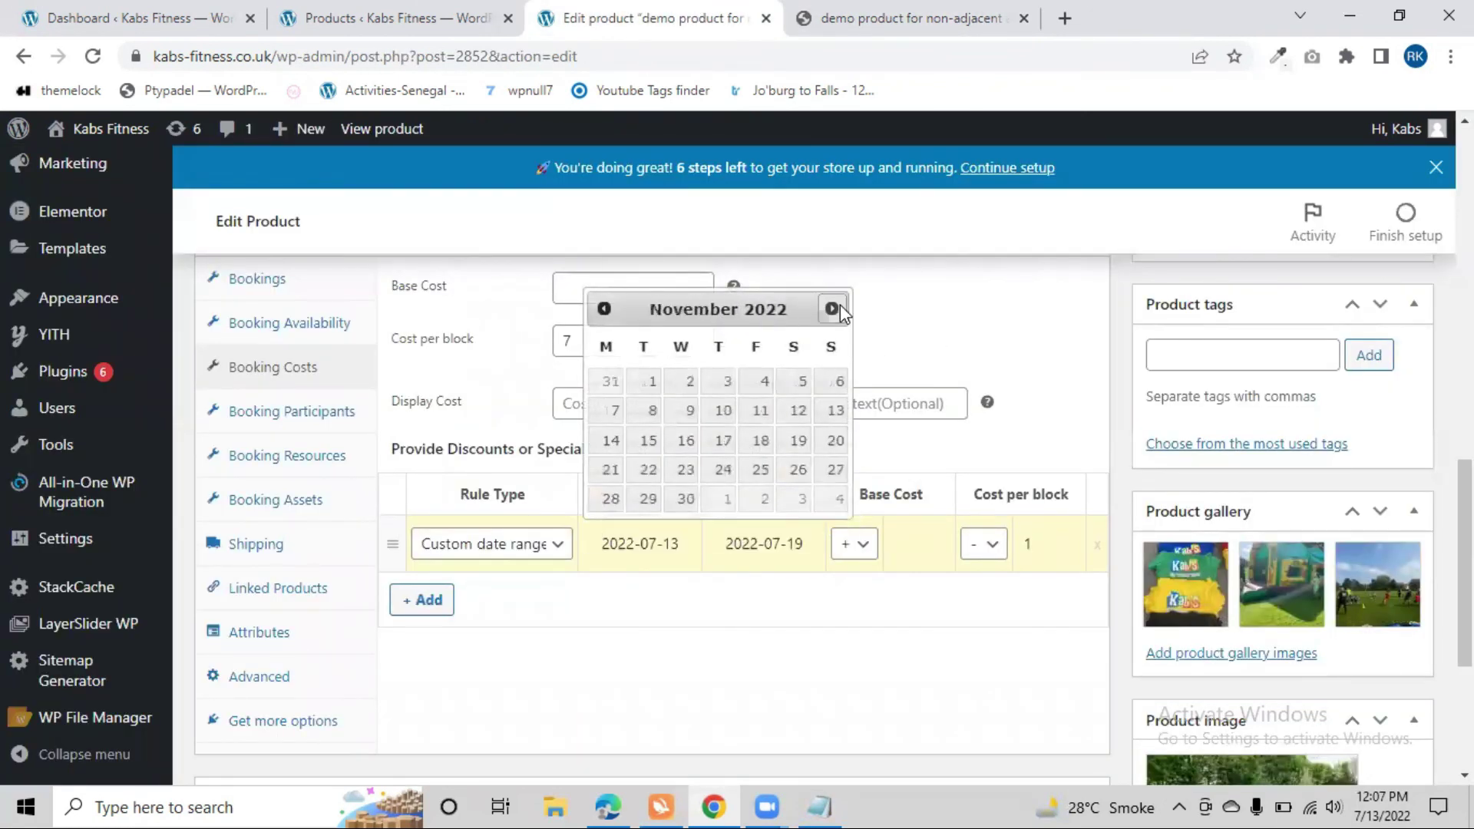
pyautogui.click(832, 309)
pyautogui.click(831, 309)
pyautogui.click(832, 309)
pyautogui.click(652, 478)
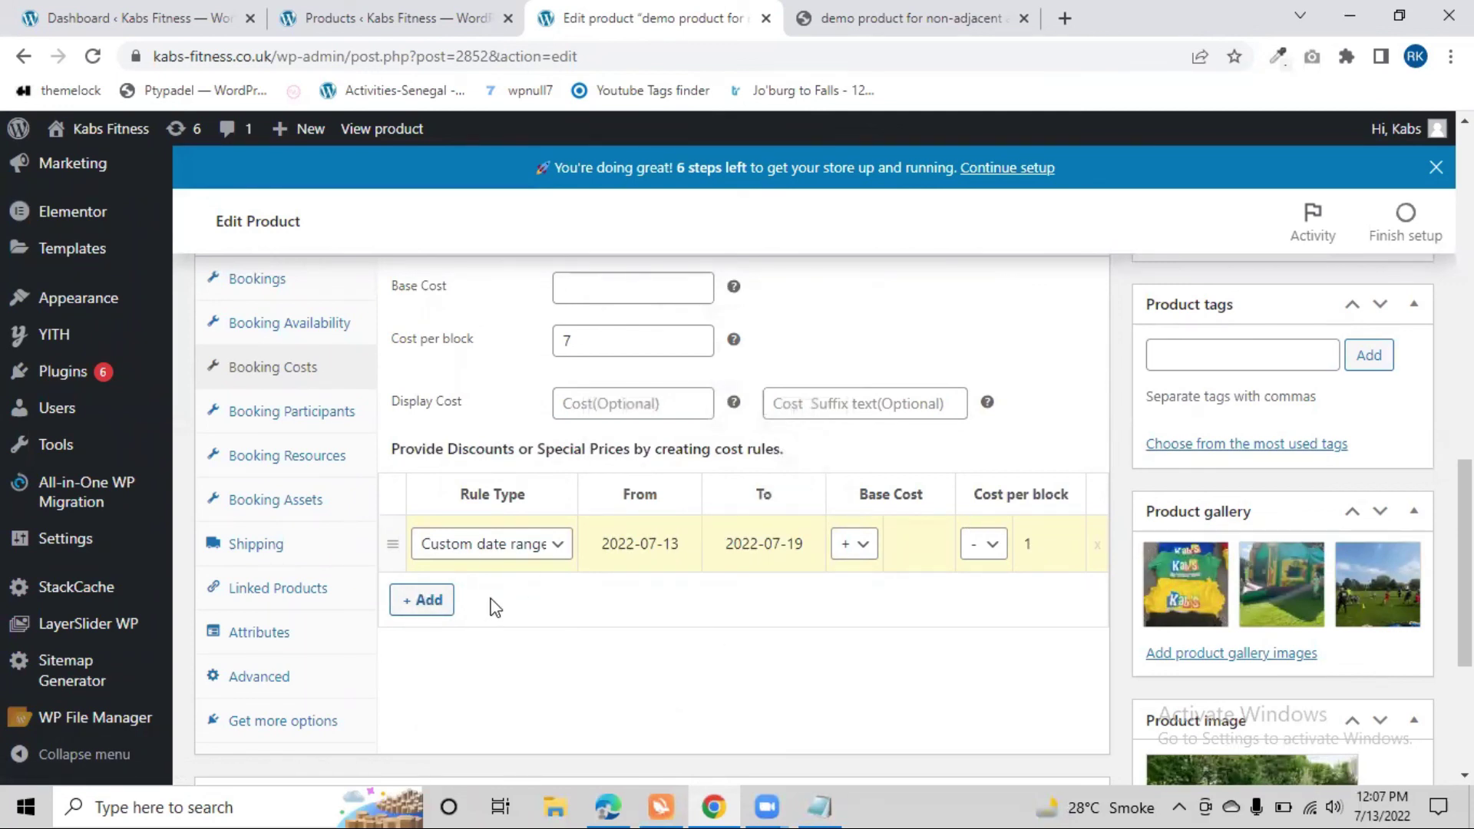
pyautogui.scroll(3, 496, 608)
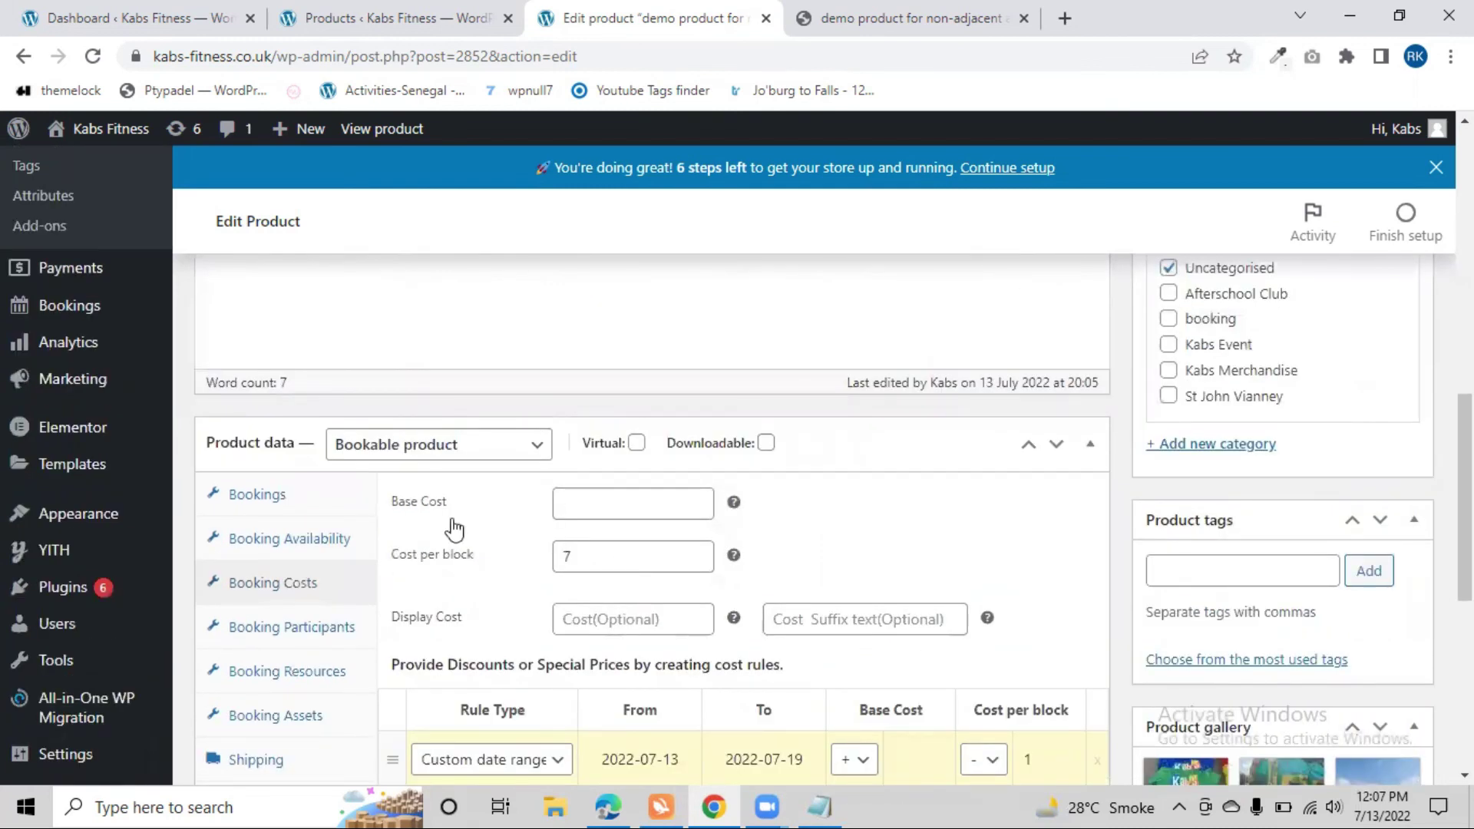
pyautogui.scroll(4, 453, 526)
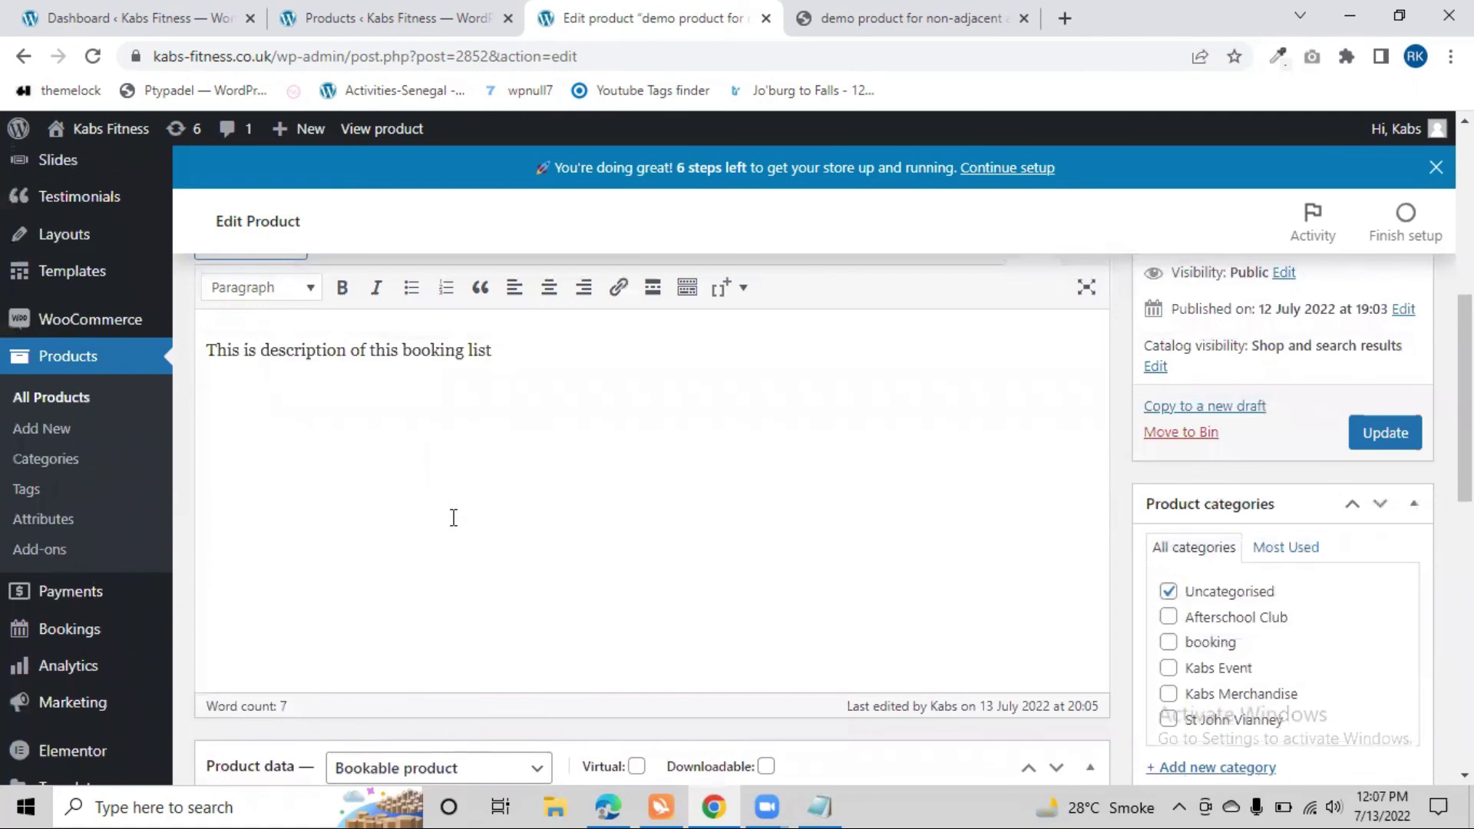
pyautogui.scroll(3, 574, 328)
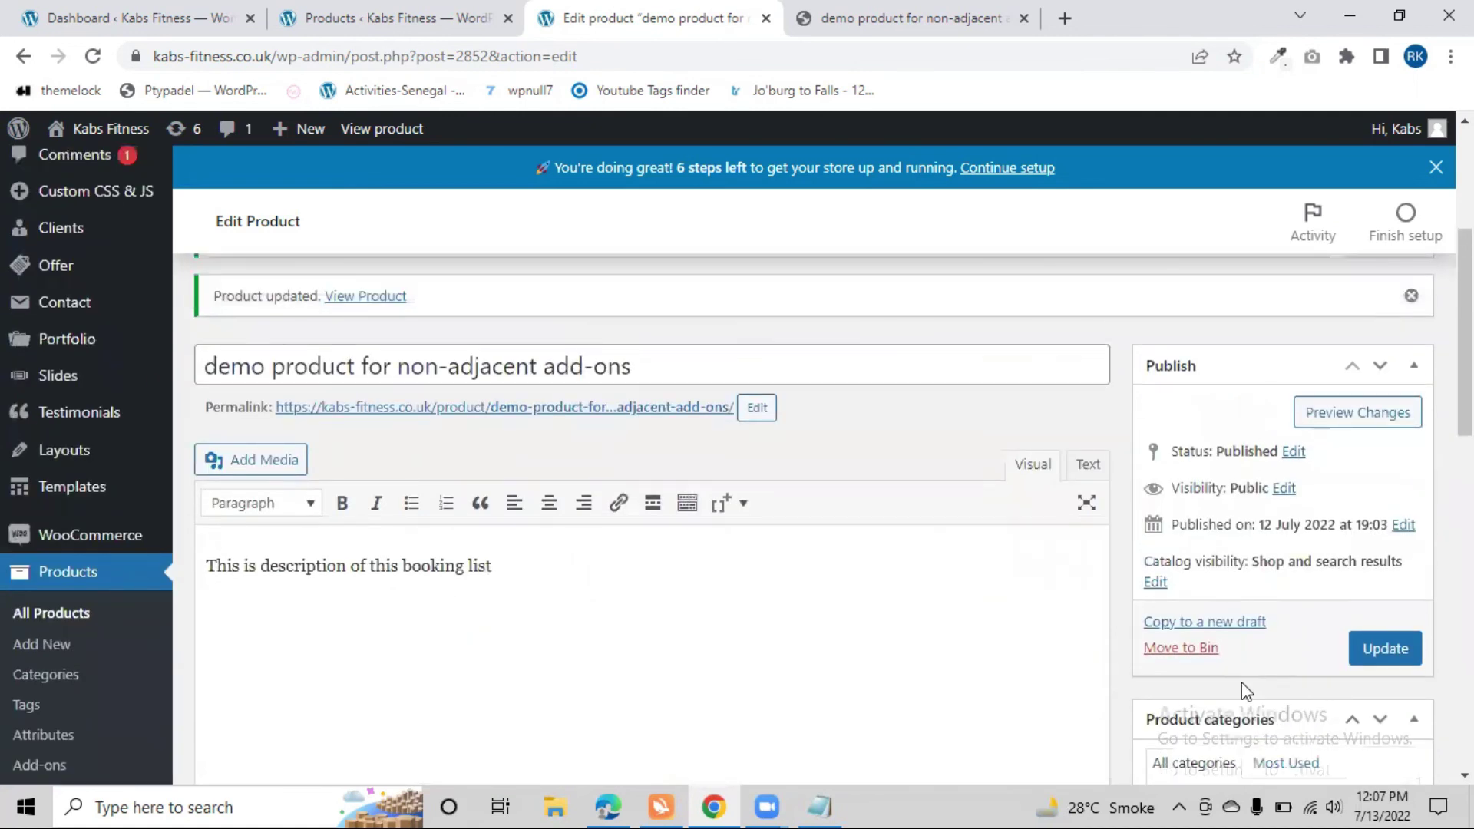